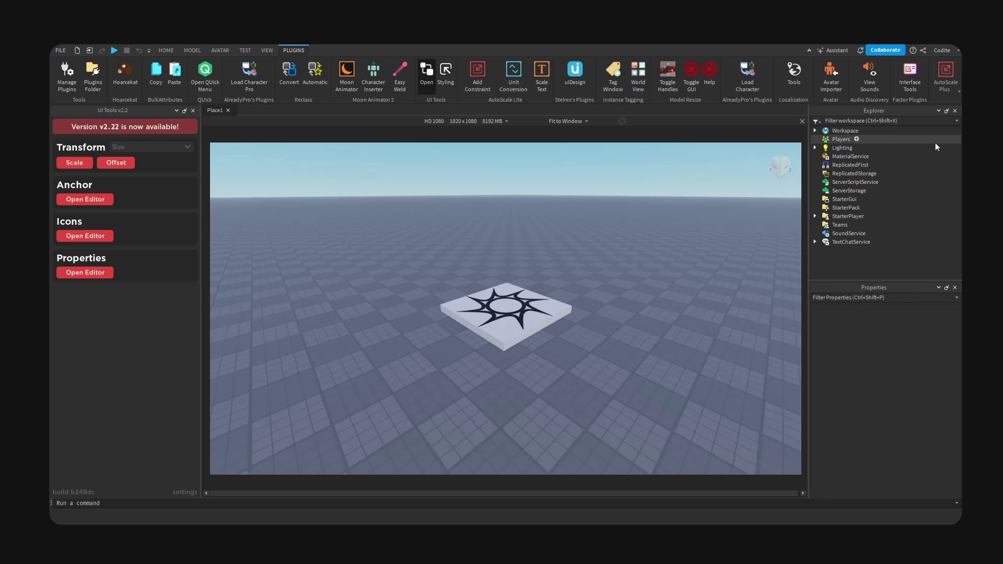
- Add a ScreenGui to StarterGui and name it HUD
left_click(844, 199)
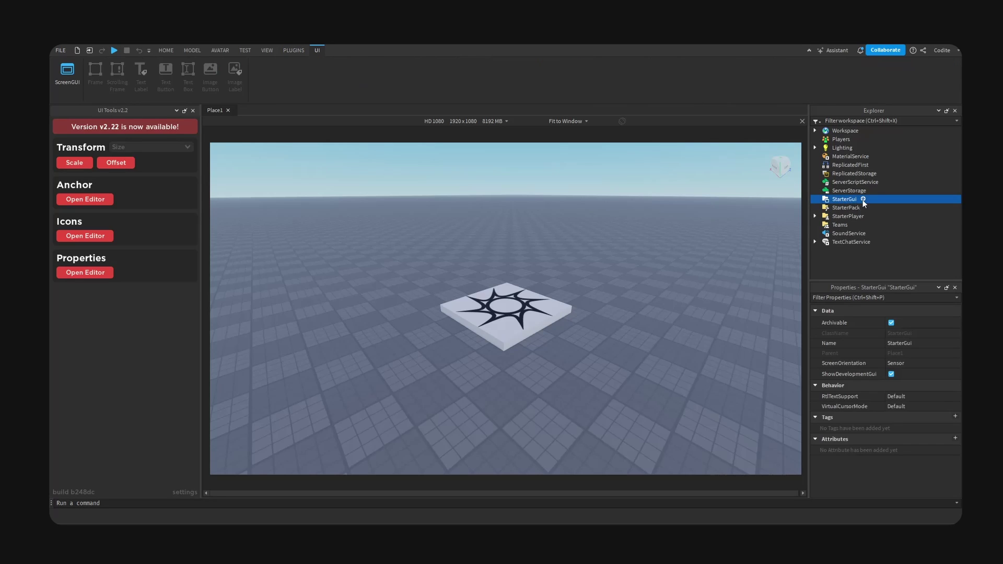
left_click(864, 199)
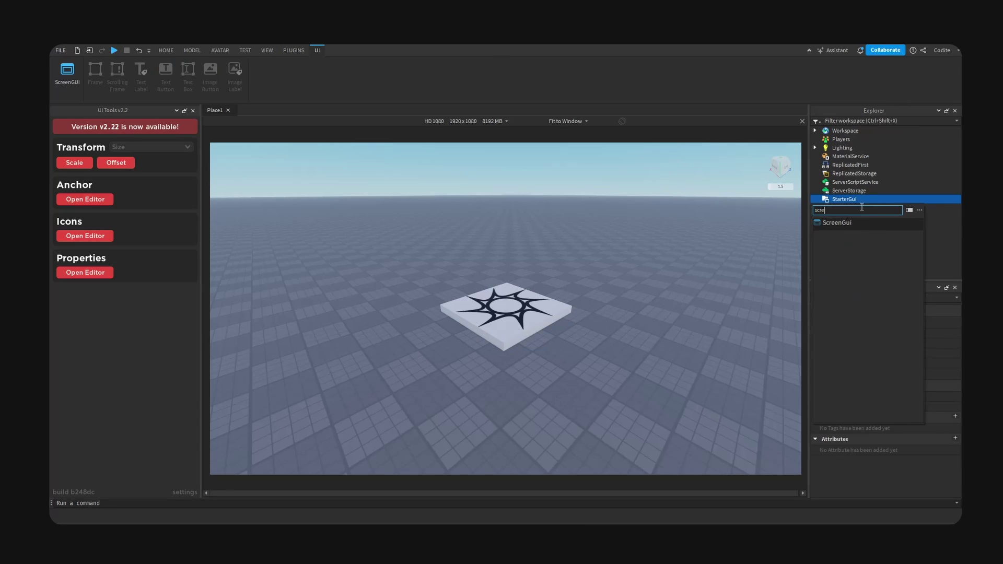
left_click(837, 234)
double_click(848, 207)
type("HUD")
key("Return")
- Add a Frame inside the HUD ScreenGui and name it Canvas
left_click(857, 208)
left_click(858, 230)
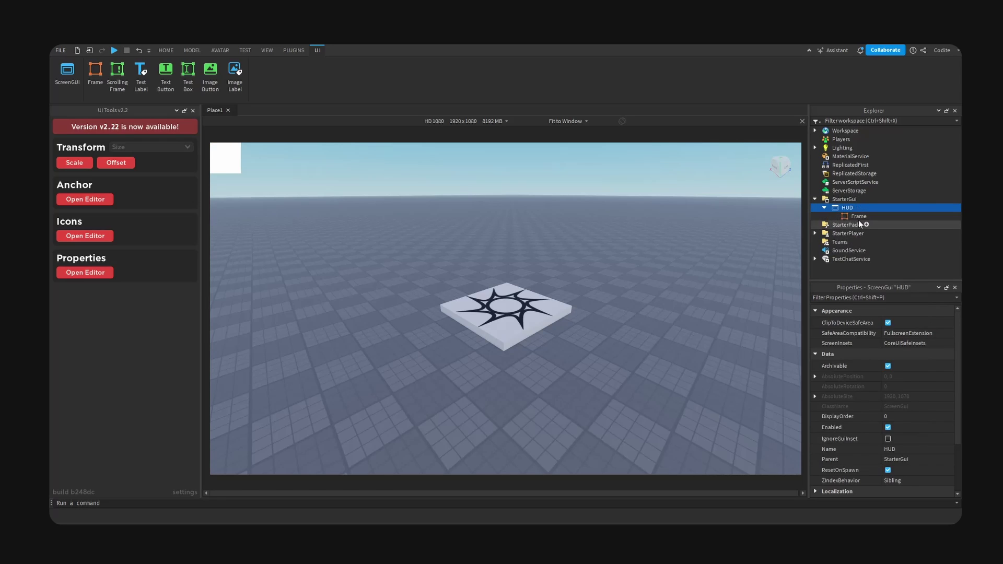
double_click(917, 214)
type("Canvas")
key("Return")
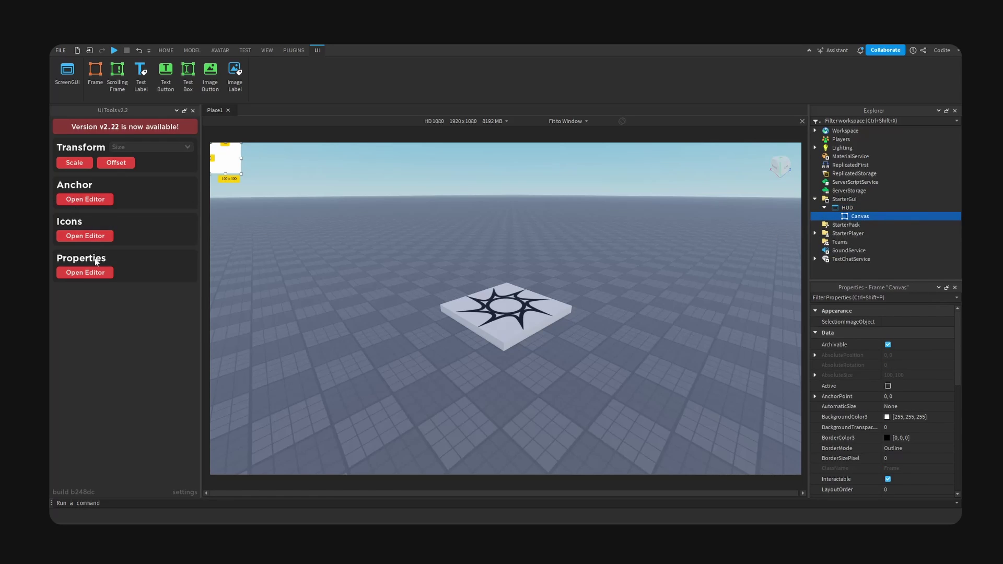
- Open the UI Tools anchor editor and set the Canvas frame's anchor to 0.5, 0.5
left_click(84, 199)
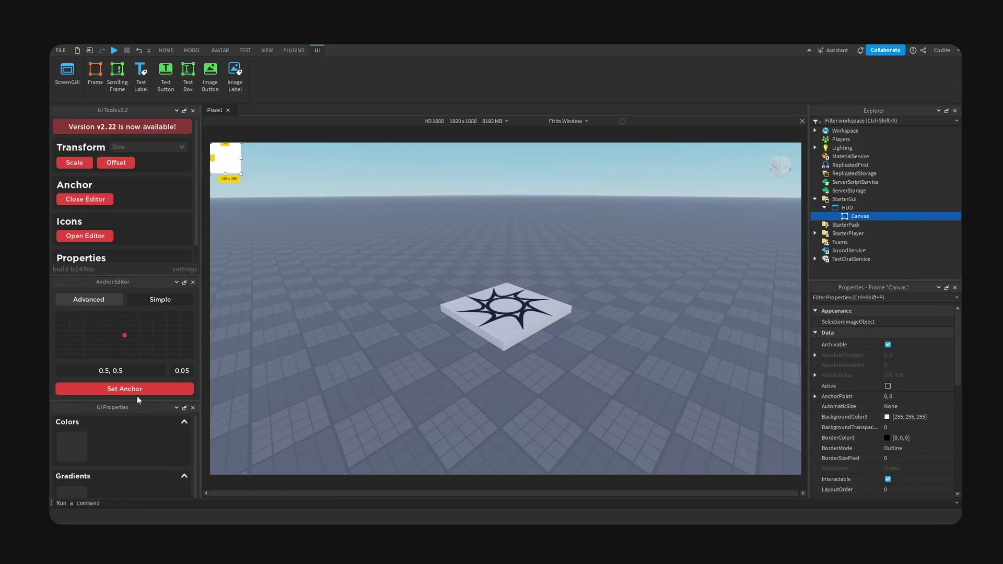
left_click_drag(137, 407, 148, 209)
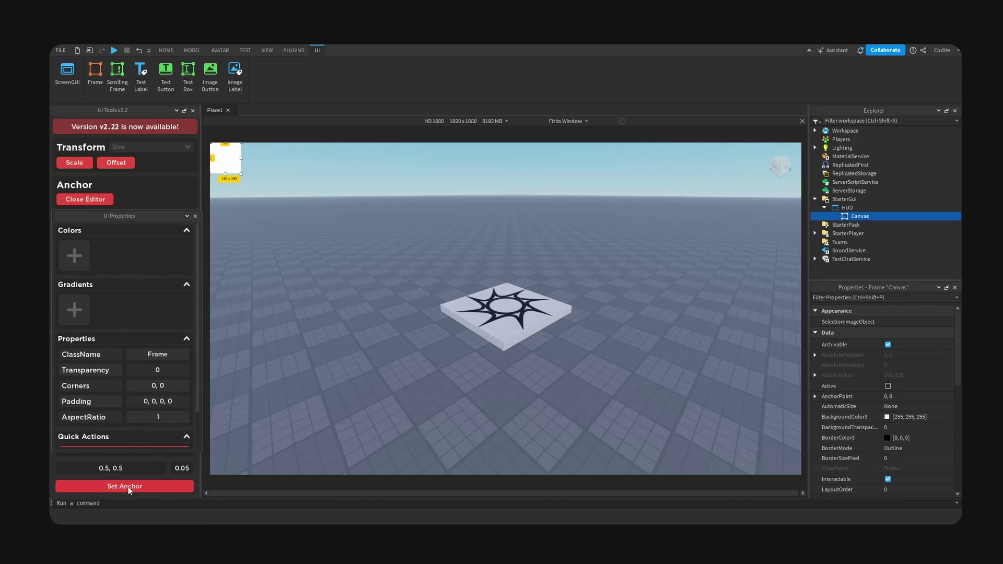
left_click(129, 487)
scroll(826, 404, "down", 3)
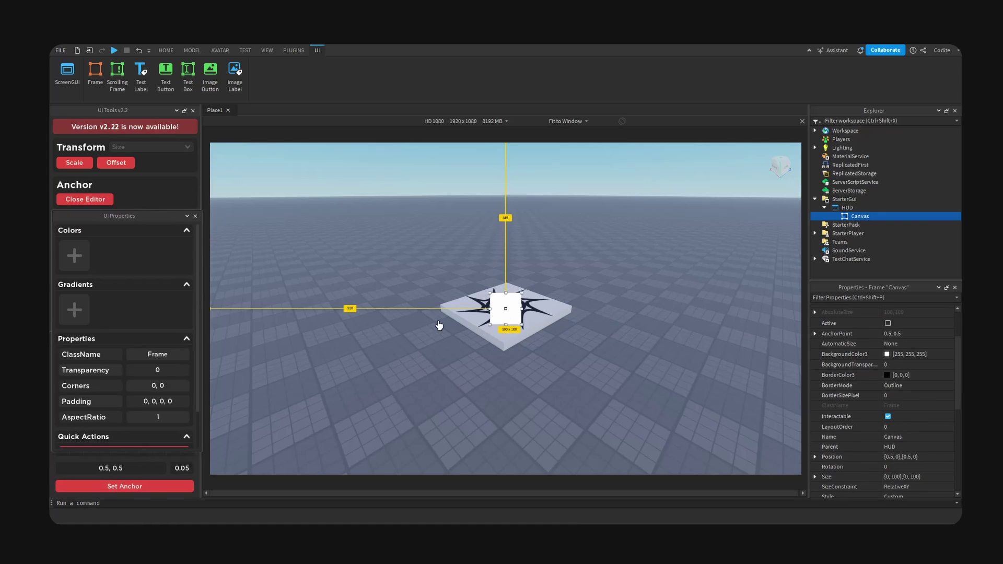
- Fit the Canvas frame to its parent and remove its background
scroll(162, 397, "down", 2)
left_click(159, 422)
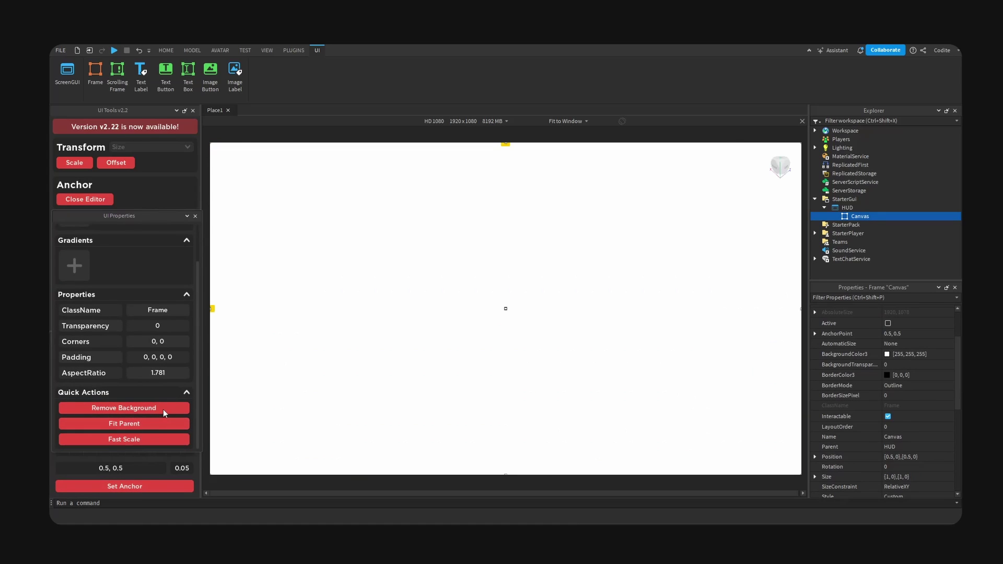
left_click(158, 407)
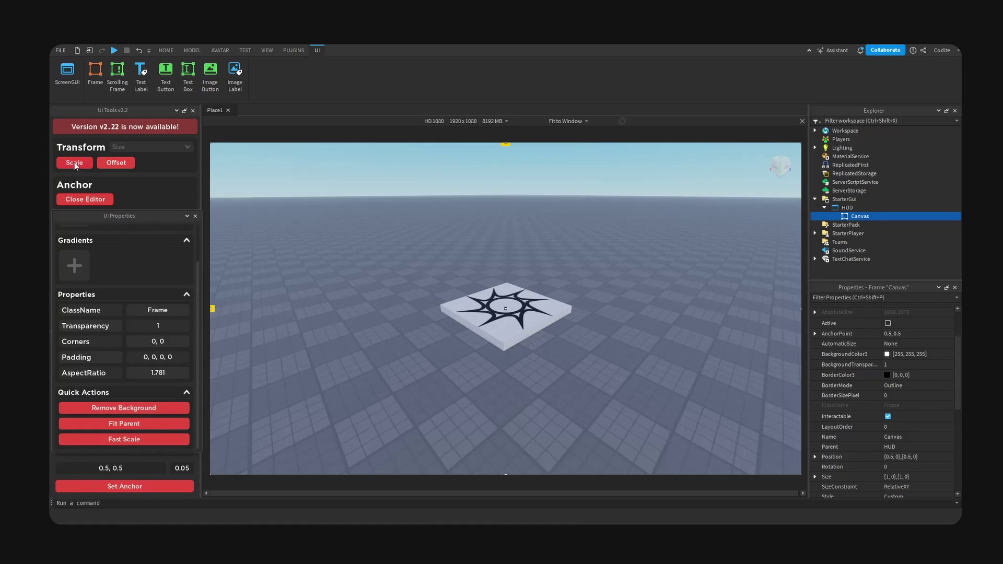
- Add a Frame inside Canvas and name it Currency
left_click(876, 216)
left_click(860, 241)
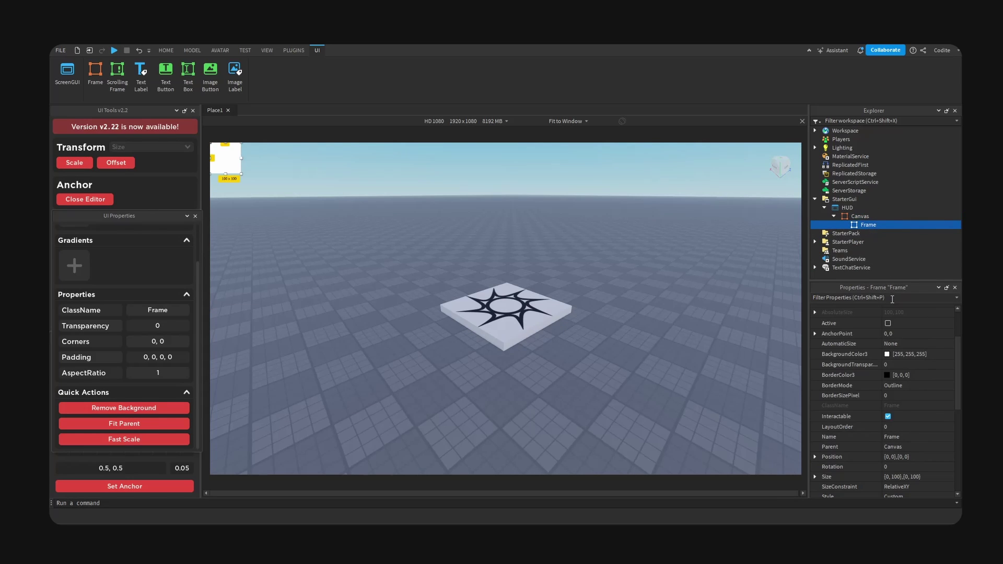
type("Currency")
key("Return")
- Anchor the Currency frame at 0.5, 0.5, then place it near the canvas's left edge at mid-height, about 357 x 250 pixels
left_click(147, 487)
left_click_drag(505, 313, 296, 235)
left_click_drag(269, 280, 268, 309)
left_click_drag(296, 265, 334, 270)
left_click_drag(283, 294, 282, 290)
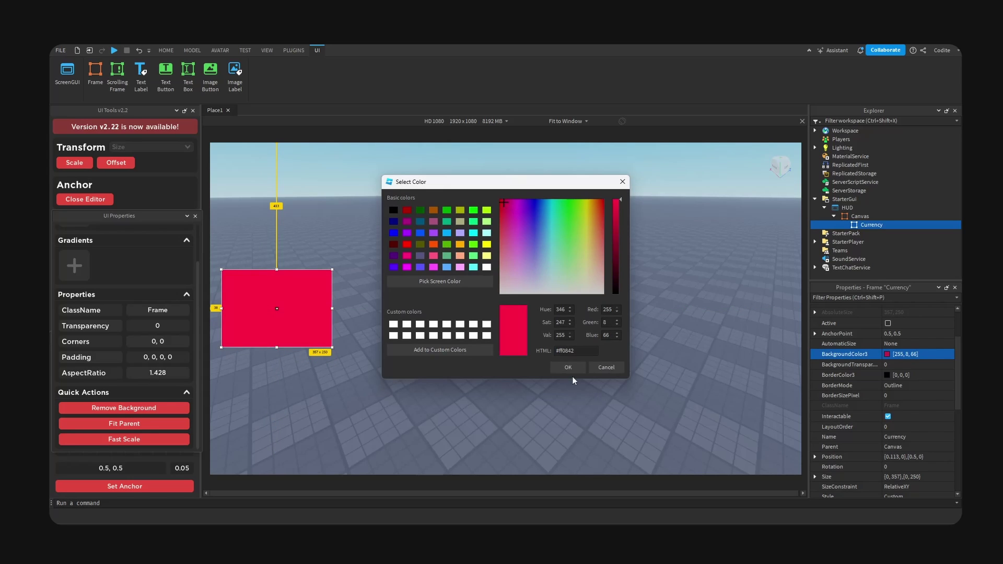
- Set the Currency frame's background colour to #ff0842 and its background transparency to 0.8
left_click(571, 371)
left_click(934, 369)
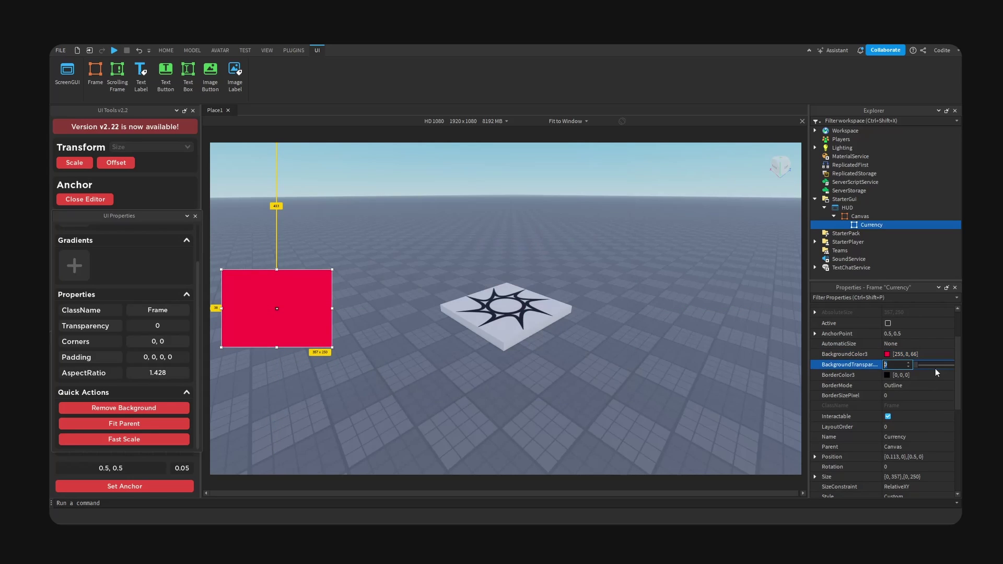
type("0.8")
key("Return")
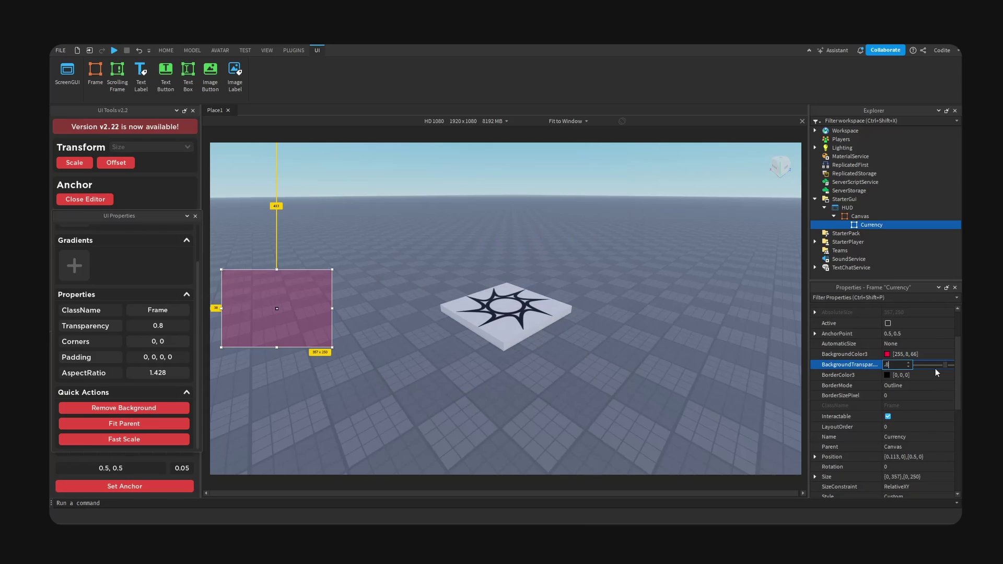
- Switch the viewport's display scale from Fit to Window to Actual Resolution
right_click_drag(581, 302, 591, 296)
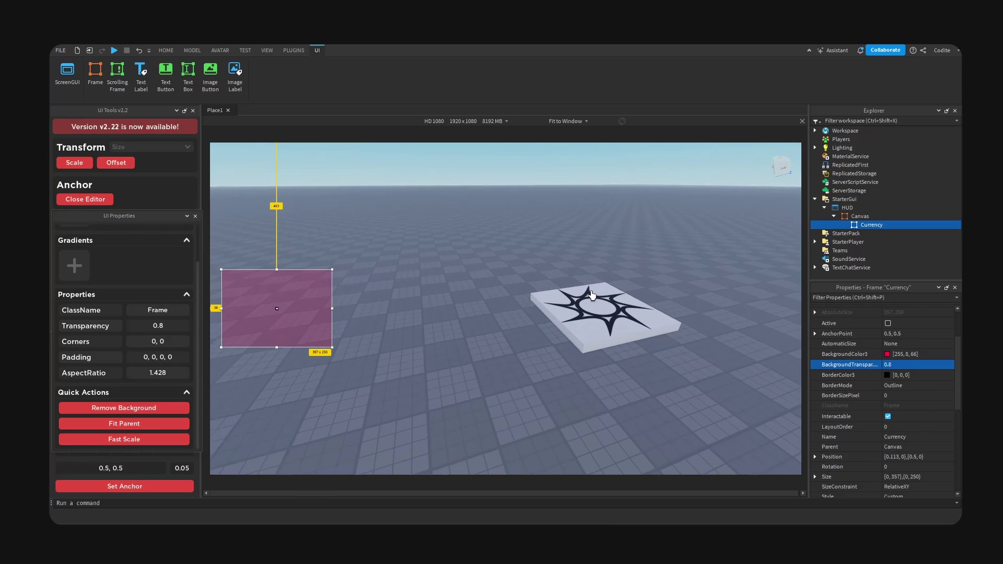
left_click(557, 132)
left_click(569, 152)
scroll(798, 277, "down", 2)
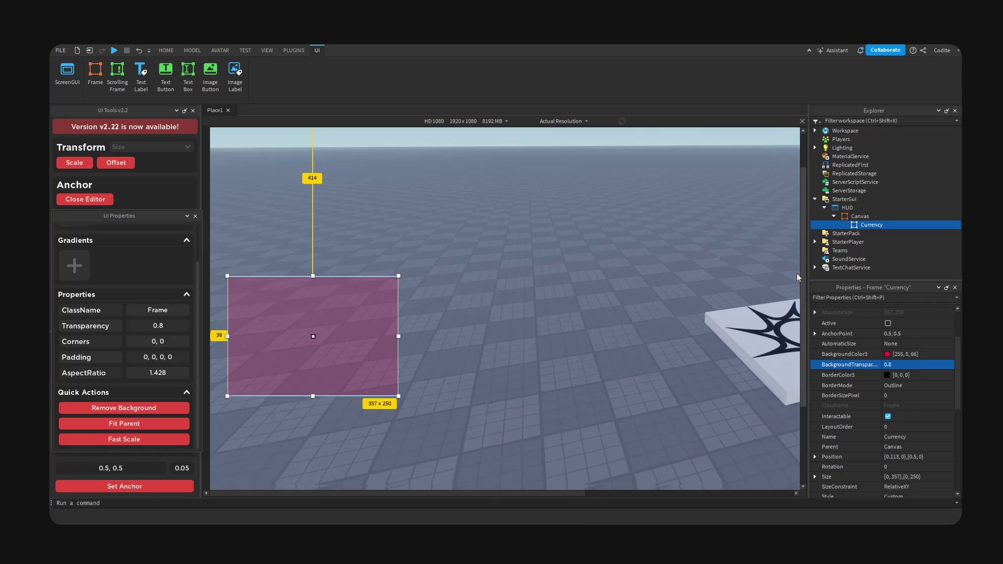
- Add a Frame named Gold inside Currency and set its anchor to 0.5, 0.5
left_click(890, 225)
left_click(869, 249)
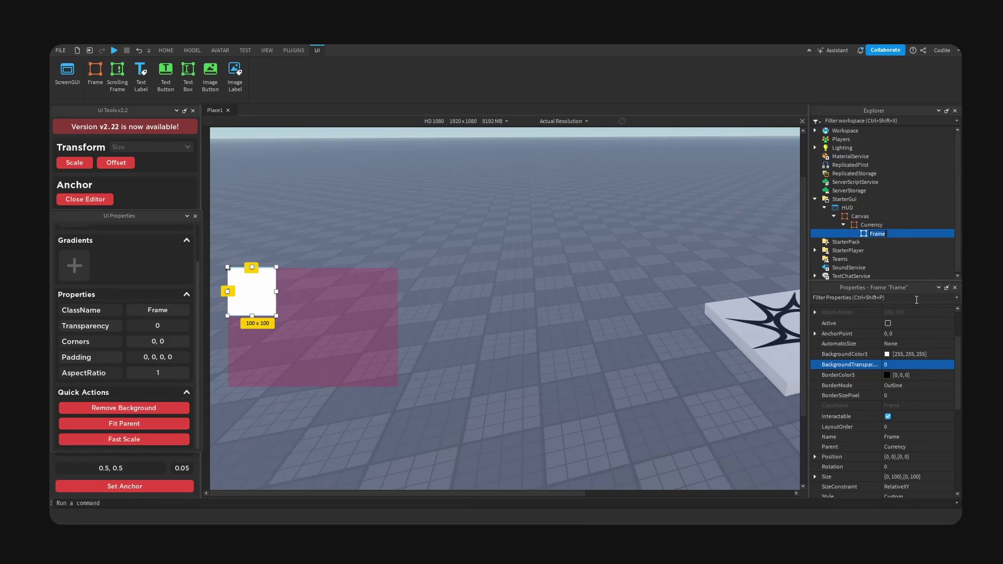
type("Gold")
key("Return")
left_click(174, 486)
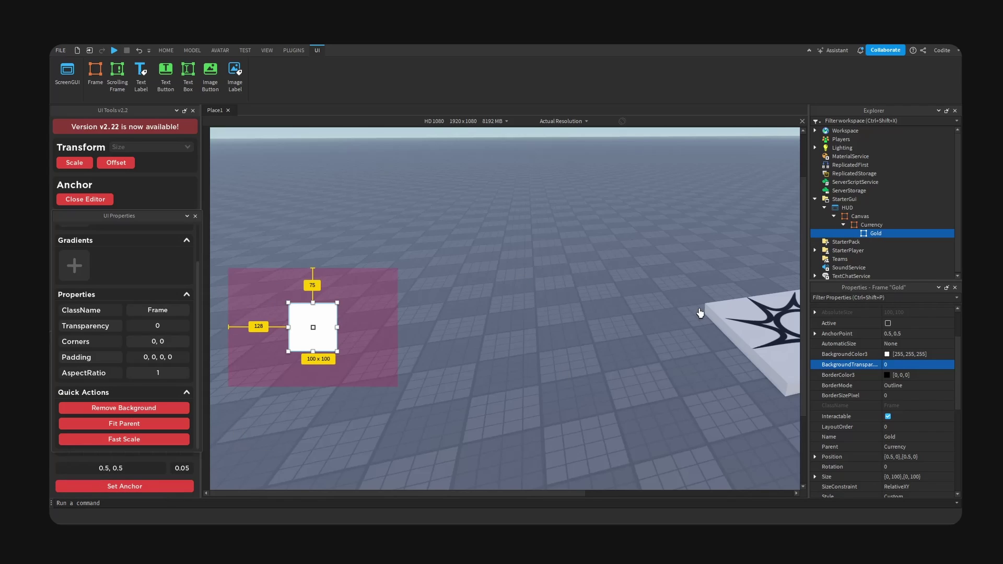
- Fit the Gold frame to its parent, then reduce its height to about 98 pixels, keeping it vertically centred with a 0.5, 0.5 anchor
left_click(146, 424)
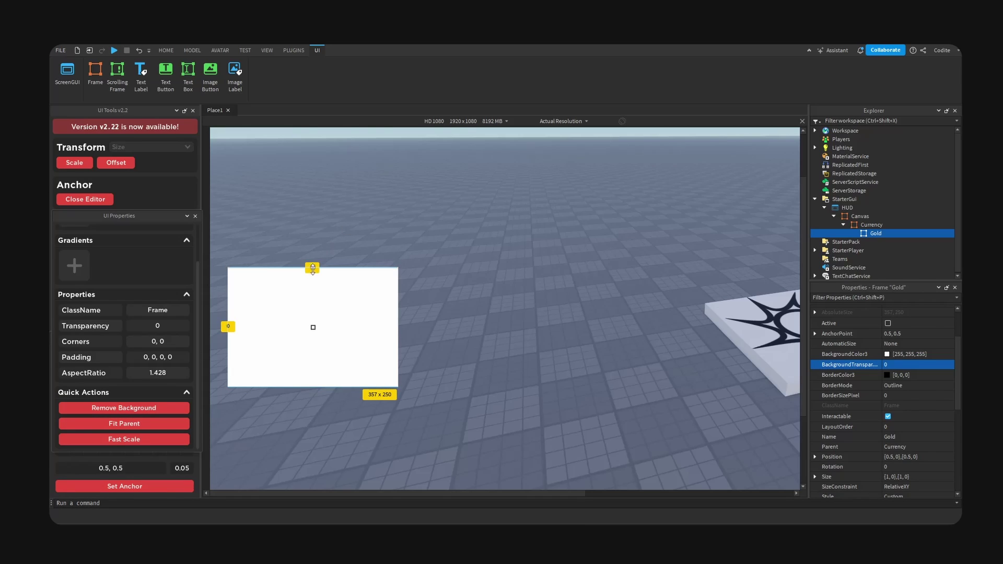
left_click_drag(313, 271, 313, 327)
mouse_move(312, 386)
left_mouse_down()
mouse_move(318, 367)
mouse_move(319, 377)
left_mouse_up()
left_click(170, 488)
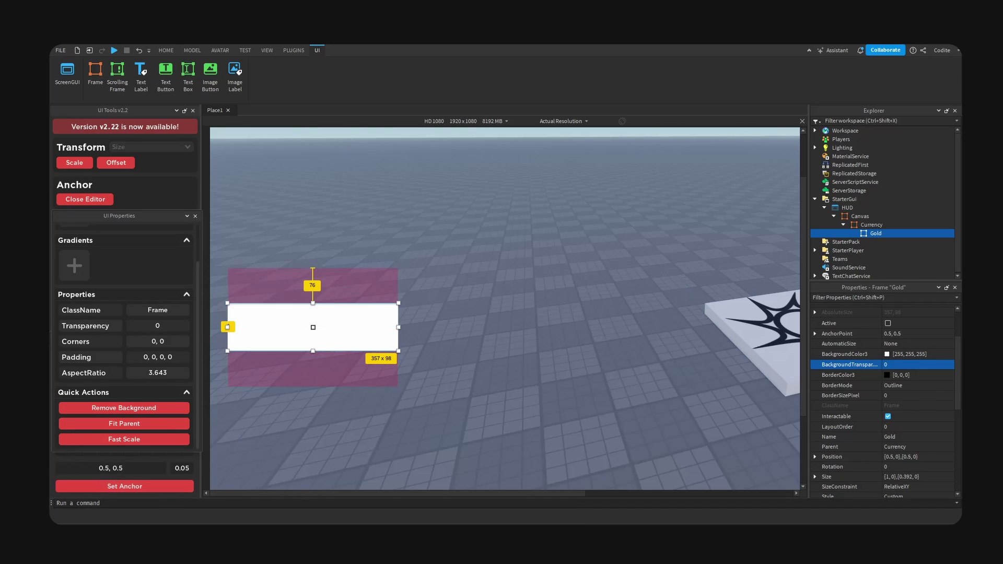
- Add a UIListLayout to the Currency frame
left_click(889, 224)
type("lis")
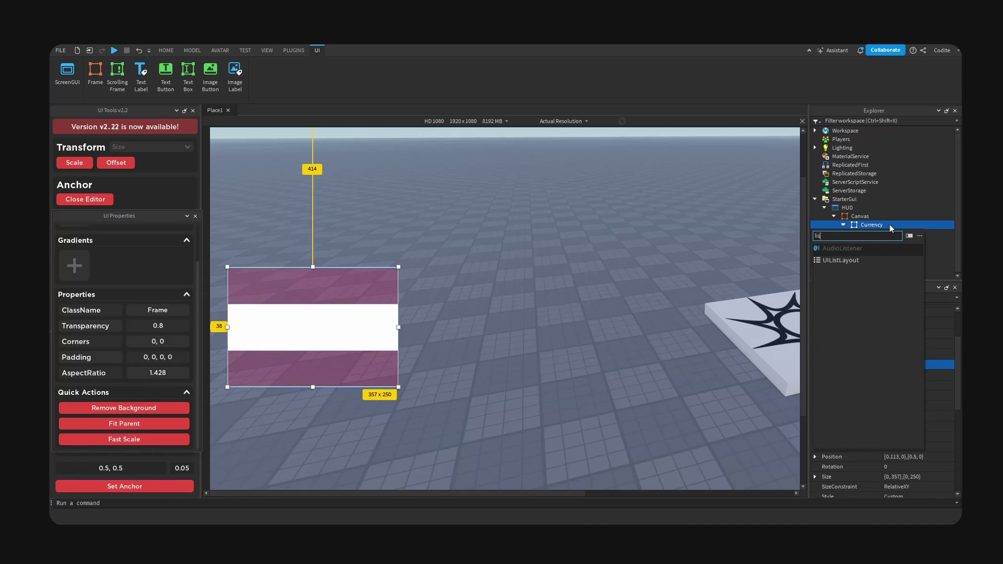
type("t")
key("Return")
- Add a UICorner to the Gold frame
left_click(869, 241)
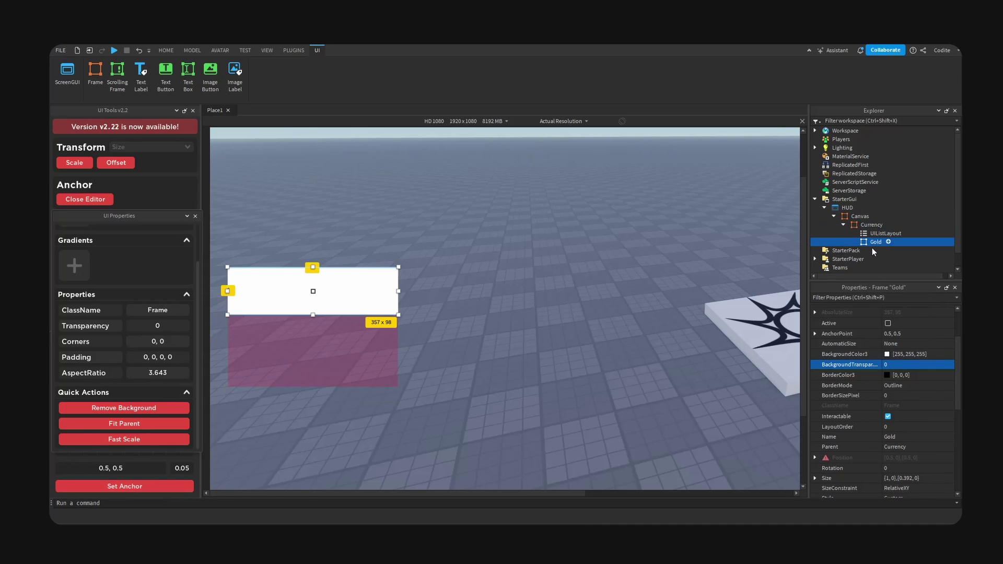
left_click(889, 241)
type("corn")
key("Return")
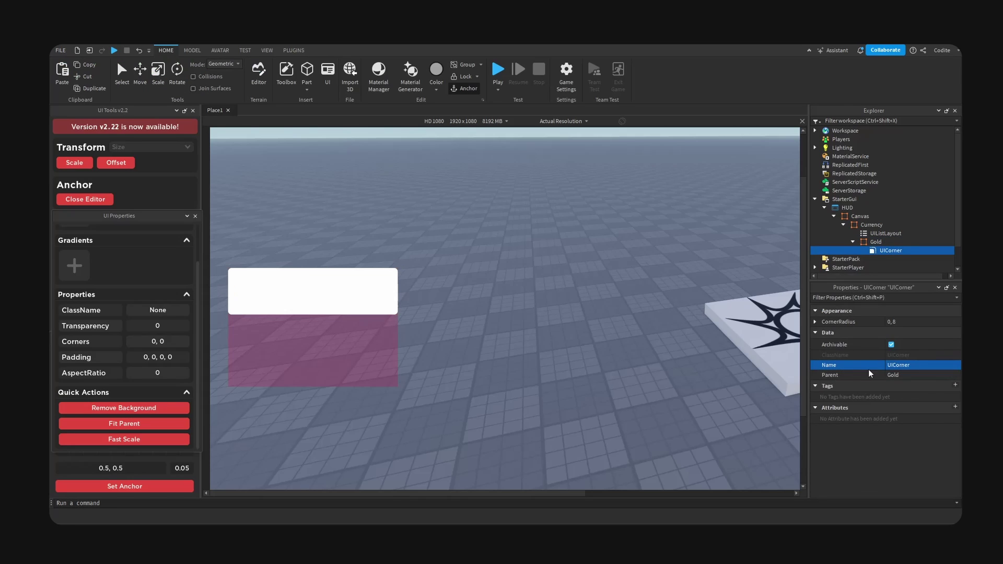
- Set the Gold frame's corner radius to scale 1 and offset 0
left_click(815, 322)
left_click(938, 332)
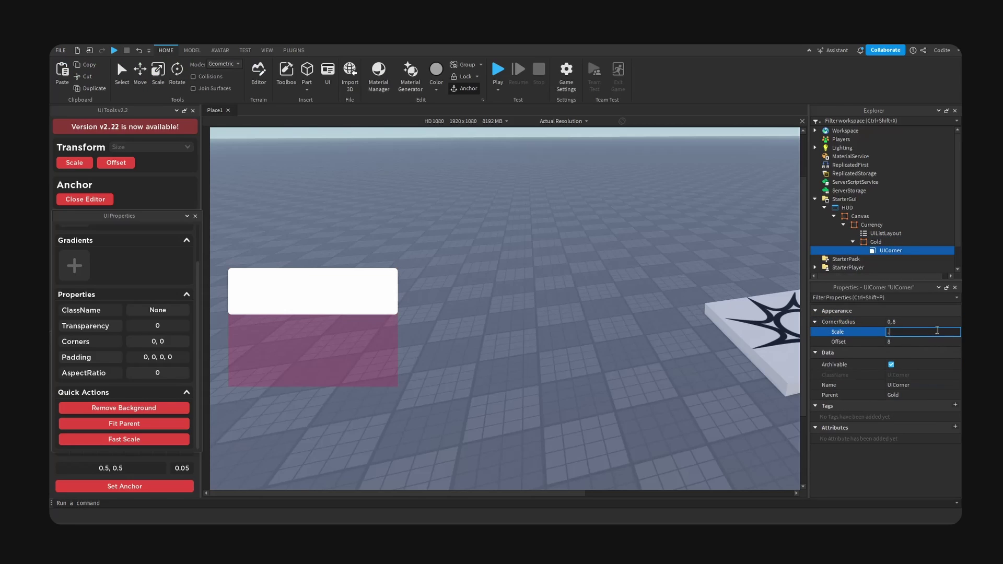
type(".1")
left_click(928, 341)
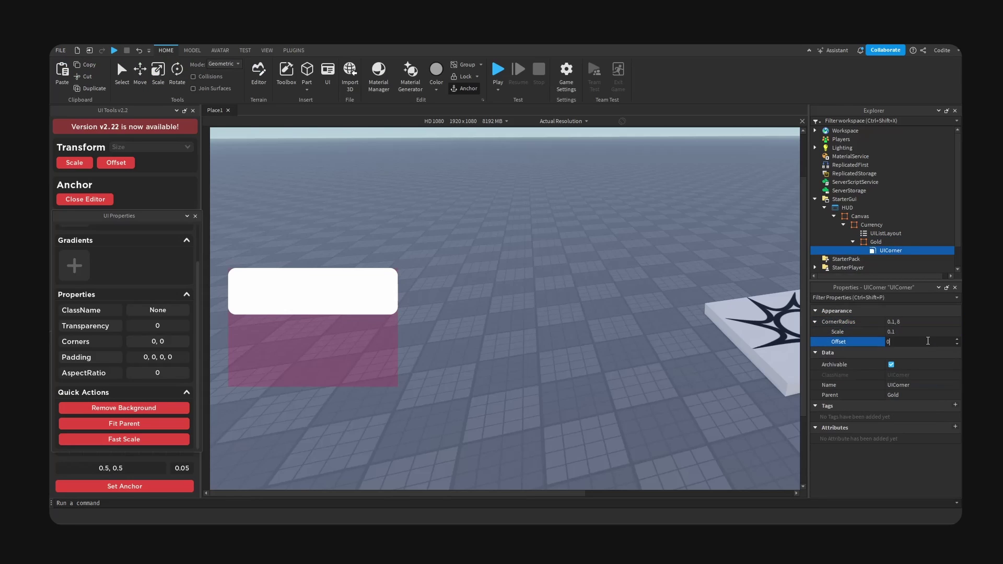
type("0")
left_click(921, 332)
type("1")
key("Return")
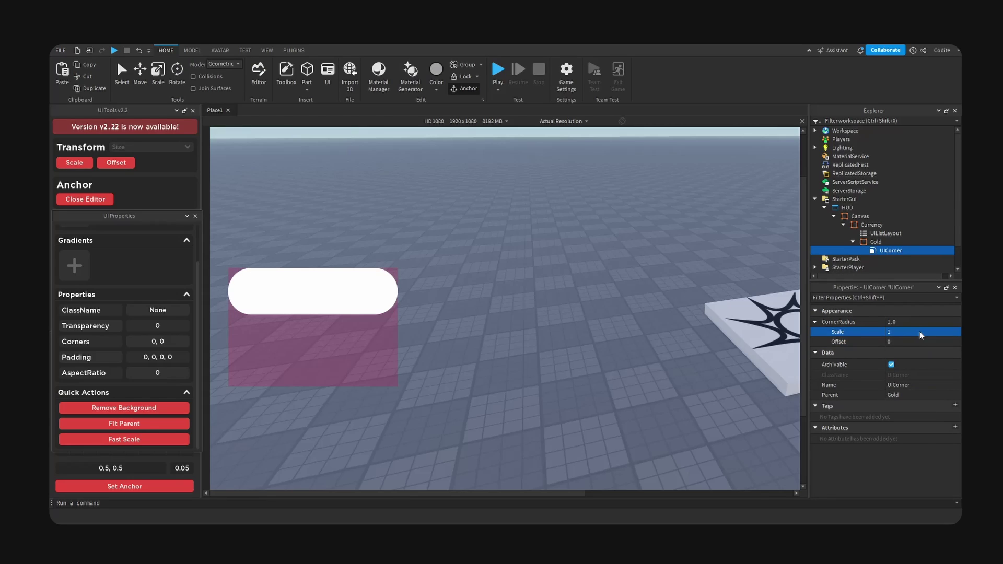
- Paste a copy of the Gold frame inside itself, fit it to its parent and rename it Main
left_click(279, 303)
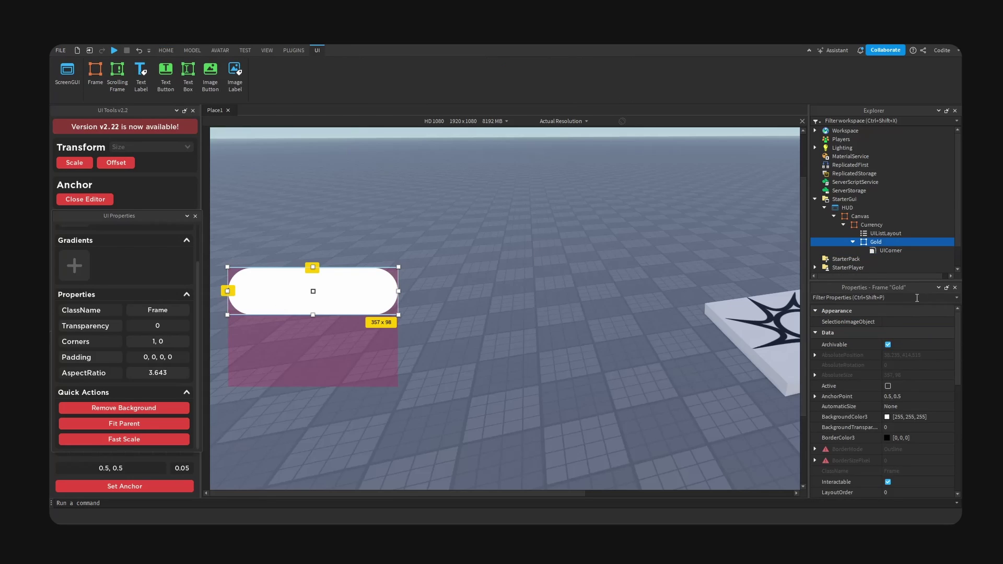
left_click(852, 243)
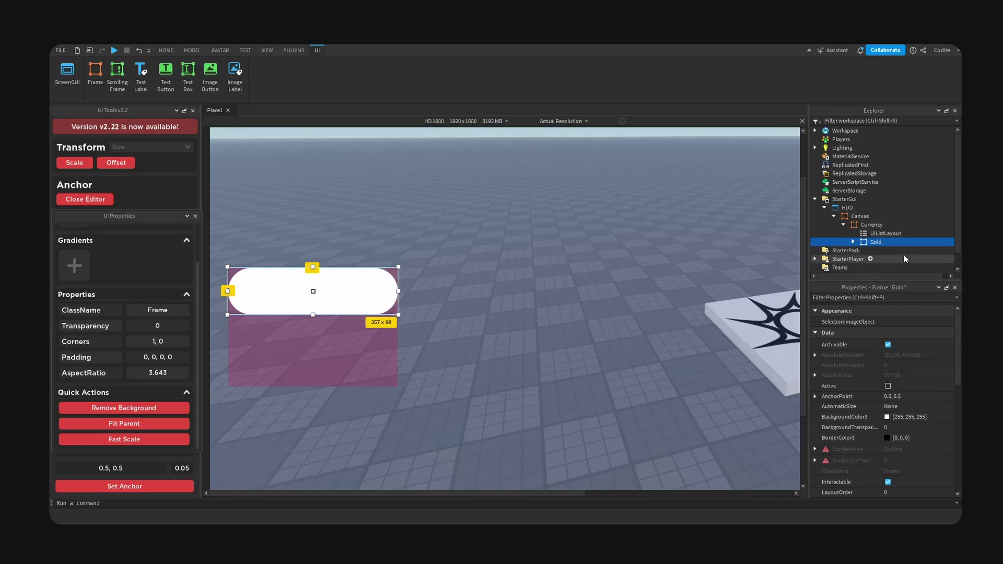
key("ctrl+shift+v")
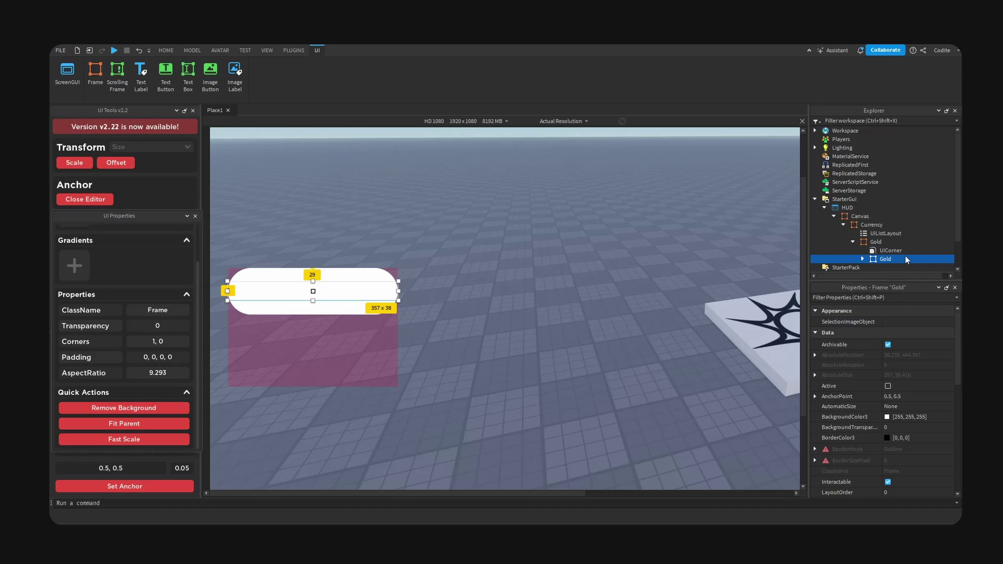
left_click(142, 426)
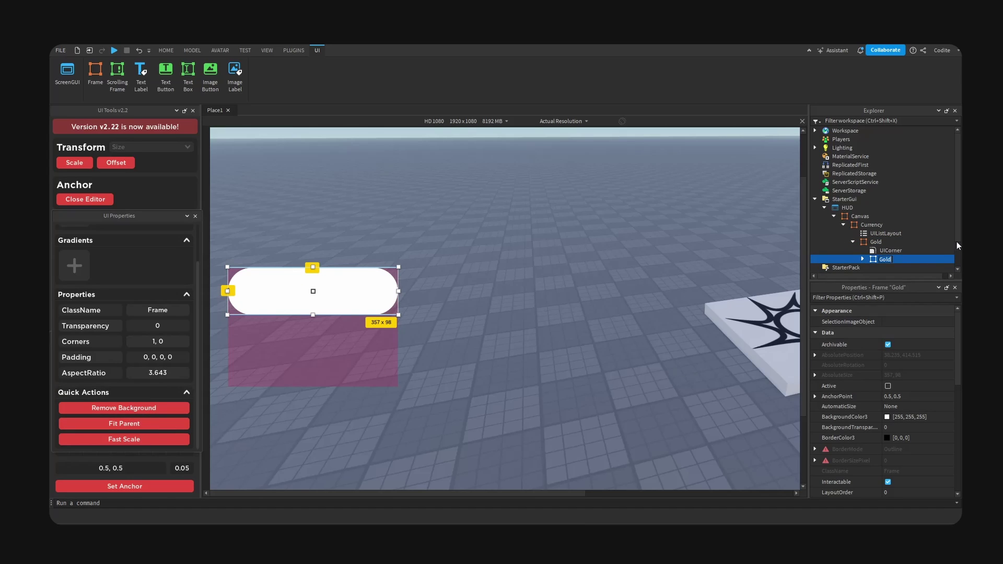
type("Main")
key("Return")
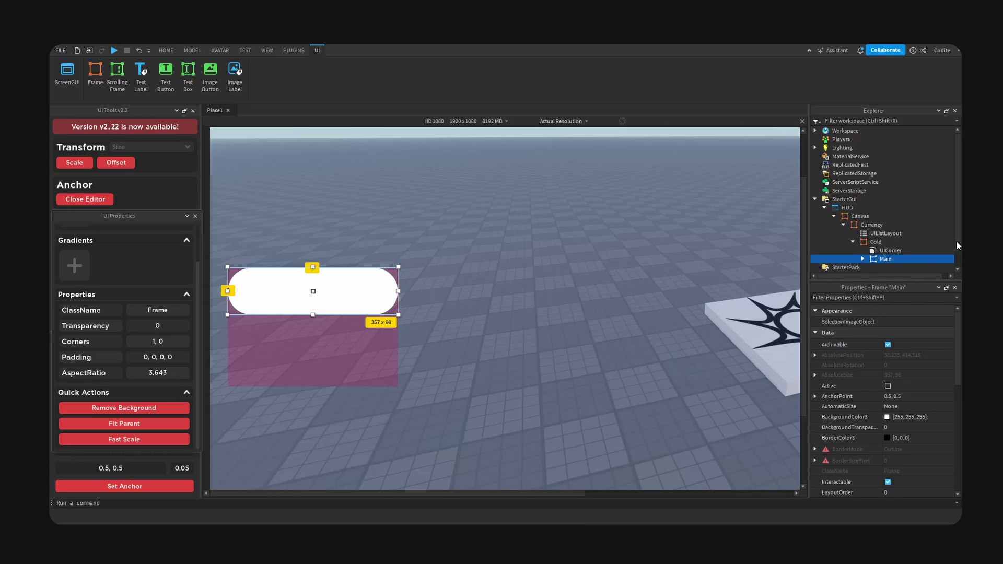
- Set the Main frame's background colour to black (#000000)
left_click(887, 417)
left_click(619, 291)
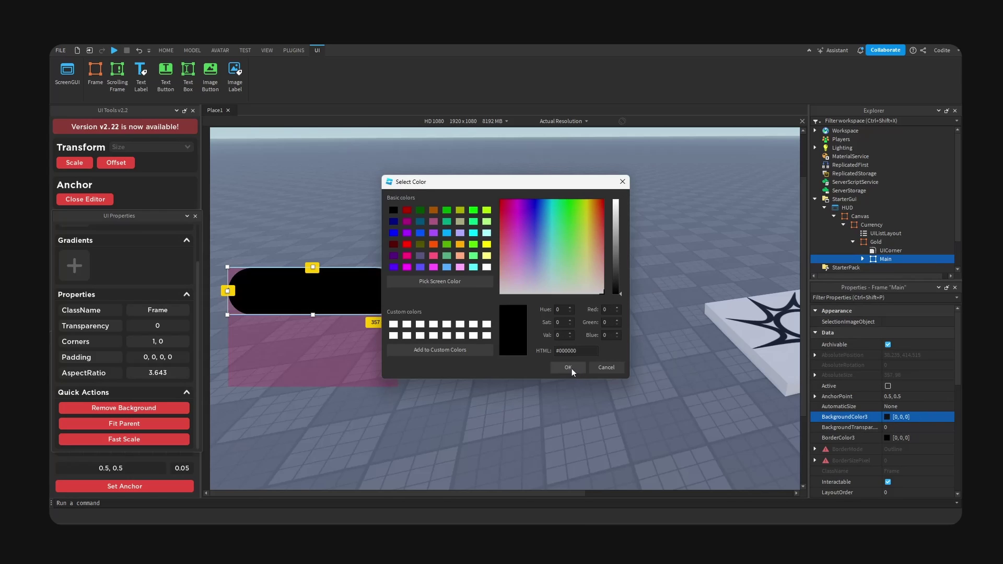
left_click(569, 367)
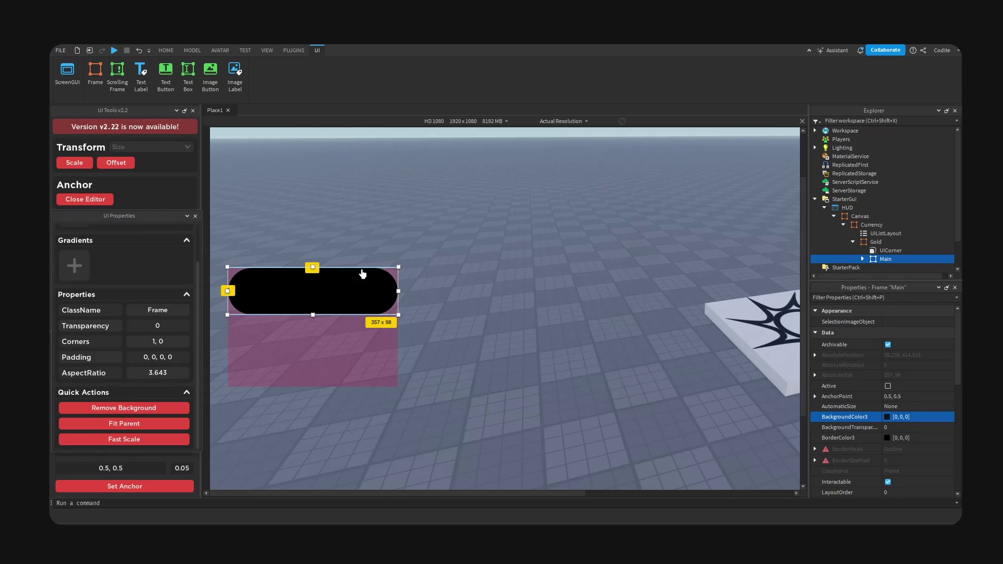
- Shrink the black Main frame slightly on all four sides, to about 86 pixels high, leaving a thin, even white border
left_click_drag(322, 276, 321, 278)
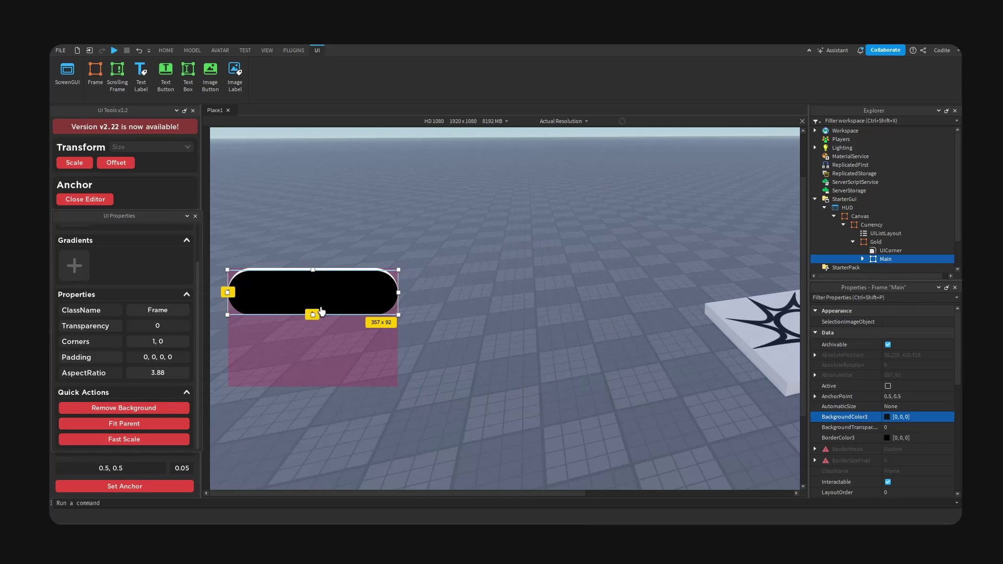
left_click_drag(320, 315, 321, 313)
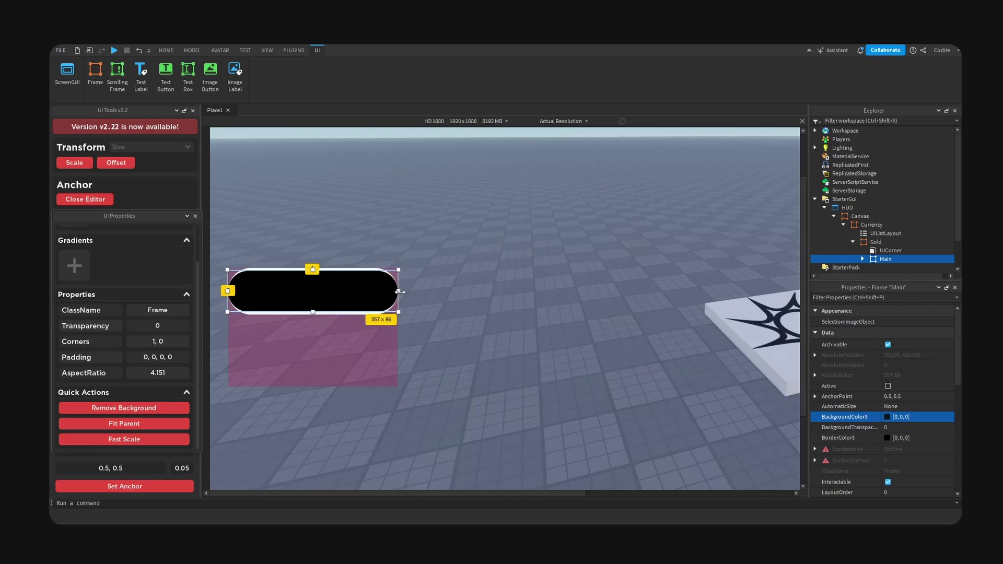
left_click_drag(400, 292, 396, 292)
left_click_drag(228, 291, 232, 291)
left_click(460, 276)
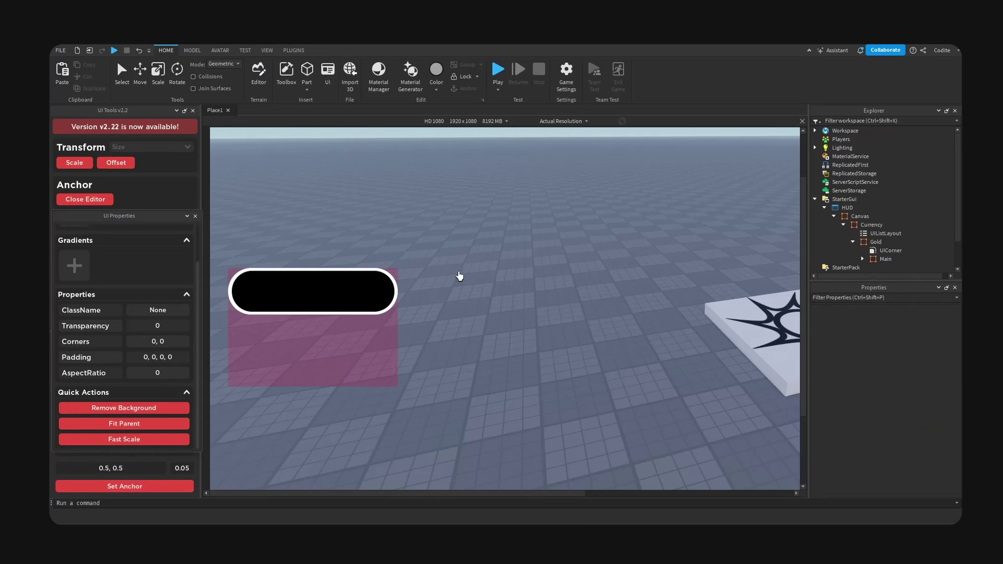
- Set the Main frame's size scale to 0.968 horizontally and 0.888 vertically
right_click_drag(459, 276, 477, 277)
left_click(846, 259)
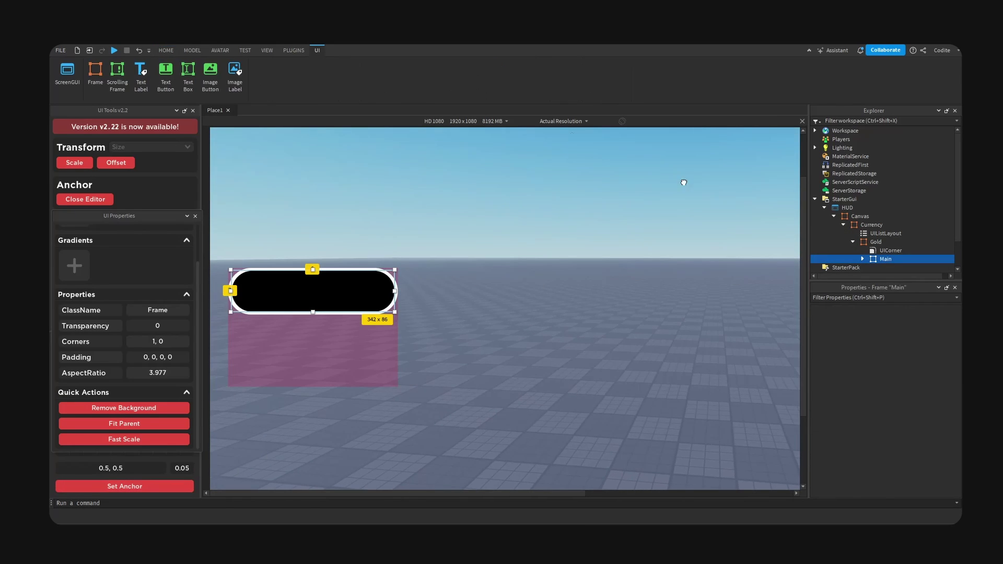
scroll(871, 419, "down", 5)
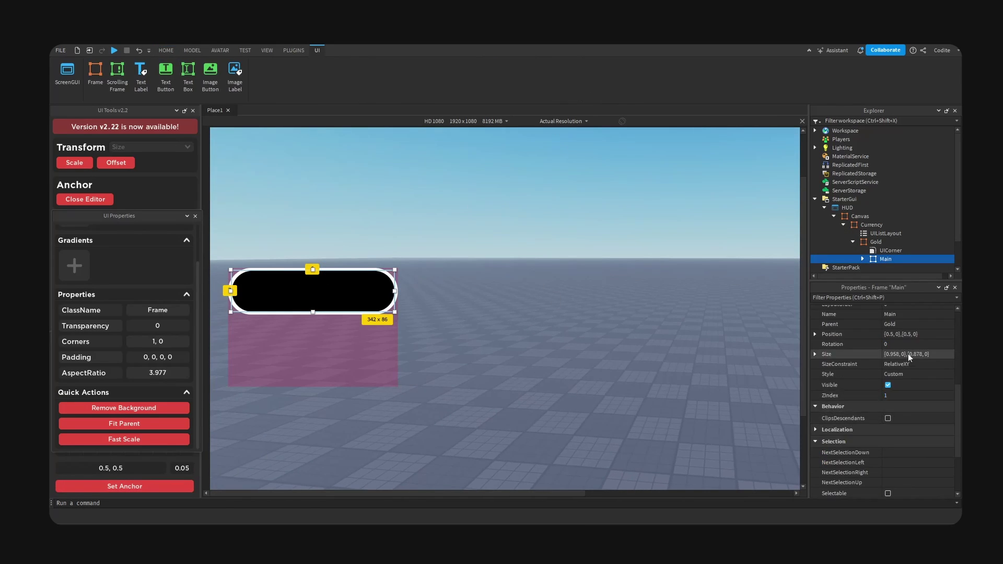
left_click(898, 355)
left_click(896, 357)
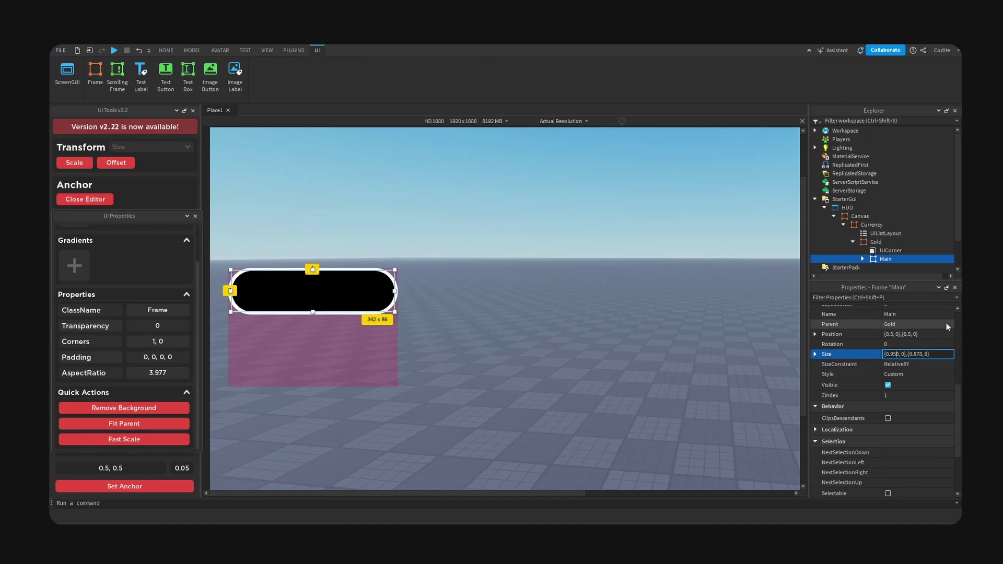
key("Right")
key("Right")
key("Right")
key("Right")
key("Right")
key("Right")
key("Right")
key("Return")
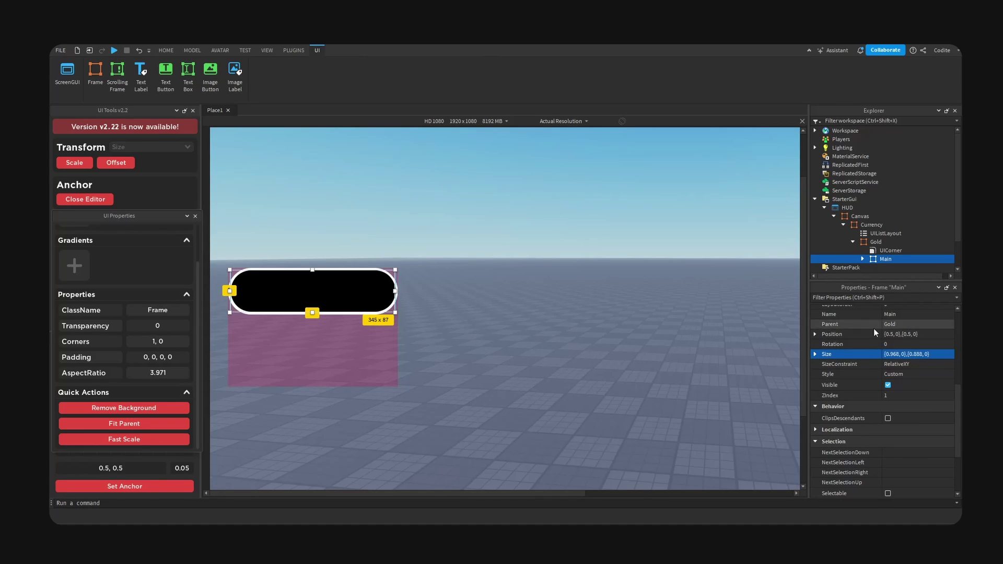
- Set the Main frame's vertical size scale to 0.9 to even out the white border
left_click(527, 312)
right_click_drag(526, 312, 525, 310)
left_click(890, 260)
scroll(908, 402, "down", 3)
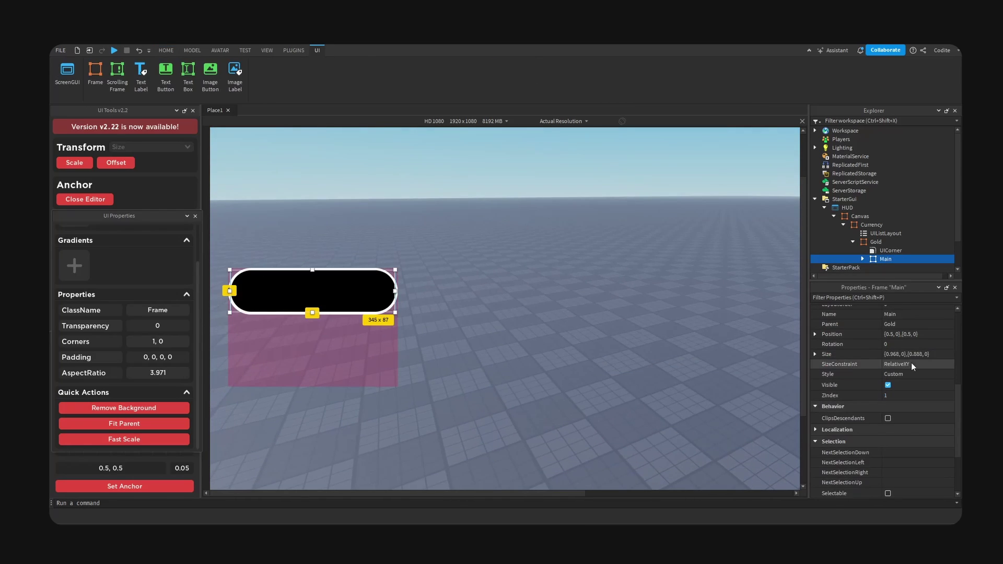
left_click(921, 354)
key("BackSpace")
key("BackSpace")
key("BackSpace")
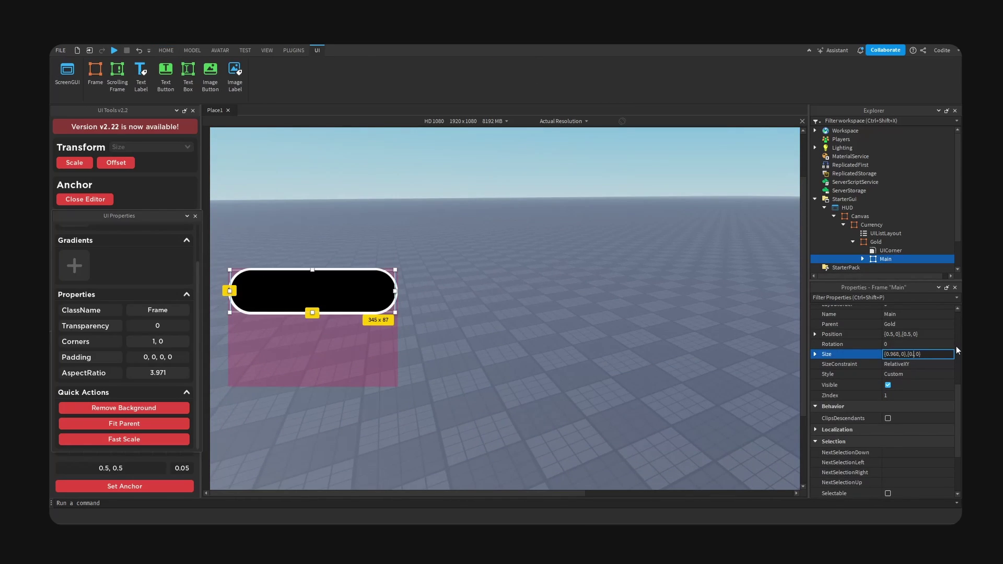
type("9")
key("Return")
left_click(622, 330)
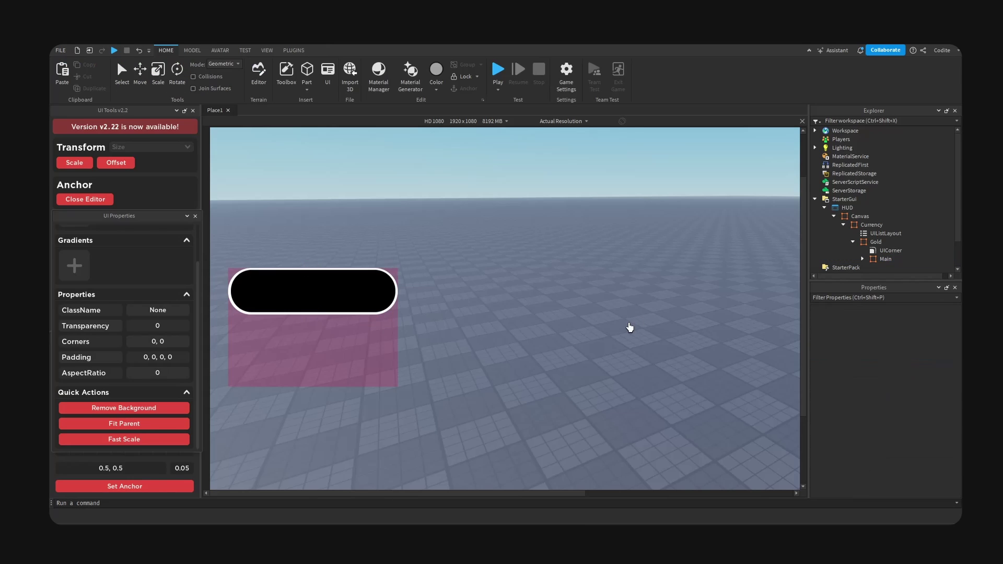
right_click_drag(619, 329, 619, 329)
- Set the Main frame's background colour to white
left_click(883, 259)
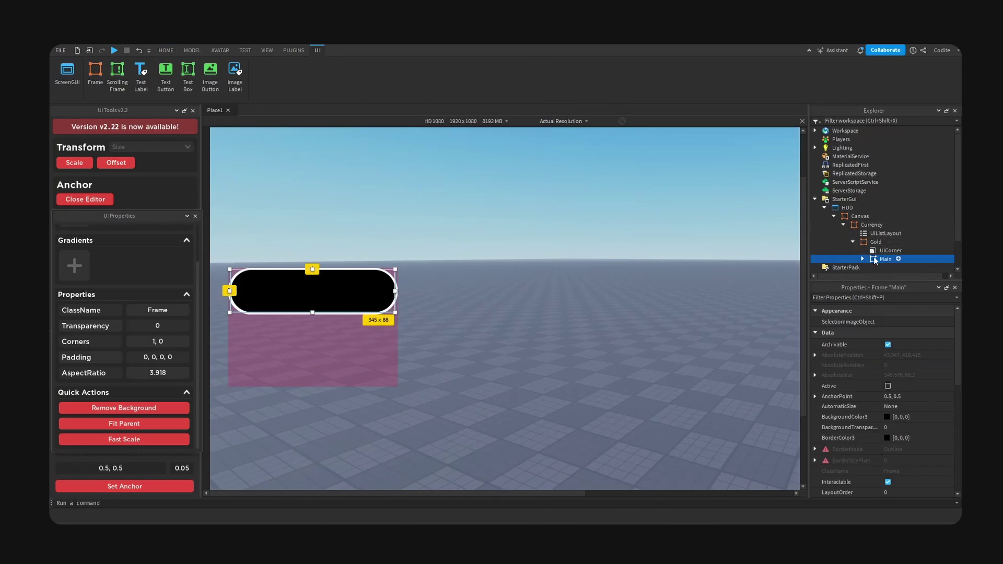
left_click(890, 417)
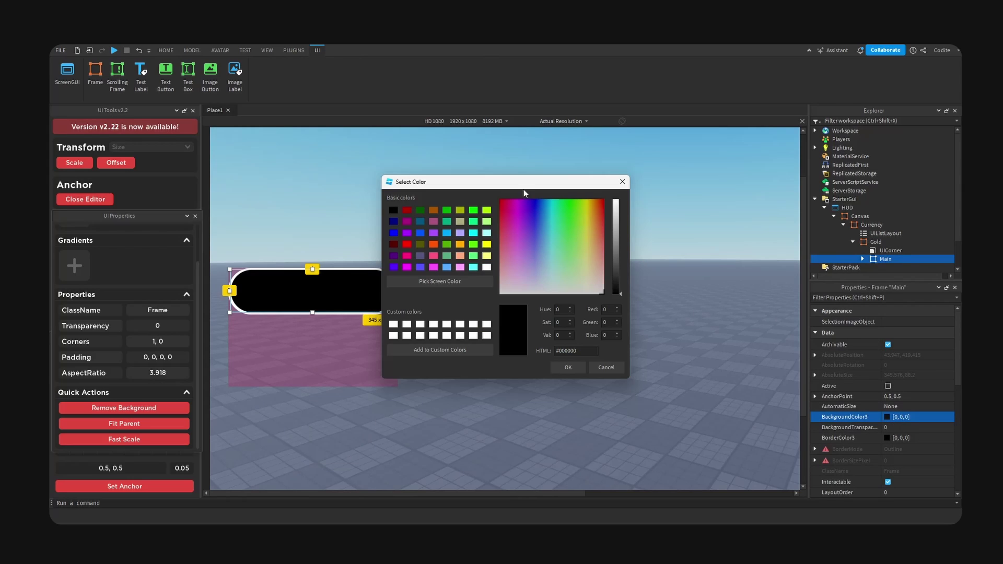
left_click_drag(549, 183, 666, 179)
left_click_drag(733, 214, 732, 193)
left_click_drag(664, 242, 606, 295)
left_click(685, 363)
- Insert a UIGradient into the Main frame and select it
left_click(900, 258)
type("uig")
key("Return")
scroll(920, 246, "down", 2)
left_click(895, 226)
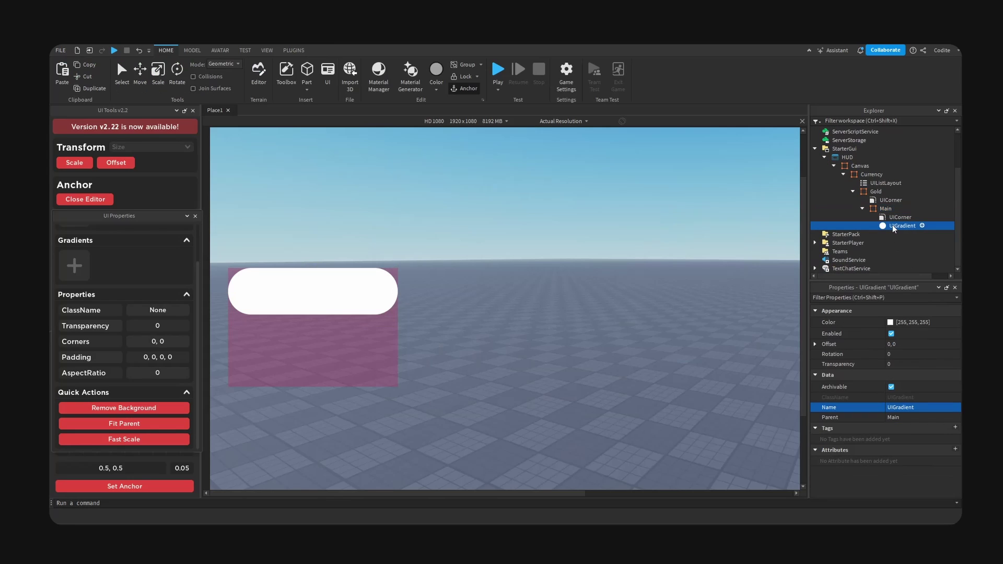
- Set the starting colour of Main's gradient to orange (#ffab02)
left_click(951, 324)
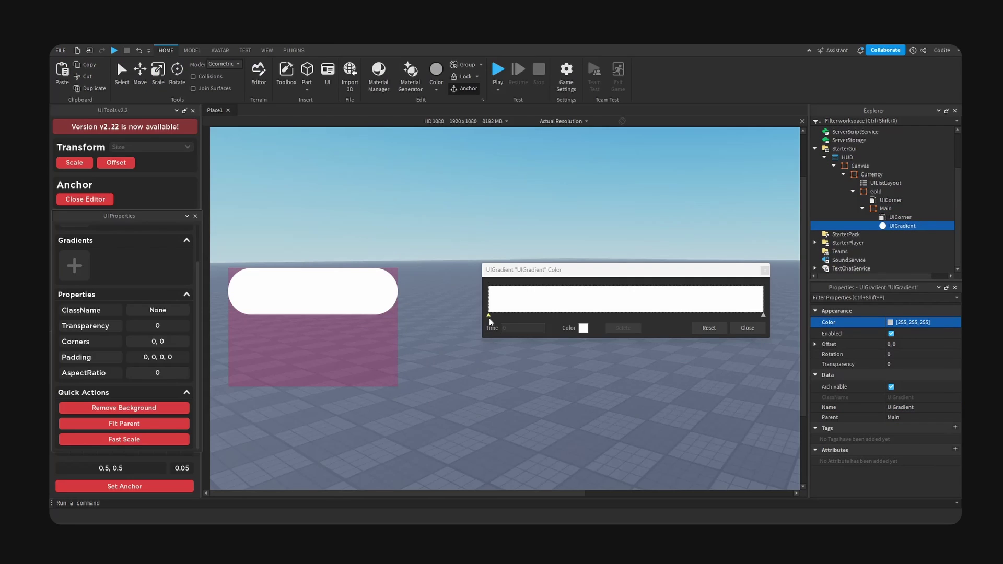
left_click(583, 329)
left_click_drag(565, 188, 623, 207)
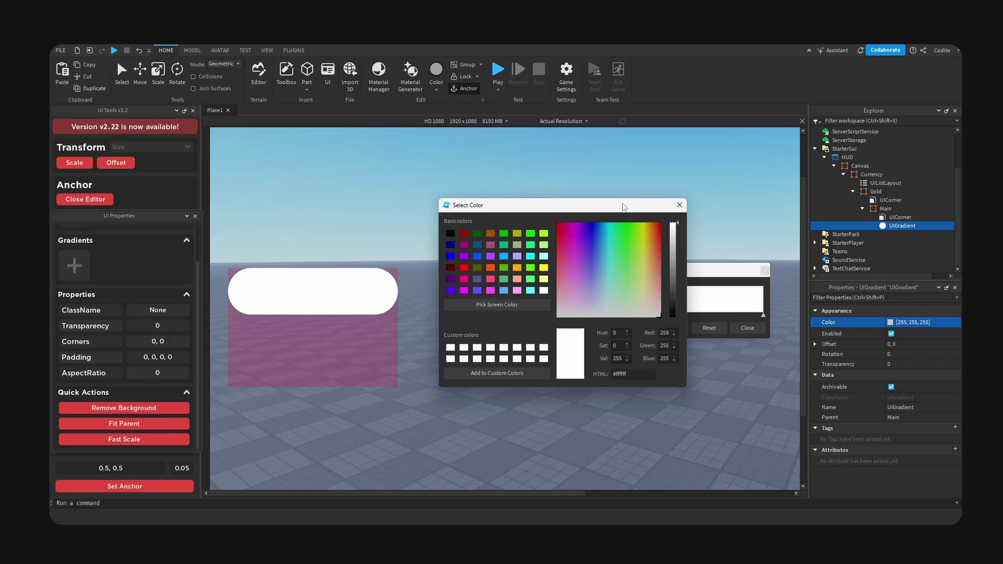
left_click_drag(654, 224, 650, 225)
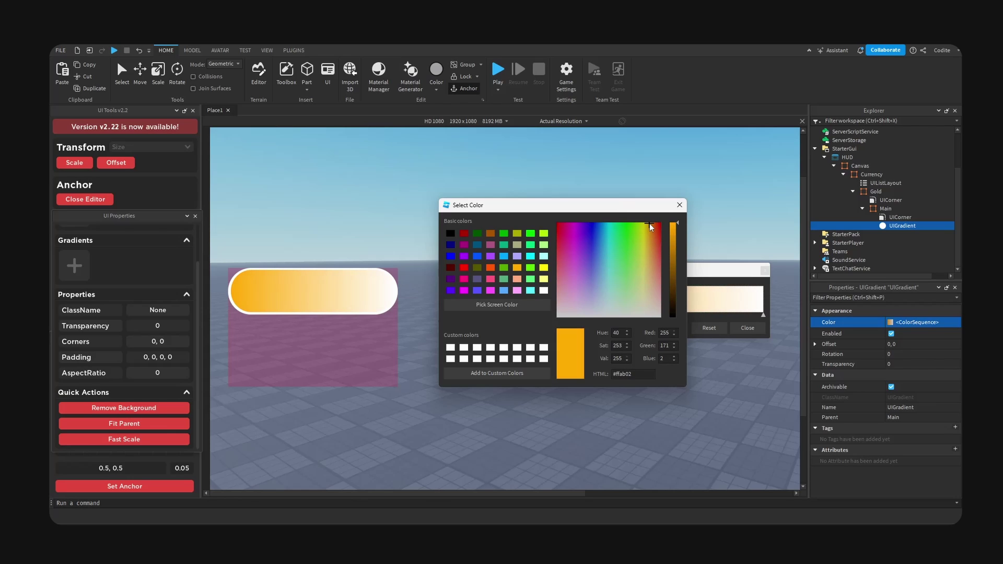
left_click(679, 205)
- Add a stop near the middle of Main's gradient and colour it near-black brown (#1d1913)
left_click(628, 316)
left_click(584, 329)
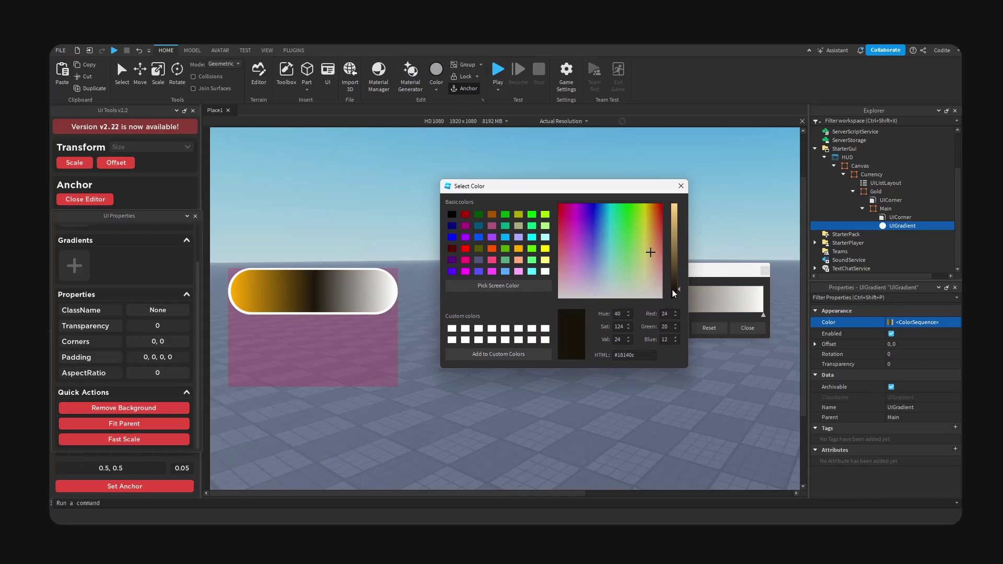
mouse_move(672, 292)
left_mouse_down()
mouse_move(675, 278)
mouse_move(672, 297)
left_mouse_up()
left_click(644, 259)
left_click(606, 293)
left_click(678, 284)
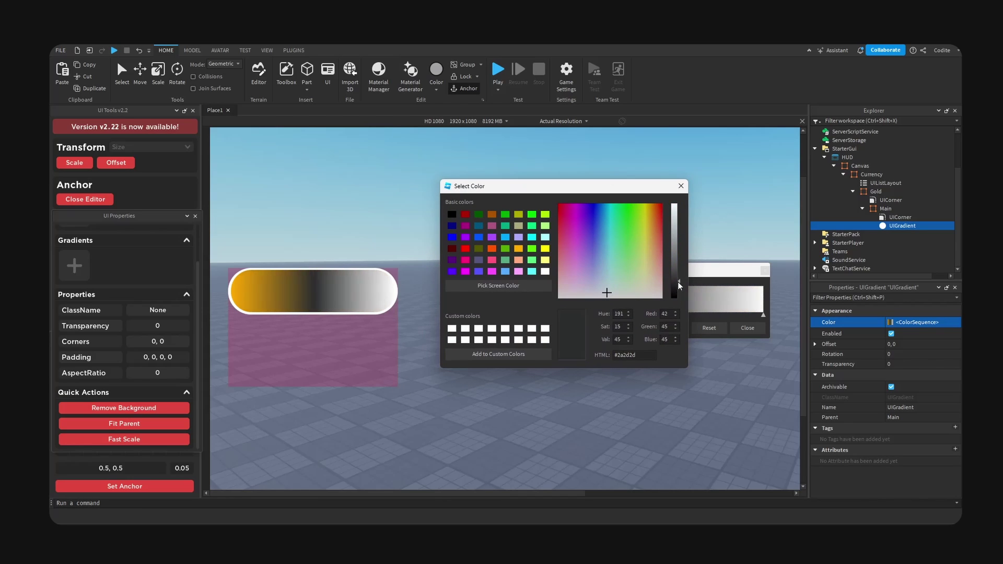
left_click_drag(678, 283, 651, 266)
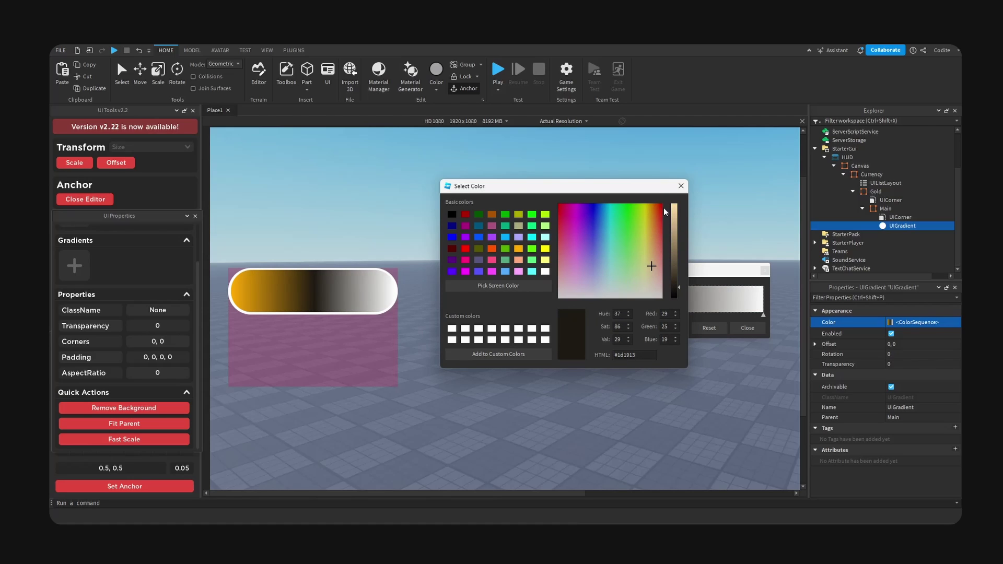
left_click(679, 187)
- Set the end colour of Main's gradient to dark brown (#2a1602)
left_click(763, 315)
left_click(584, 328)
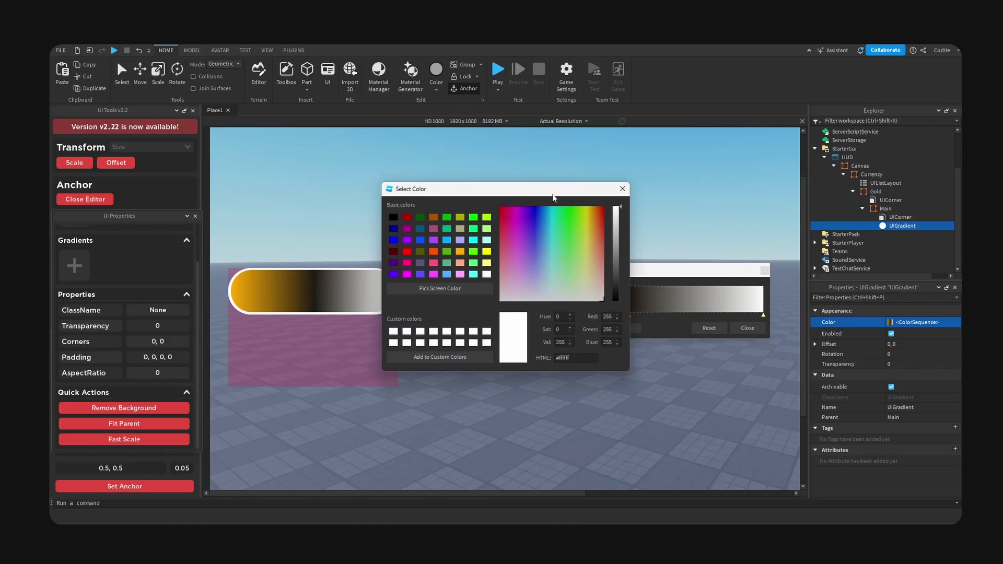
left_click_drag(558, 192, 664, 204)
left_click(702, 221)
left_click_drag(721, 243, 725, 295)
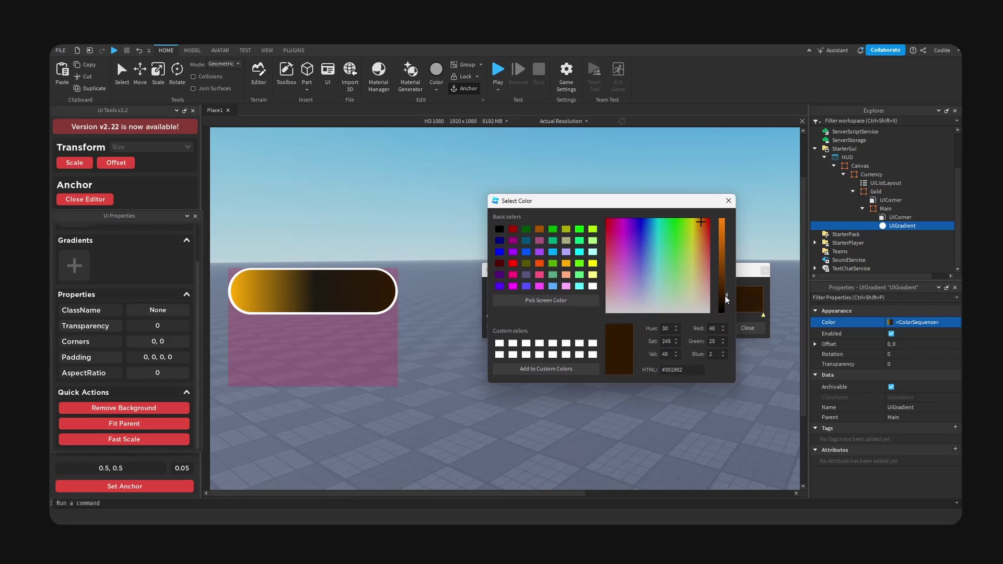
left_click(728, 201)
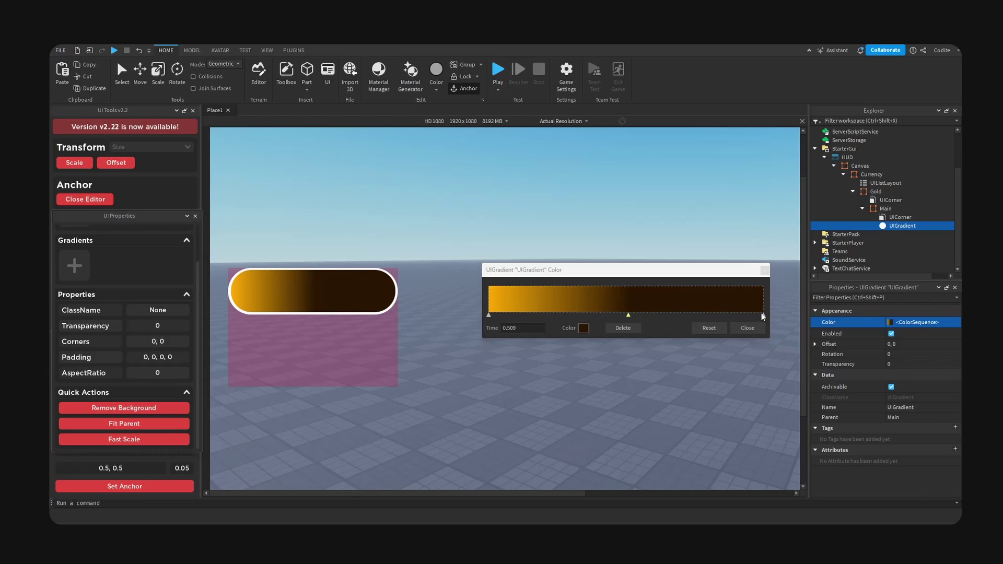
- Shift the middle stop of Main's gradient slightly toward the start and darken its brown colour
left_click(763, 315)
mouse_move(626, 315)
left_mouse_down()
mouse_move(705, 314)
mouse_move(557, 312)
mouse_move(615, 315)
left_mouse_up()
left_click(582, 328)
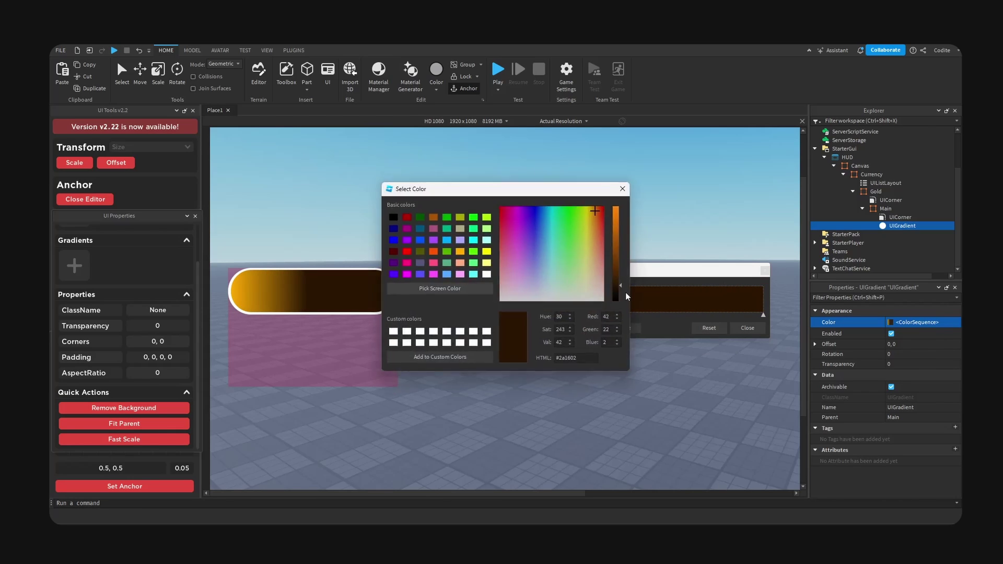
mouse_move(614, 273)
left_mouse_down()
mouse_move(616, 264)
mouse_move(616, 290)
left_mouse_up()
left_click(622, 188)
- Darken the end stop of Main's gradient to #140a01
left_click(764, 315)
left_click(583, 328)
left_click_drag(587, 188, 648, 188)
left_click_drag(679, 287, 677, 295)
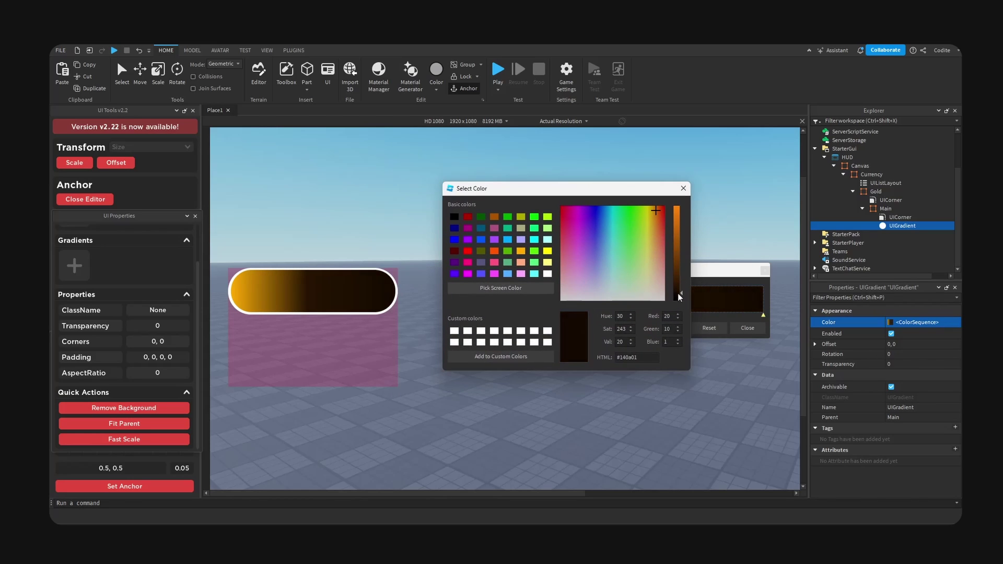
left_click(684, 188)
- Set the rotation of Main's gradient to -75 and darken its bright orange starting stop
left_click(552, 315)
left_click(583, 328)
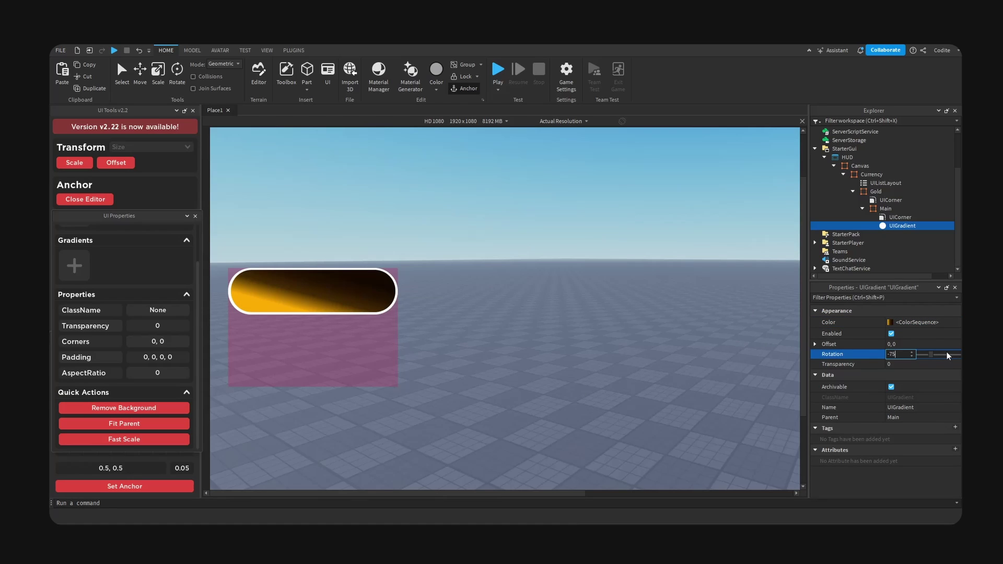
key("Return")
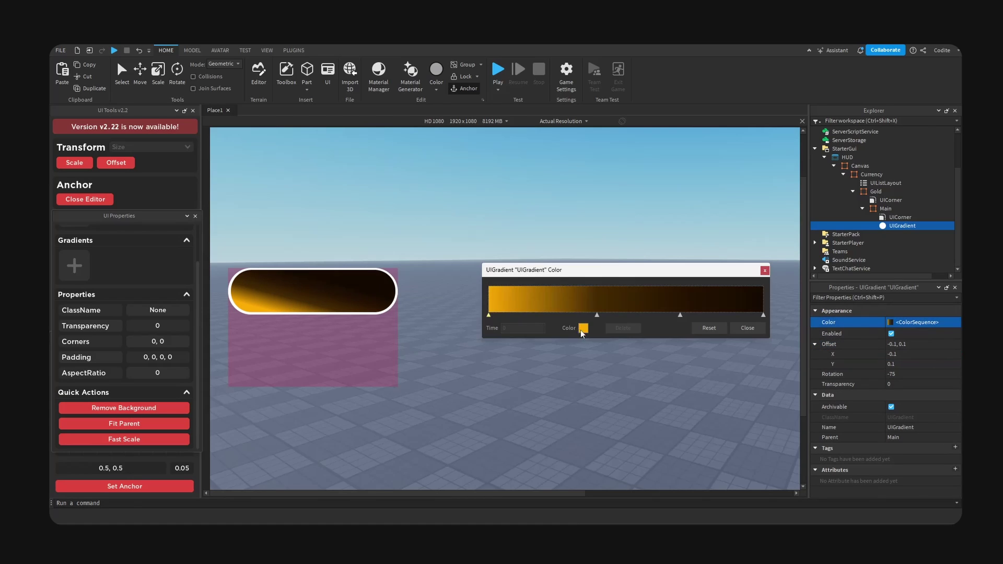
left_click(583, 330)
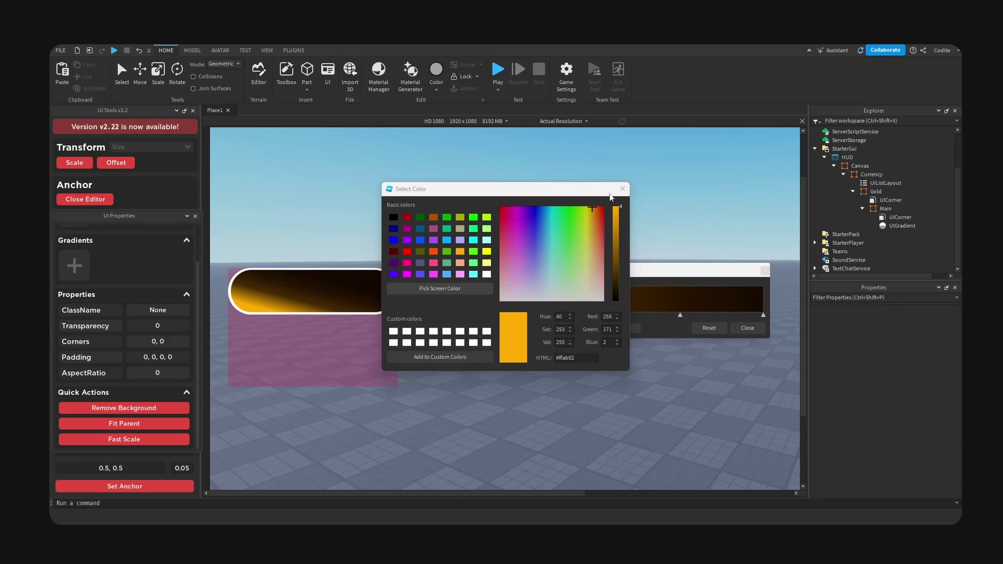
left_click_drag(615, 218, 625, 294)
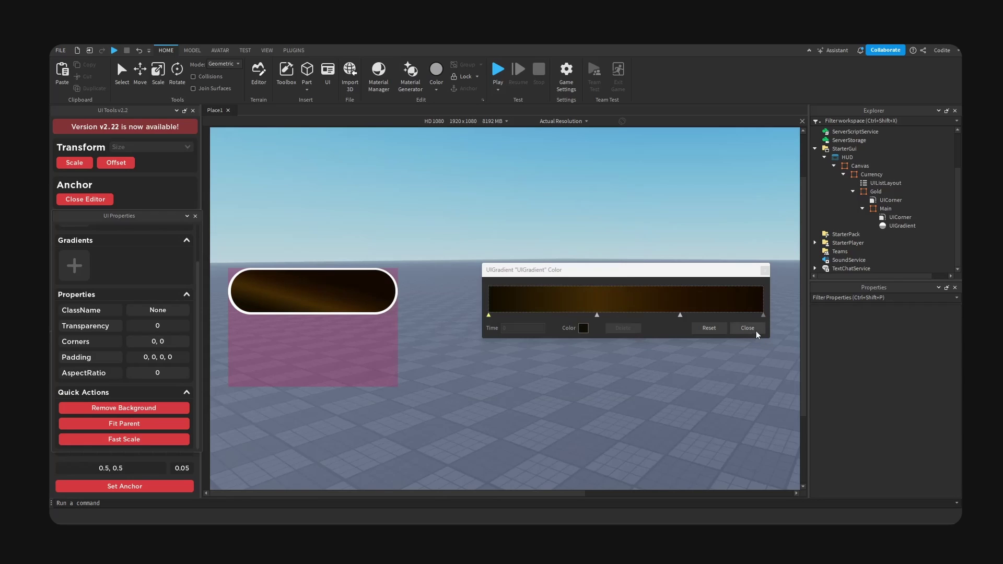
left_click(756, 331)
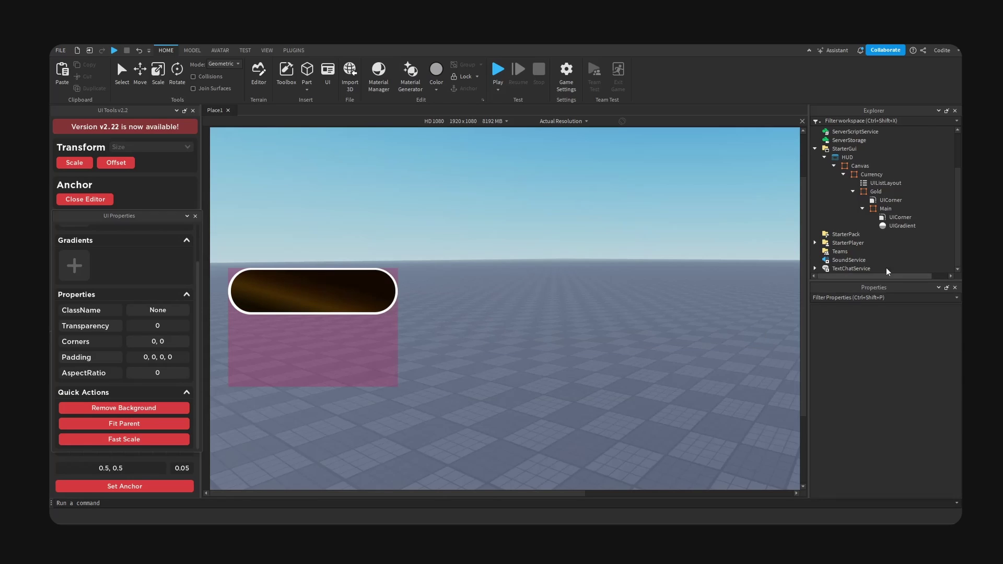
- Set the rotation of Main's gradient to 75
left_click(895, 225)
left_click(925, 354)
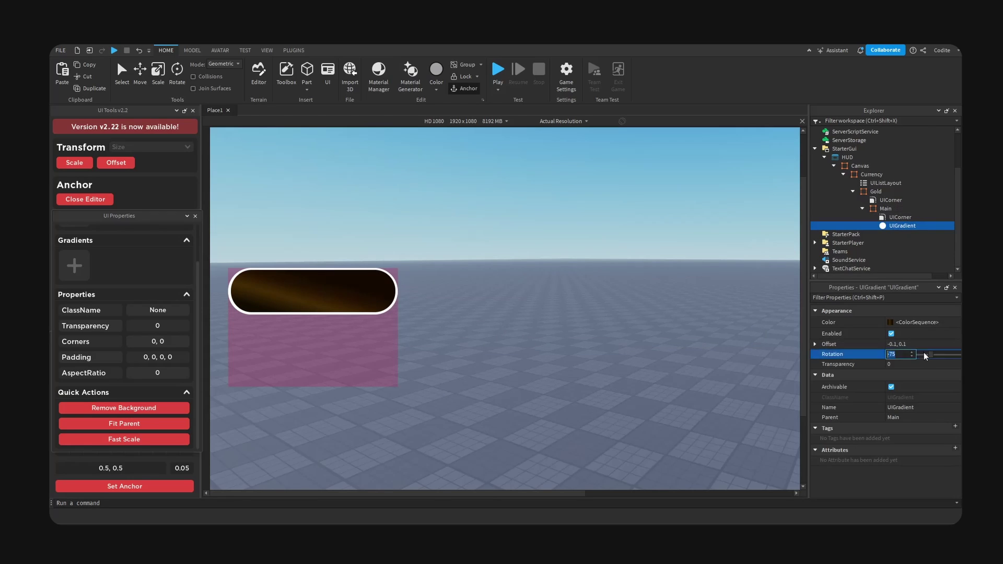
key("Delete")
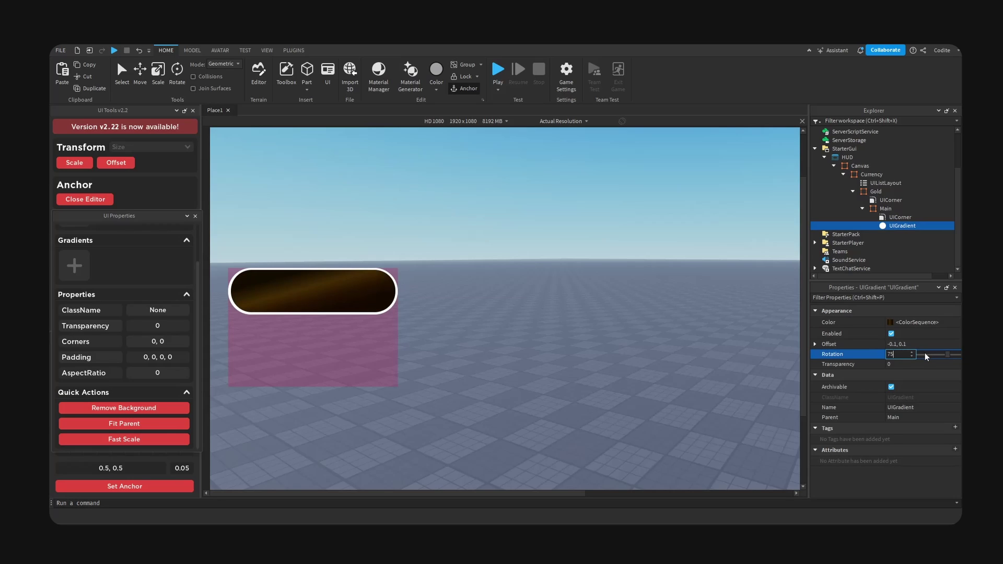
key("Return")
- Insert a UIGradient into the Gold frame and select it
scroll(873, 209, "up", 1)
left_click(874, 209)
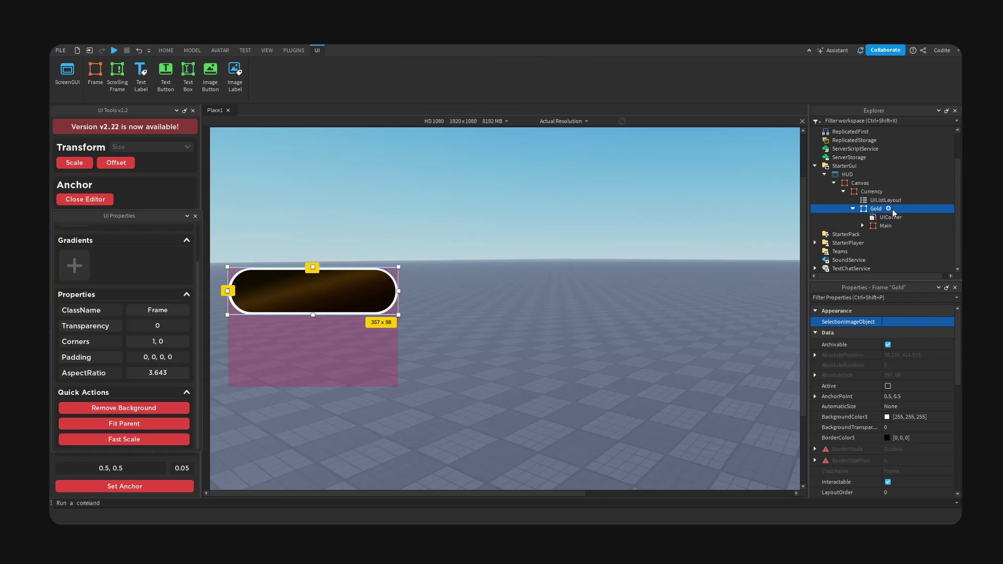
left_click(889, 209)
type("grad")
left_click(855, 235)
left_click(885, 227)
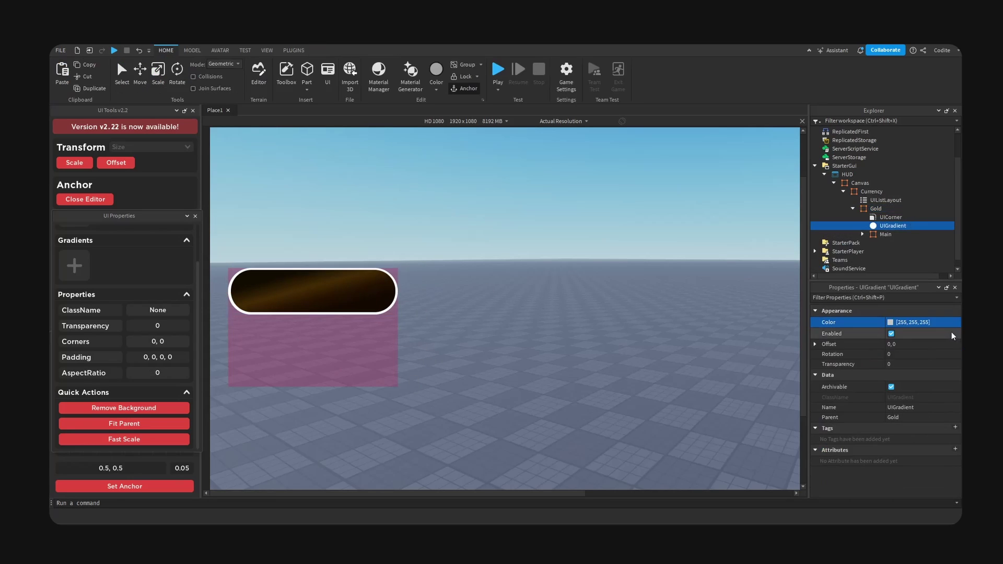
- Set the starting colour of the Gold frame's gradient to orange
left_click(957, 322)
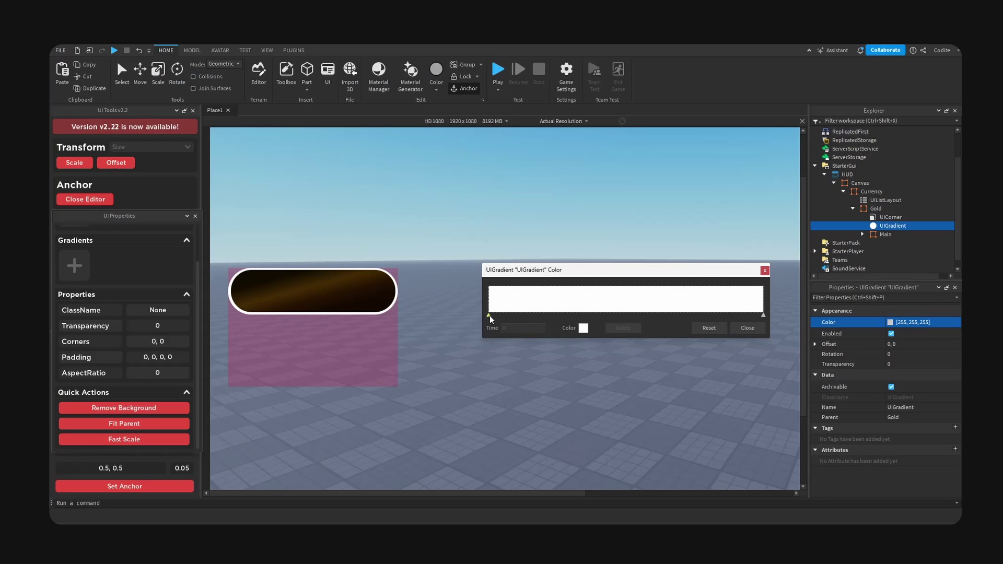
left_click(583, 328)
left_click(592, 208)
left_click_drag(592, 208, 592, 208)
left_click(626, 194)
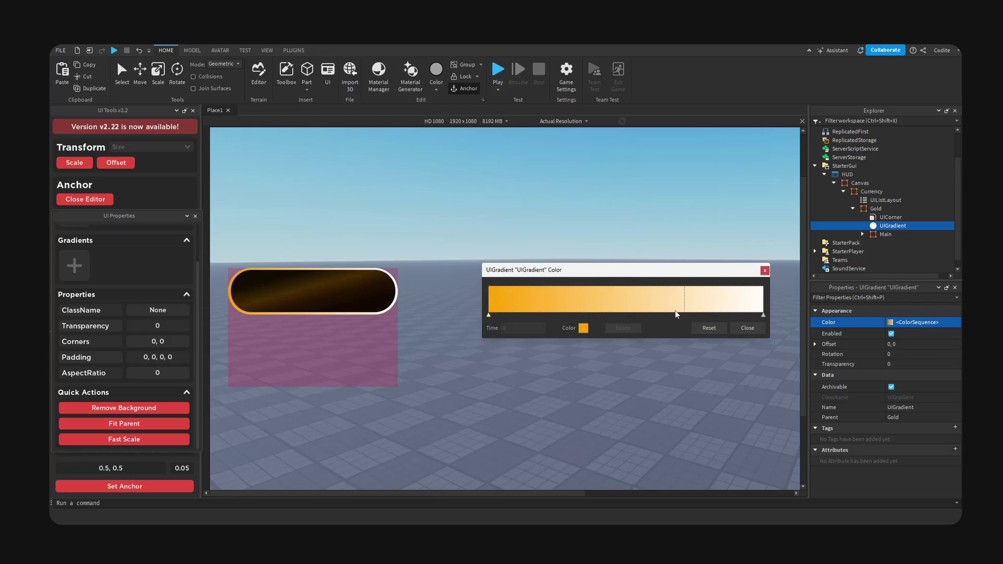
- Set the end colour of the Gold frame's gradient to golden yellow (#ffcc00)
left_click(584, 328)
mouse_move(600, 194)
left_mouse_down()
mouse_move(613, 196)
mouse_move(608, 210)
left_mouse_up()
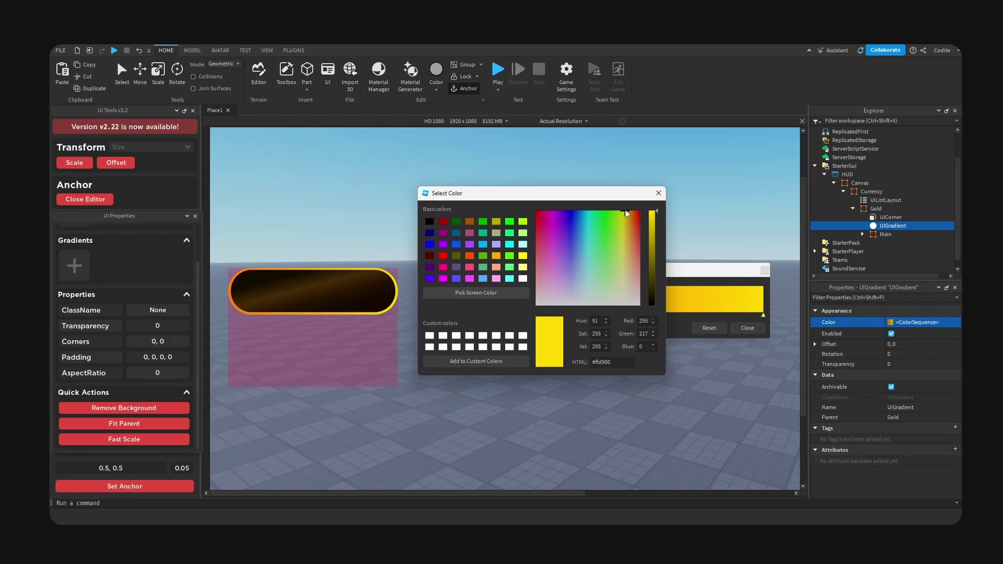
left_click_drag(625, 209, 626, 209)
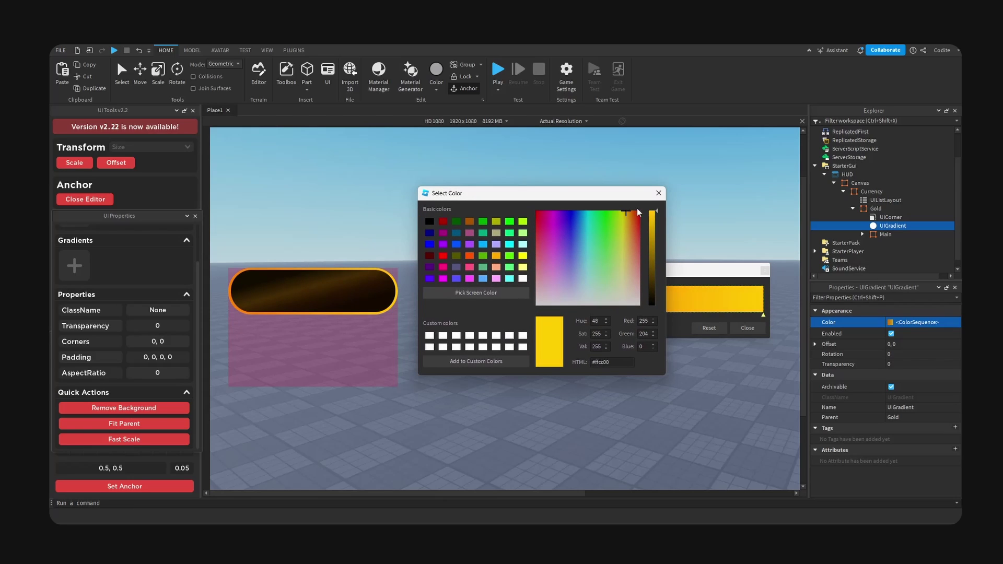
left_click(658, 193)
- Add a stop at time 0.471 in the Gold gradient and colour it orange-red
left_click(617, 314)
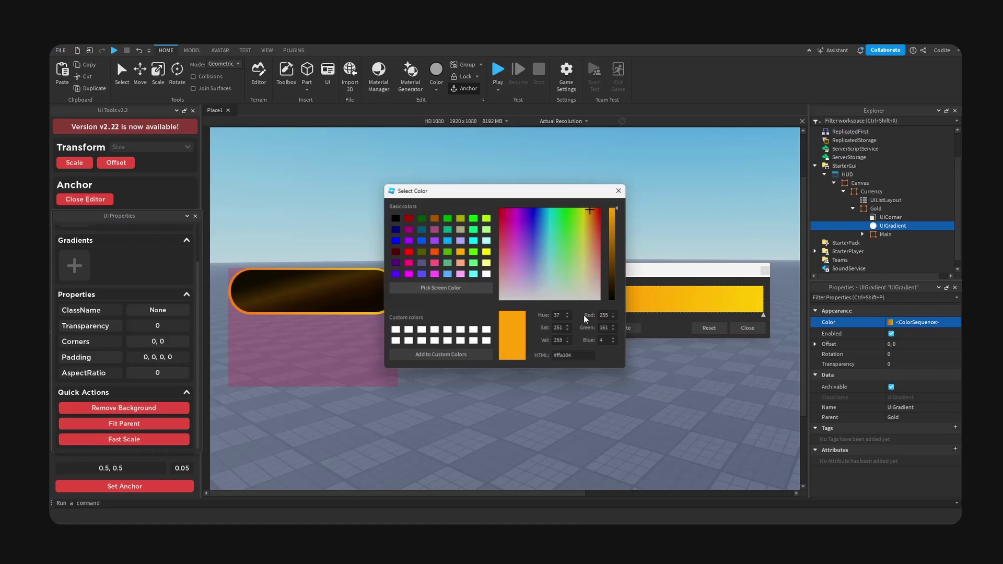
left_click(584, 329)
left_click_drag(654, 215, 661, 215)
left_click(683, 194)
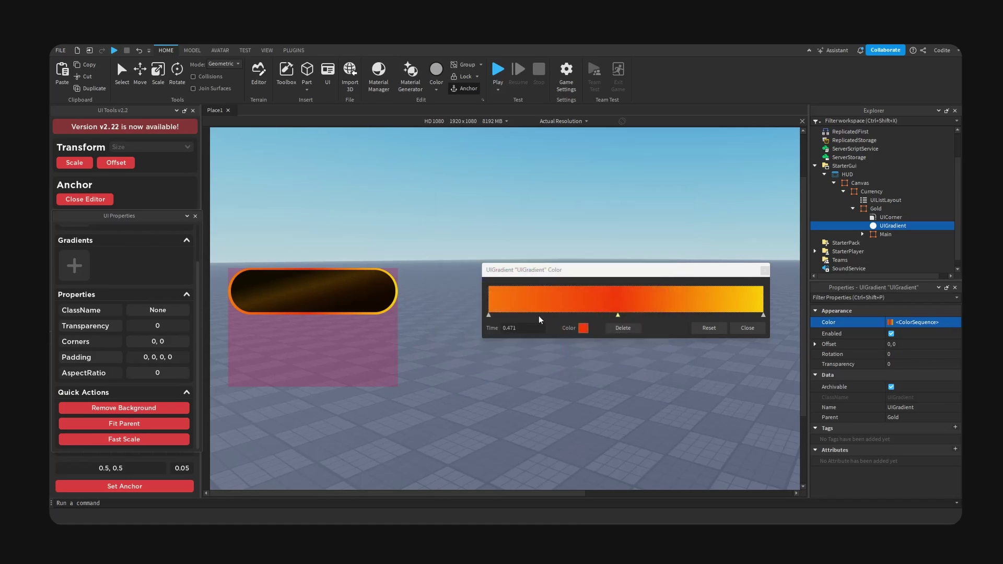
- Add a pale yellow stop (#ffee8c) between the start and the orange-red stop of the Gold gradient
left_click(546, 314)
left_click(583, 328)
left_click_drag(593, 205, 589, 259)
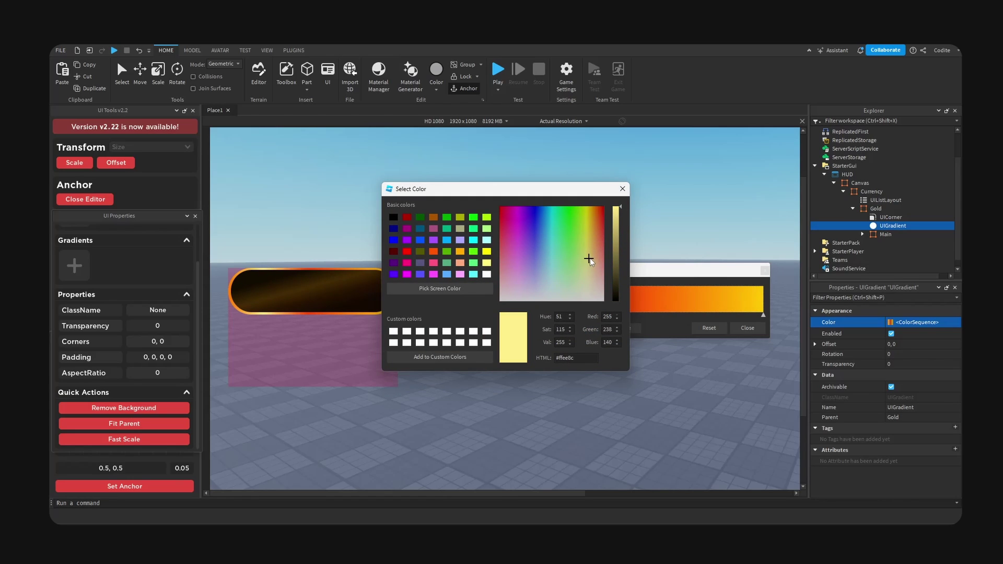
left_click(623, 189)
- Rearrange the Gold gradient's intermediate stops, shifting the pale yellow one toward the end, and close the gradient editor
left_click_drag(620, 316, 703, 319)
left_click_drag(545, 315, 672, 320)
left_click(703, 316)
left_click(764, 270)
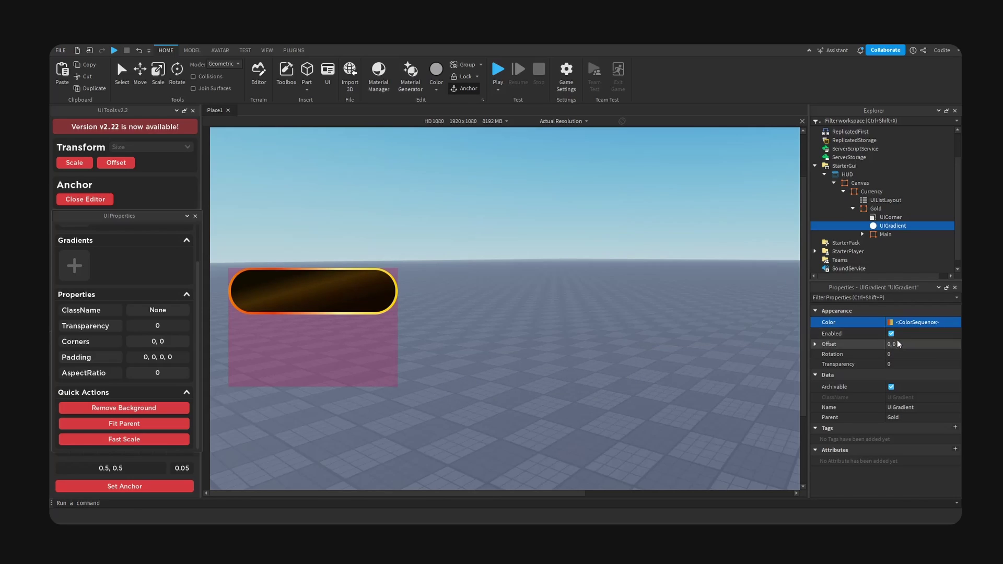
- Set the rotation of the Gold frame's gradient to 45
left_click(897, 353)
type("45")
key("Return")
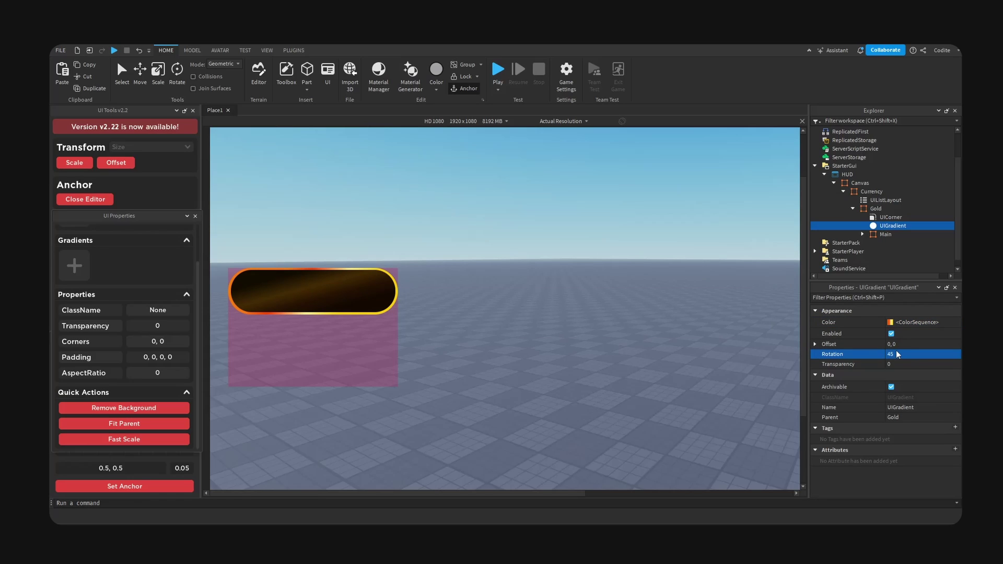
- Shift the Gold gradient's orange-red stop to about time 0.17 and its pale yellow stop to about 0.46
left_click(956, 323)
left_click(957, 323)
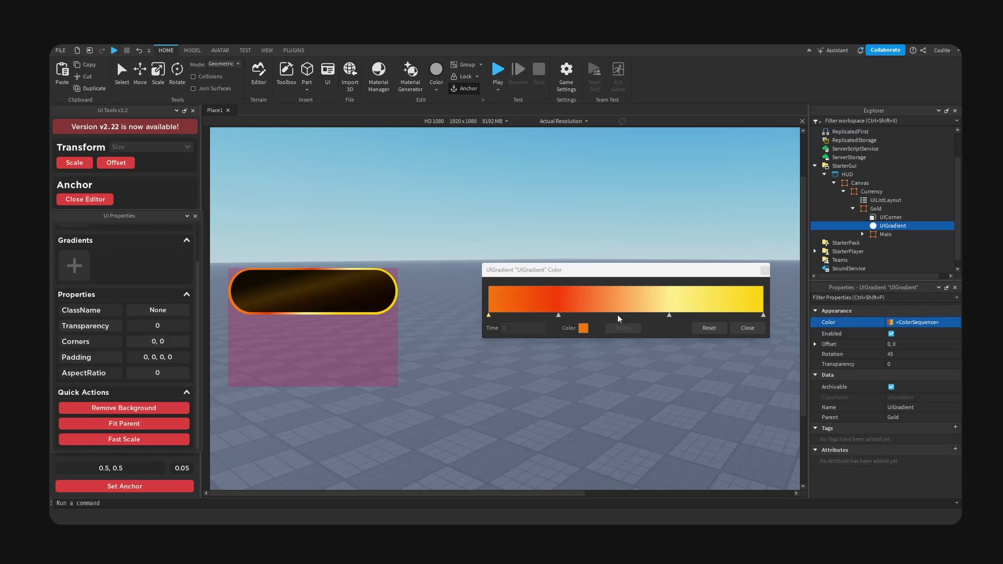
left_click_drag(558, 316, 529, 317)
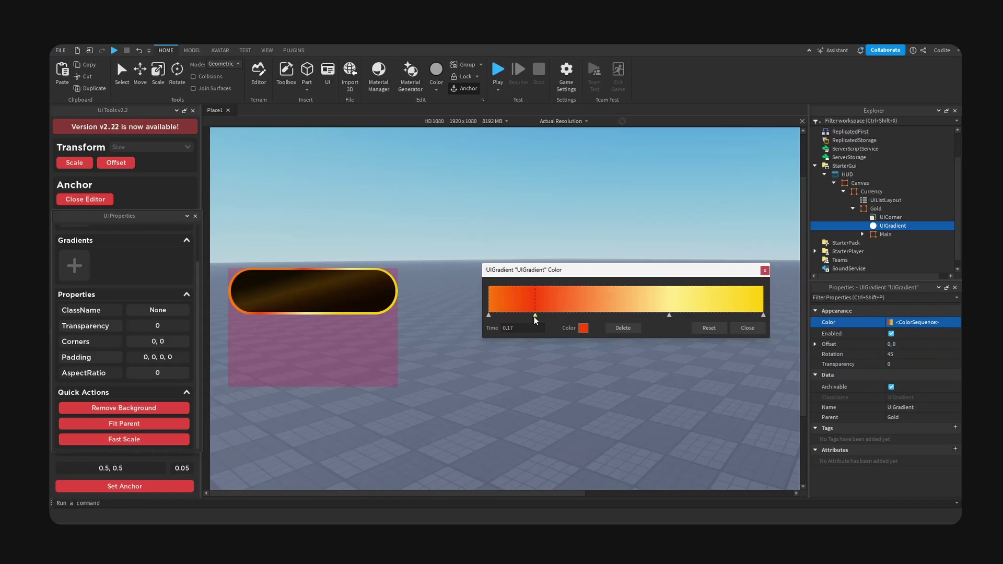
left_click_drag(669, 316, 601, 317)
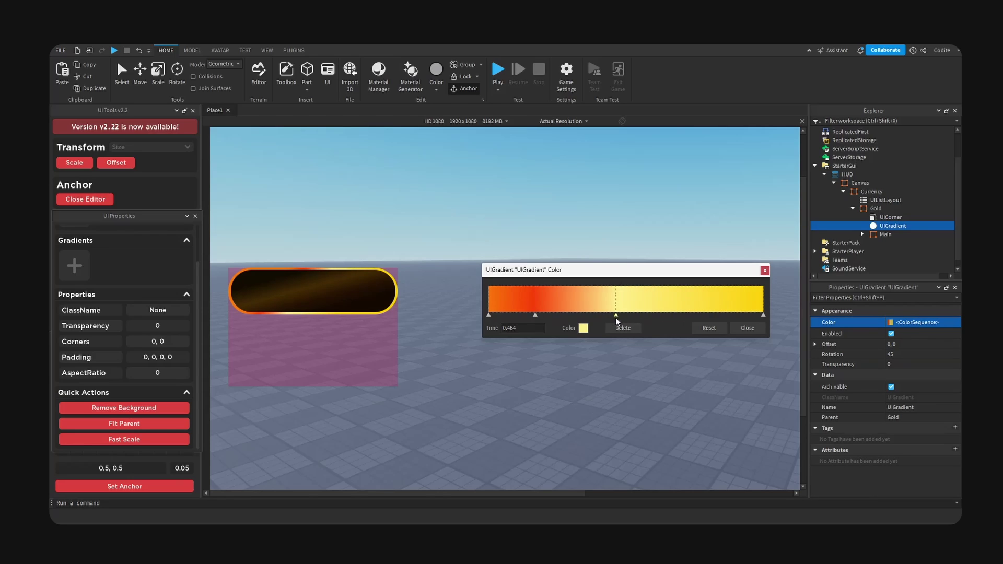
left_click_drag(601, 316, 616, 316)
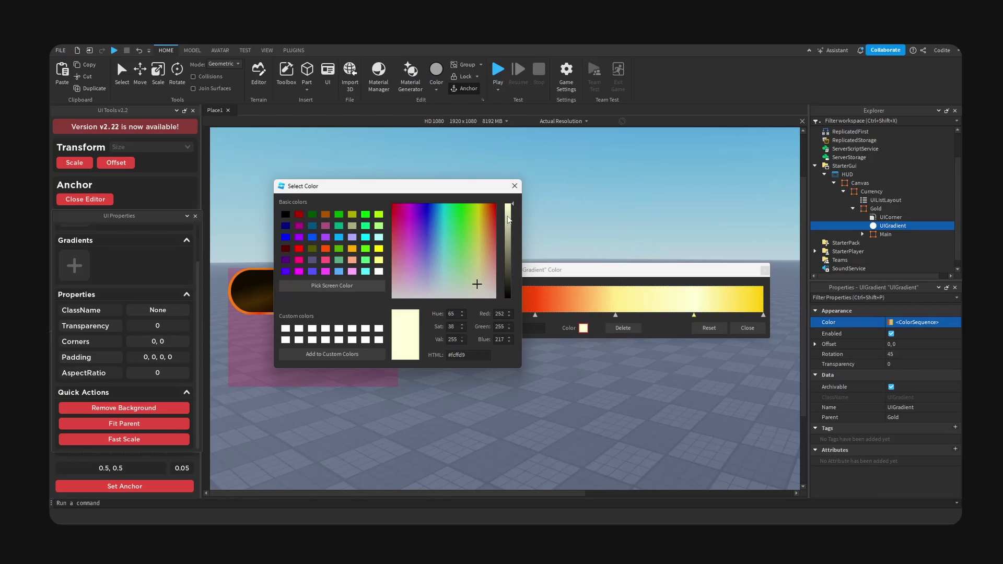
- Add a near-white stop late in the Gold gradient, readjust the intermediate stops and close the gradient editor
left_click(515, 186)
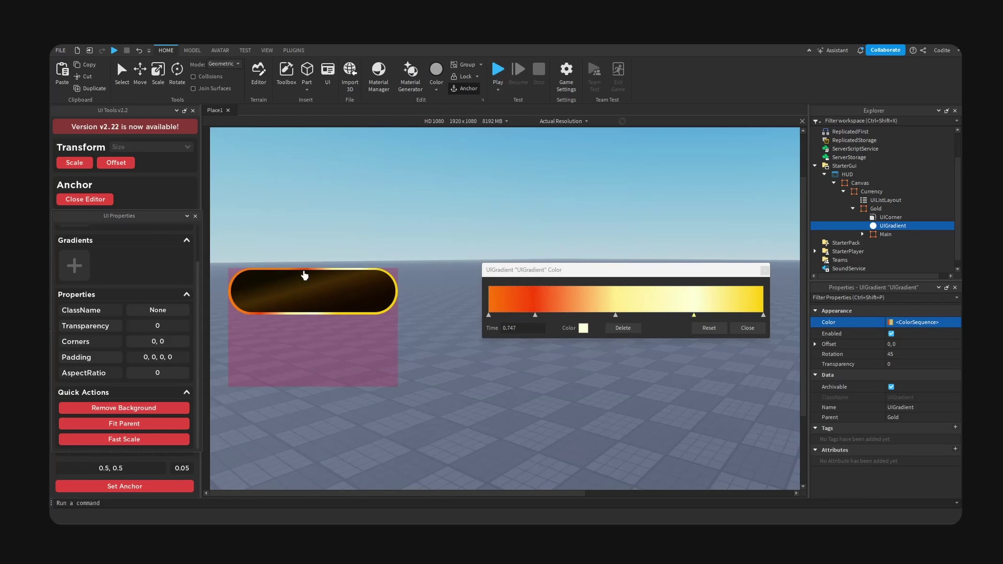
left_click_drag(697, 316, 733, 316)
left_click_drag(617, 315, 503, 316)
left_click(747, 328)
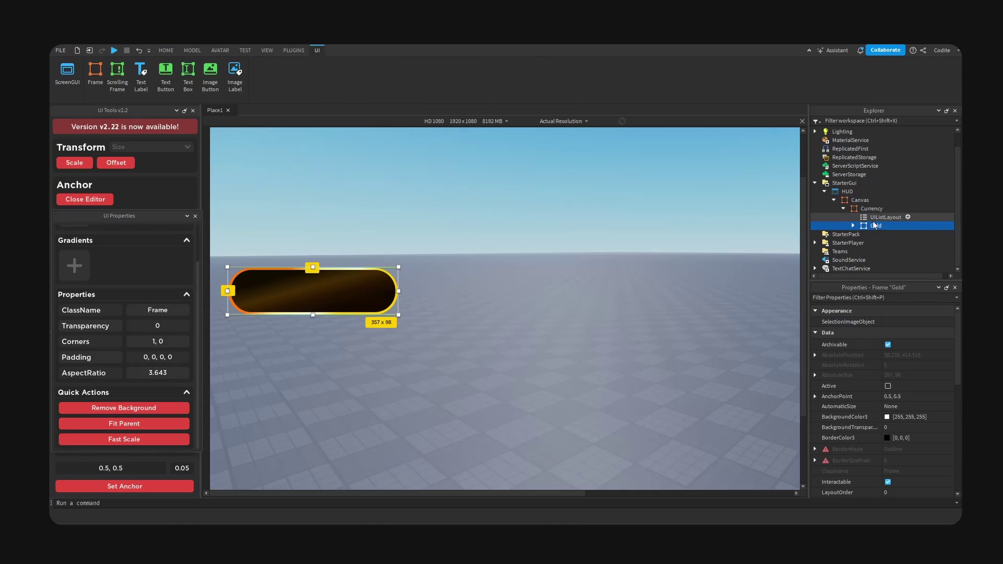
- Insert an ImageLabel named Icon into the Gold frame and centre it with anchor 0.5, 0.5
left_click(880, 216)
left_click(894, 226)
left_click(889, 227)
type("image")
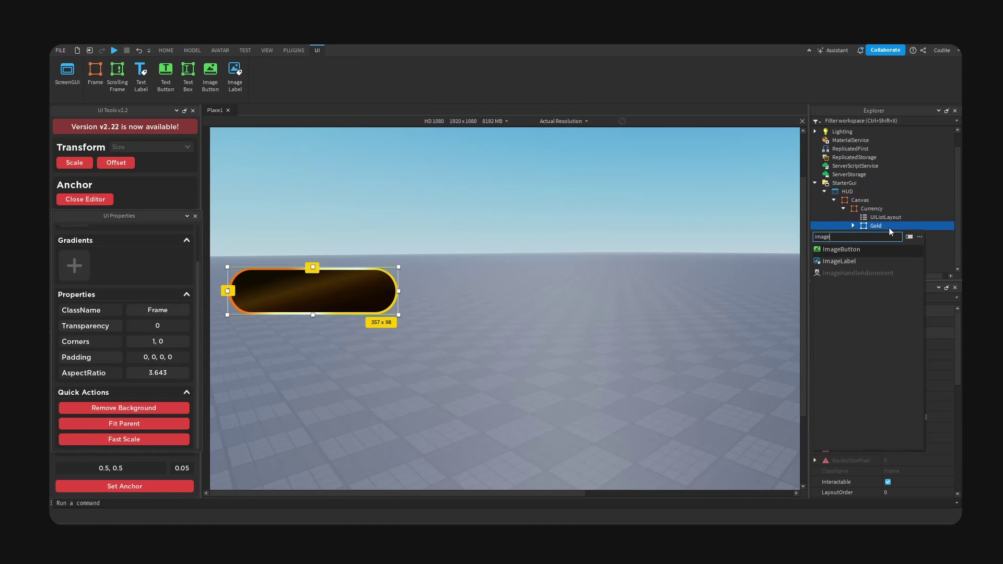
key("Return")
left_click(890, 261)
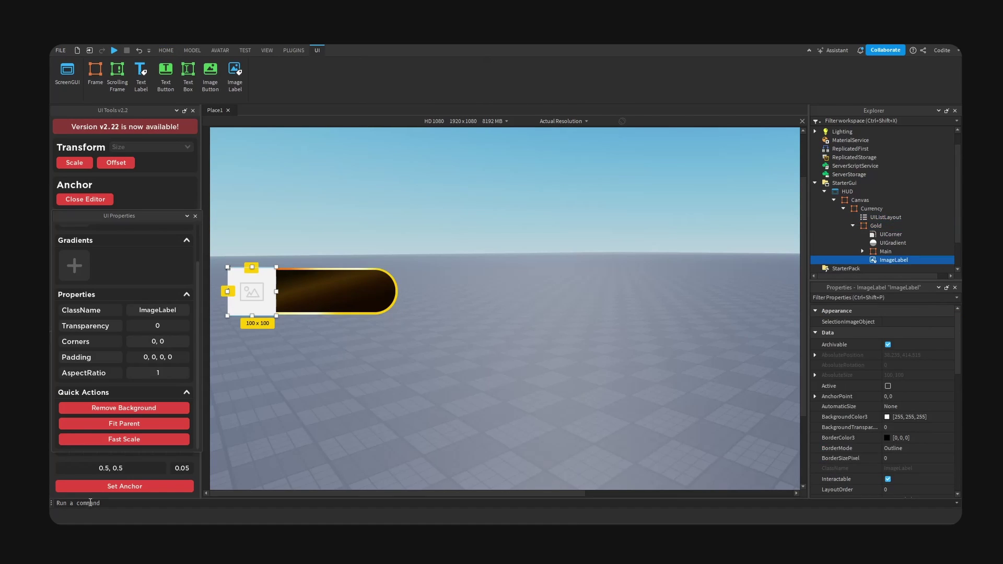
left_click(160, 485)
left_click(900, 261)
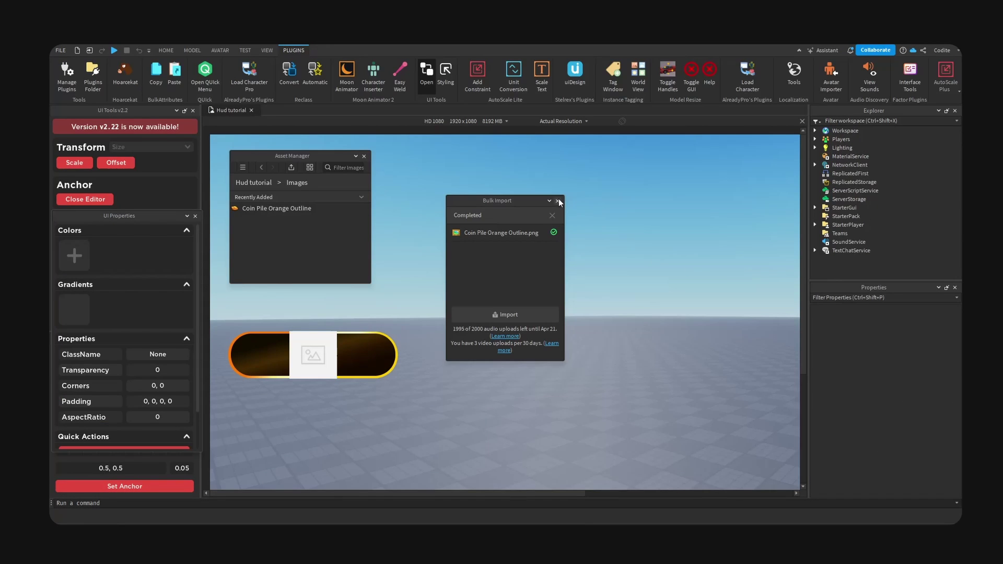
- Close the Bulk Import window and copy the asset ID of the Coin Pile Orange Outline image
left_click(558, 201)
left_click(273, 210)
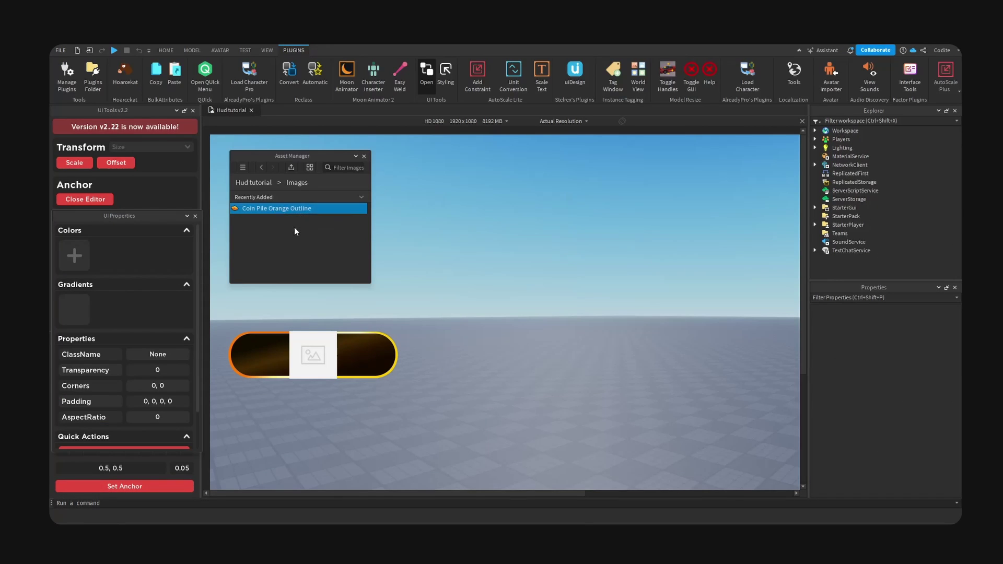
left_click_drag(348, 159, 335, 151)
- Set the Image property of the HUD's Icon label to the copied coin pile asset ID
left_click(850, 201)
left_click(815, 207)
left_click(824, 216)
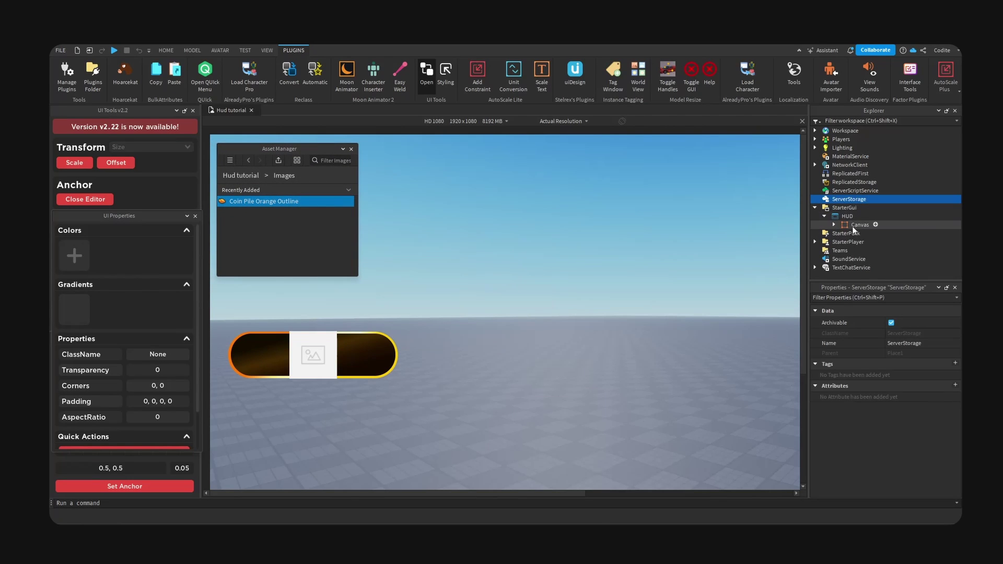
left_click(859, 225)
left_click(297, 357)
scroll(938, 428, "down", 4)
left_click(910, 459)
key("ctrl+v")
key("Return")
scroll(155, 454, "down", 2)
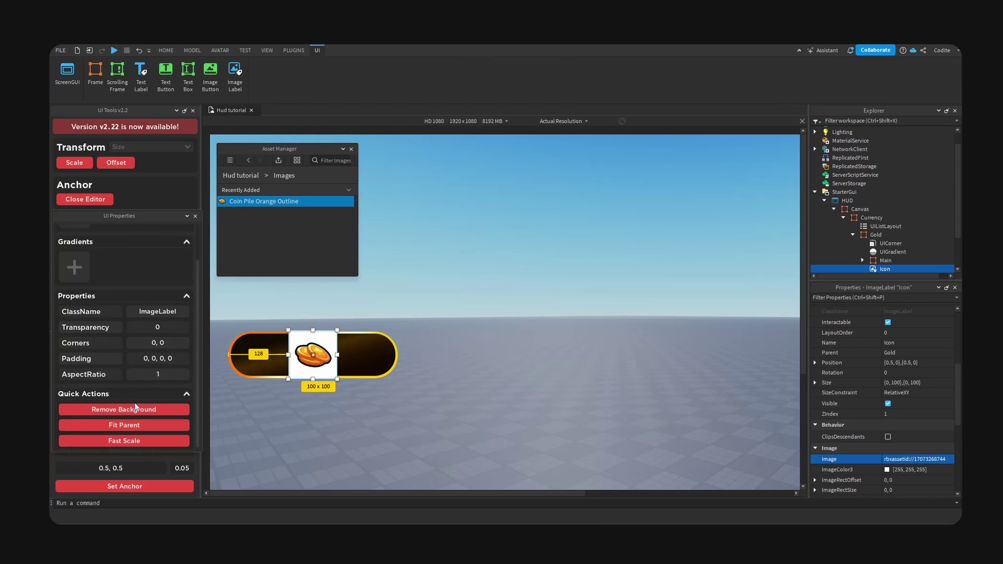
- Remove the Icon's background, convert it to scale units and move it to the left end of the Gold bar
left_click(124, 408)
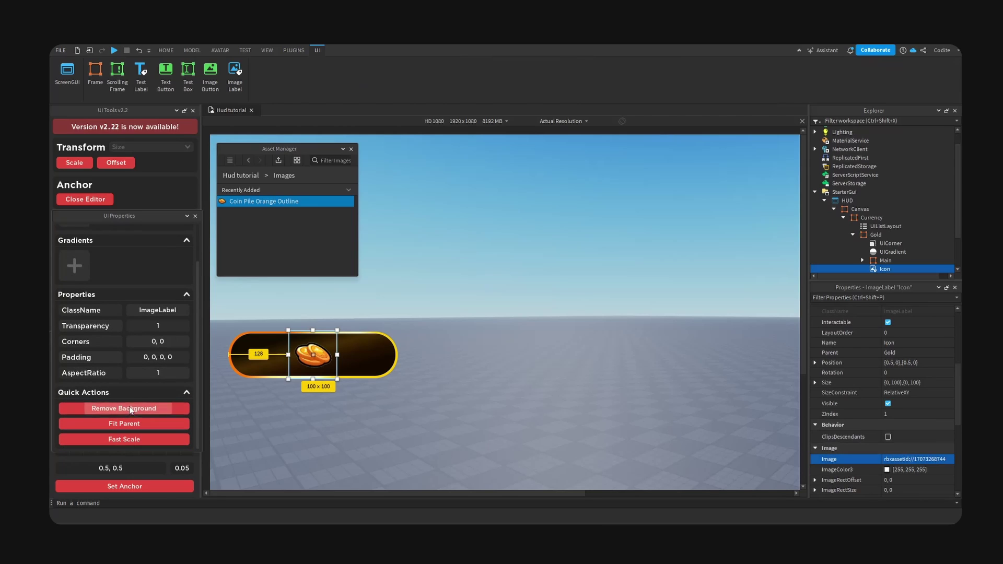
left_click(74, 163)
left_click_drag(314, 358, 263, 357)
- Move the Icon image label from the Gold frame into the Main frame
left_click(360, 337)
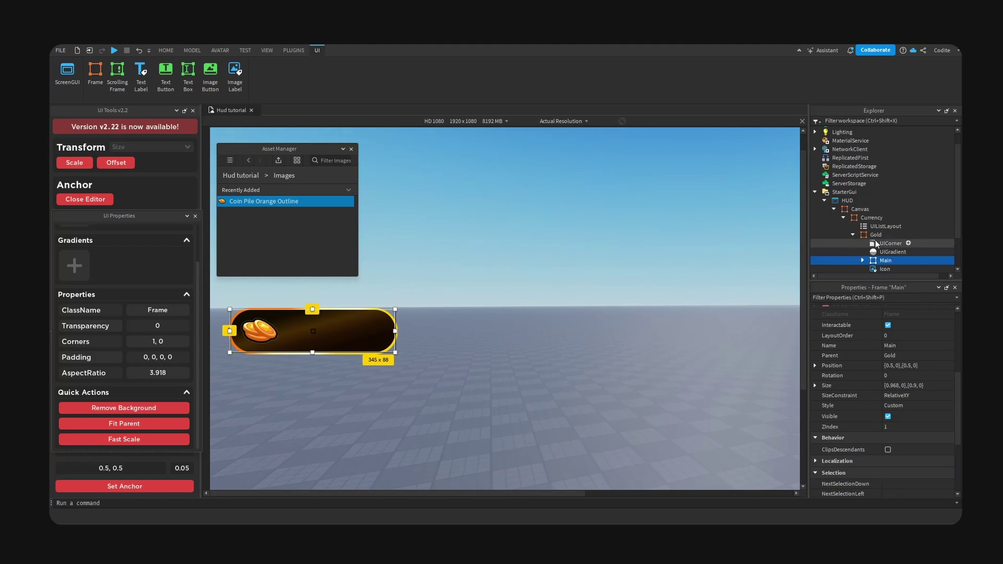
scroll(891, 243, "down", 2)
left_click(883, 227)
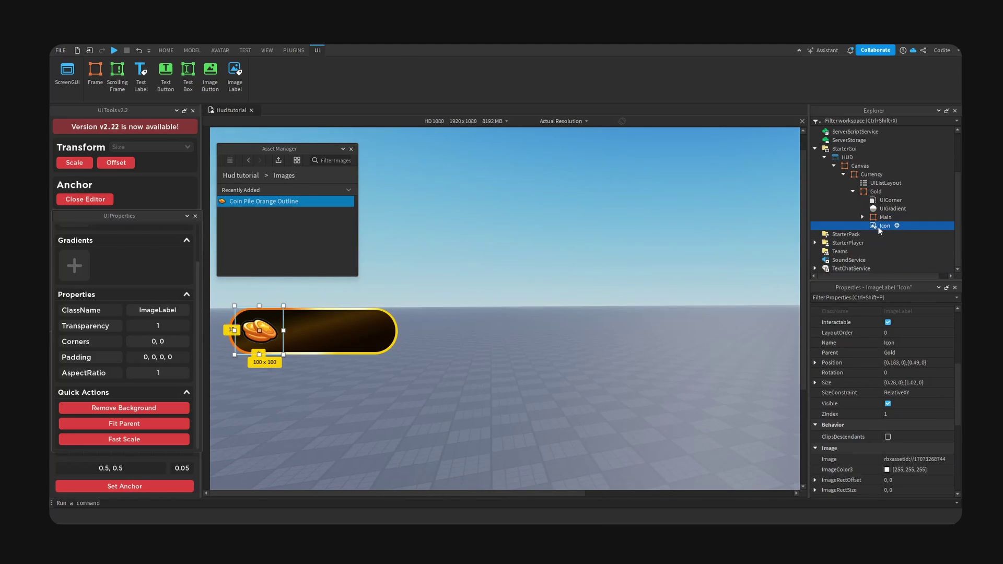
left_click_drag(882, 227, 886, 218)
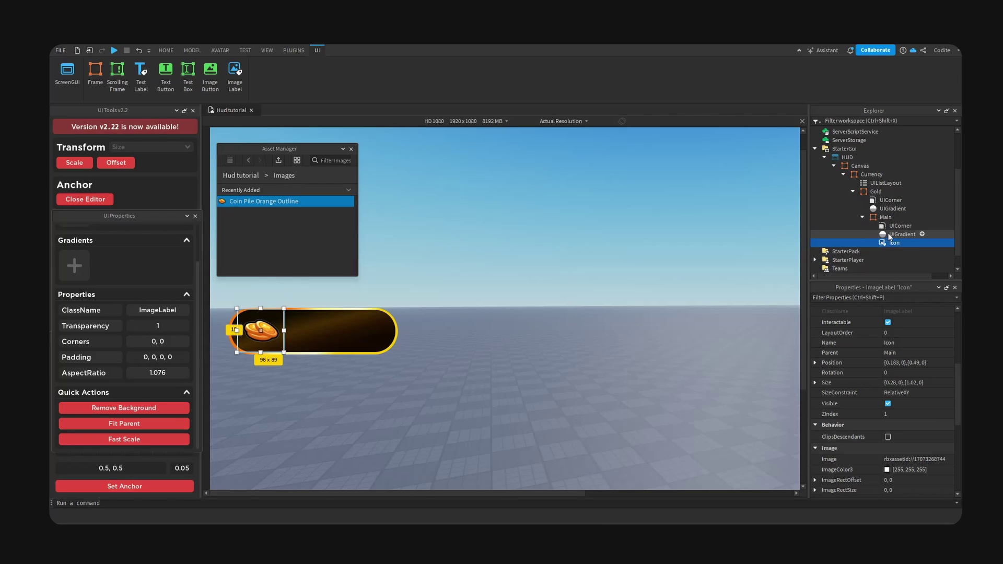
- Apply Fast Scale to the Icon so that it has an aspect ratio constraint
left_click(124, 439)
scroll(871, 224, "down", 1)
left_click(909, 235)
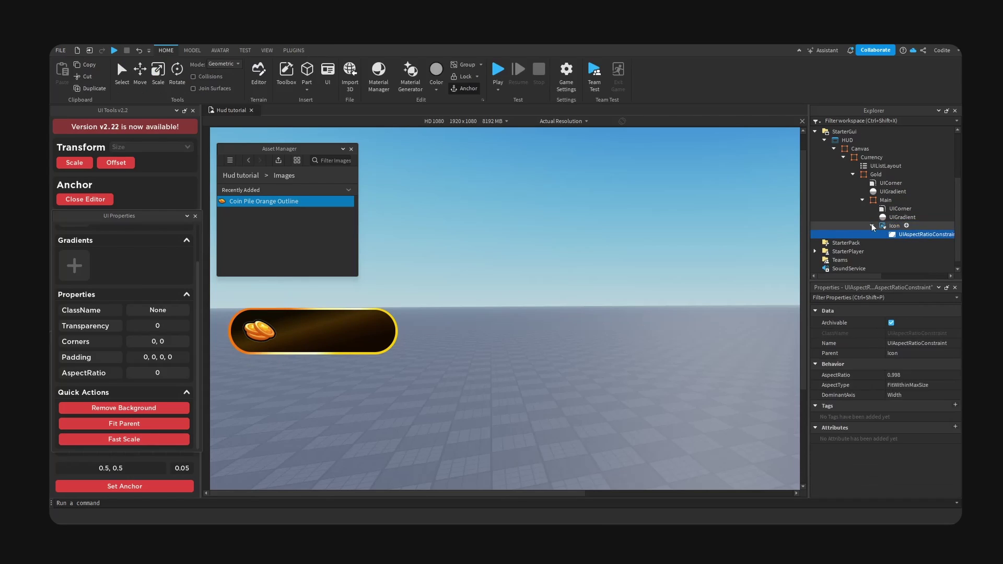
left_click(871, 225)
- Insert a TextLabel into the Main frame
left_click(882, 200)
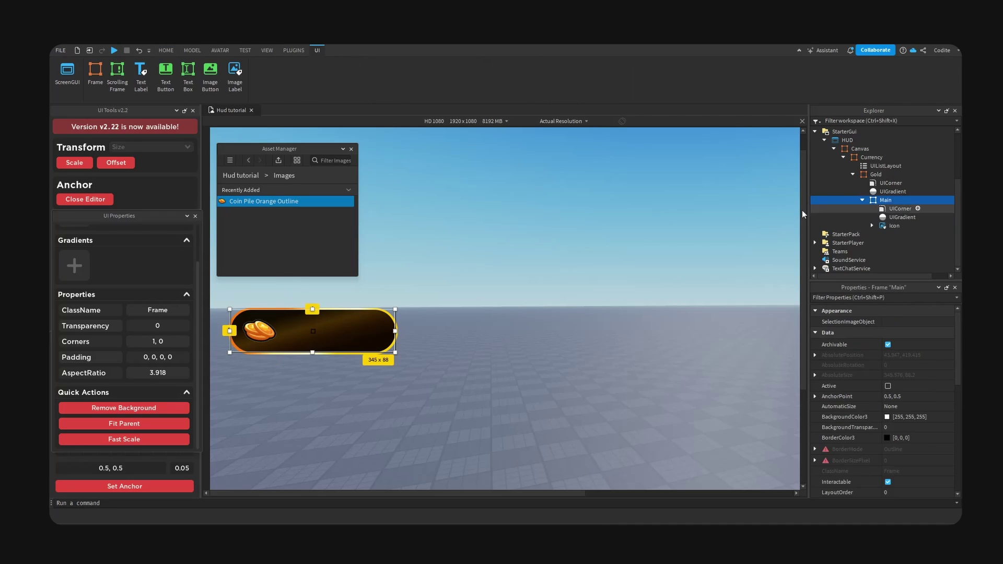
left_click(899, 200)
type("text")
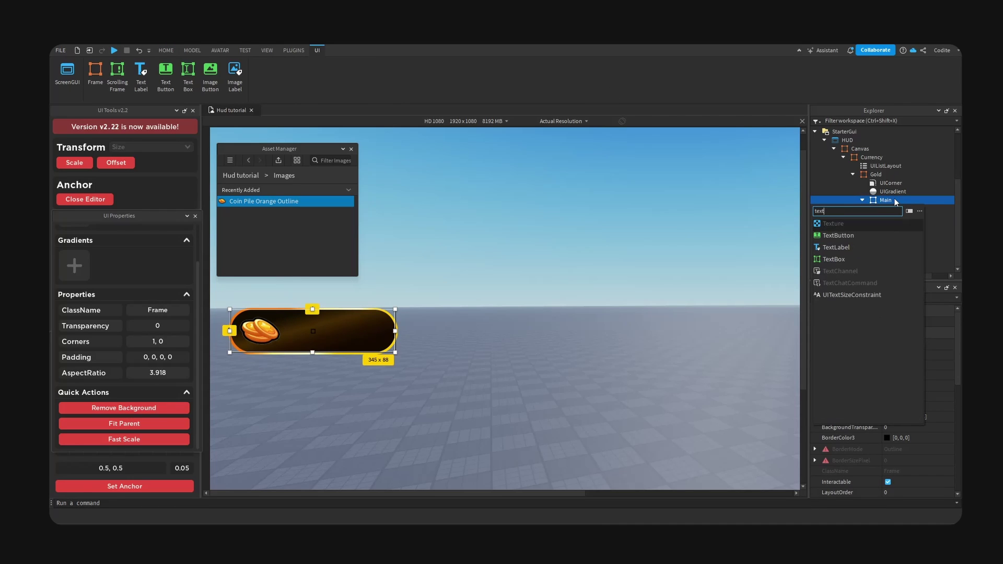
key("Down")
key("Down")
key("Return")
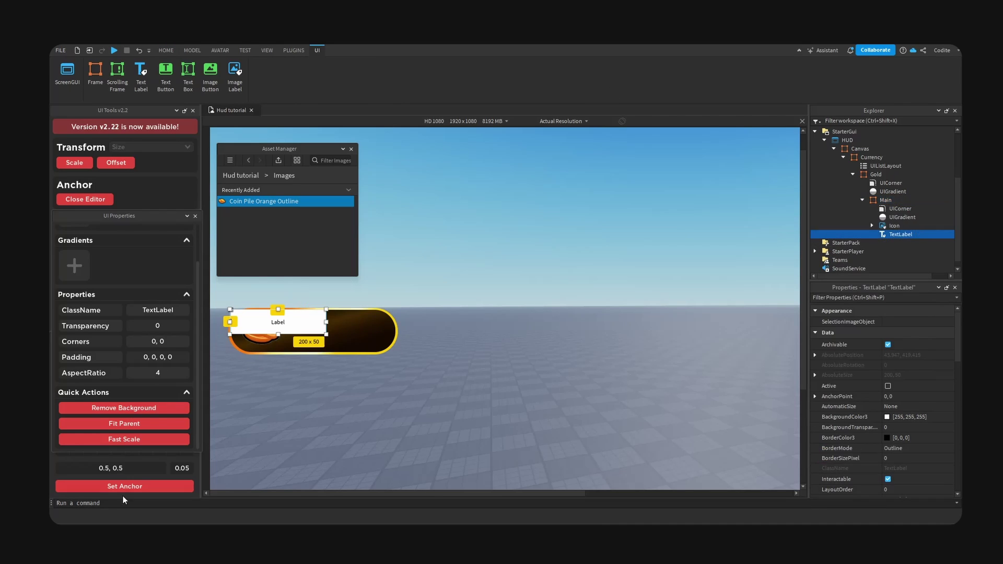
- Centre the text label in the Main frame with anchor 0.5, 0.5 and remove its background
left_click(123, 486)
scroll(853, 401, "down", 5)
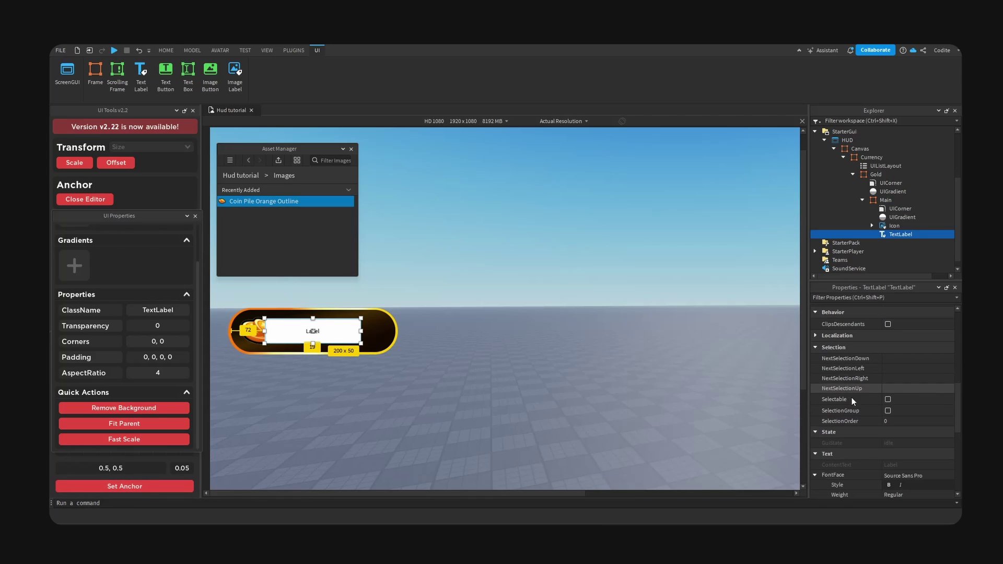
left_click(130, 407)
scroll(923, 436, "down", 4)
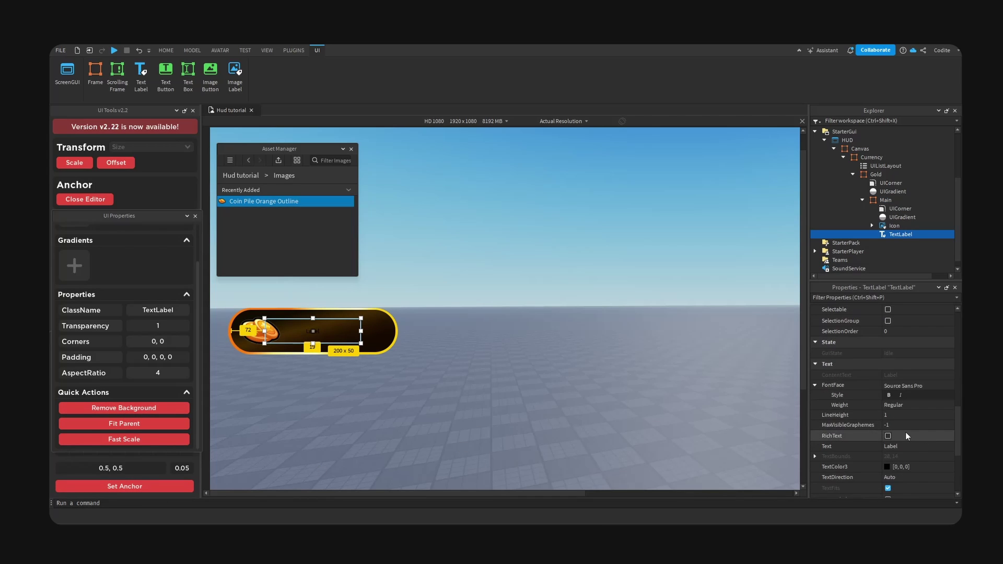
- Set the text label's text colour to white (255, 255, 255) and its font to Fredoka One
scroll(905, 433, "down", 3)
scroll(912, 400, "up", 2)
left_click(887, 437)
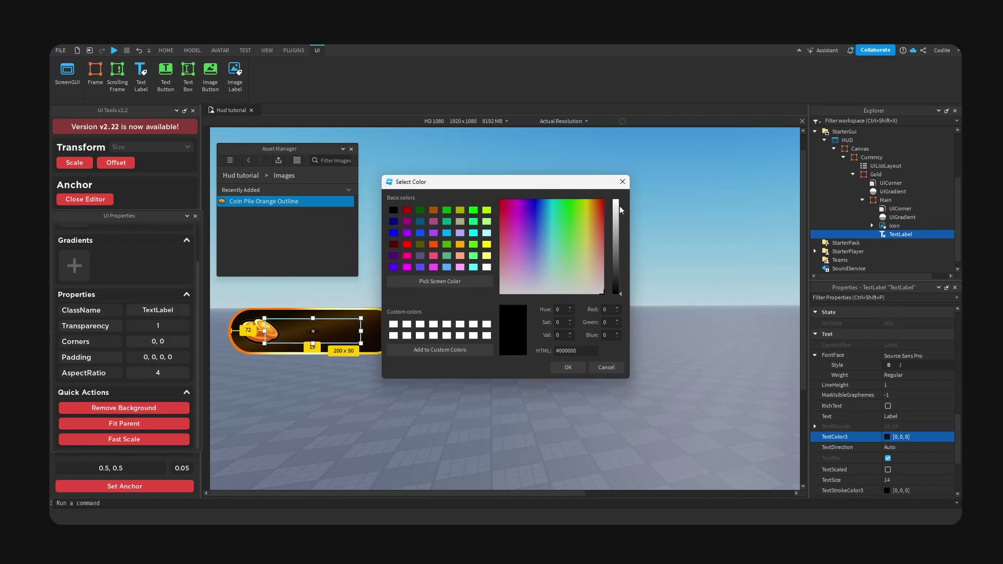
left_click_drag(615, 206, 621, 181)
left_click(567, 366)
left_click(929, 353)
left_click(930, 355)
left_click(918, 432)
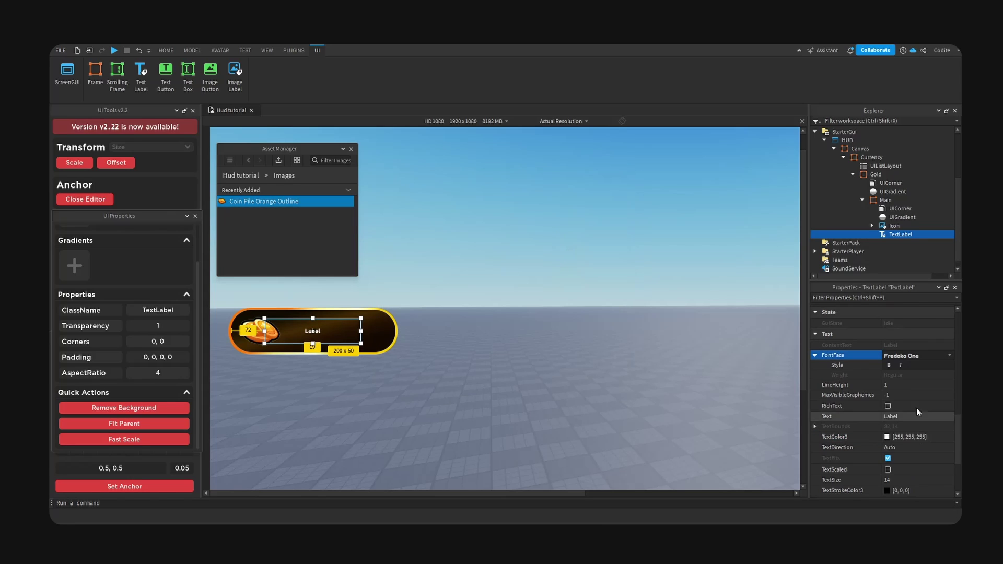
- Enable TextScaled and TextWrapped for the text label and set its horizontal text alignment to Left
scroll(905, 440, "down", 3)
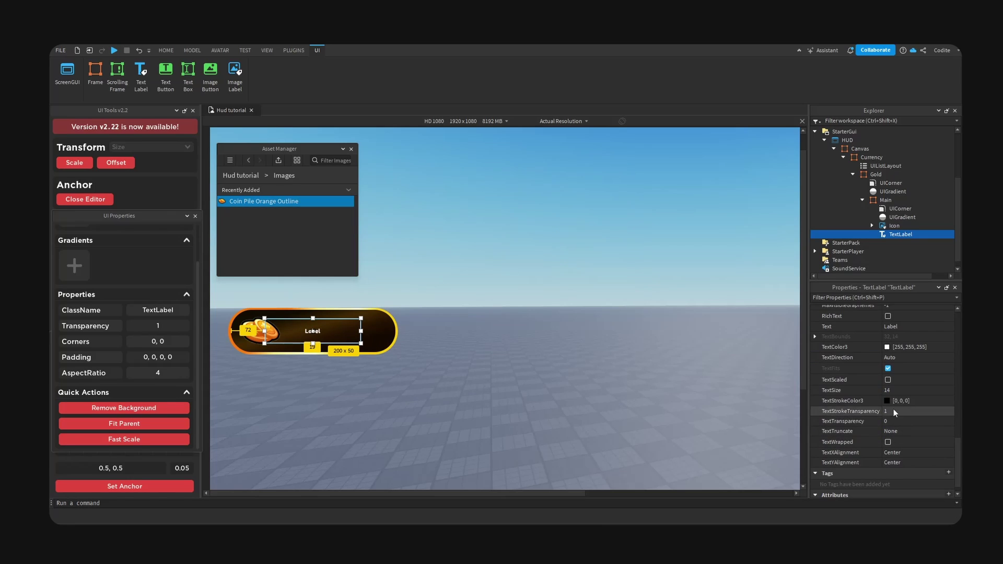
left_click(887, 380)
left_click(888, 442)
scroll(911, 441, "down", 1)
- Change the label's text to 50,000 and narrow the label to about 185 x 50
double_click(343, 332)
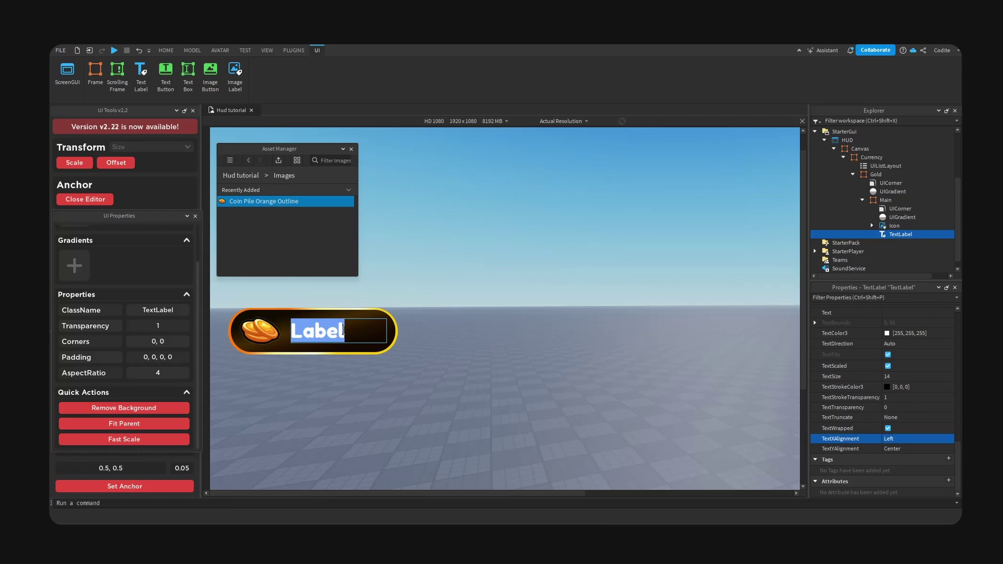
type("50,000")
key("Return")
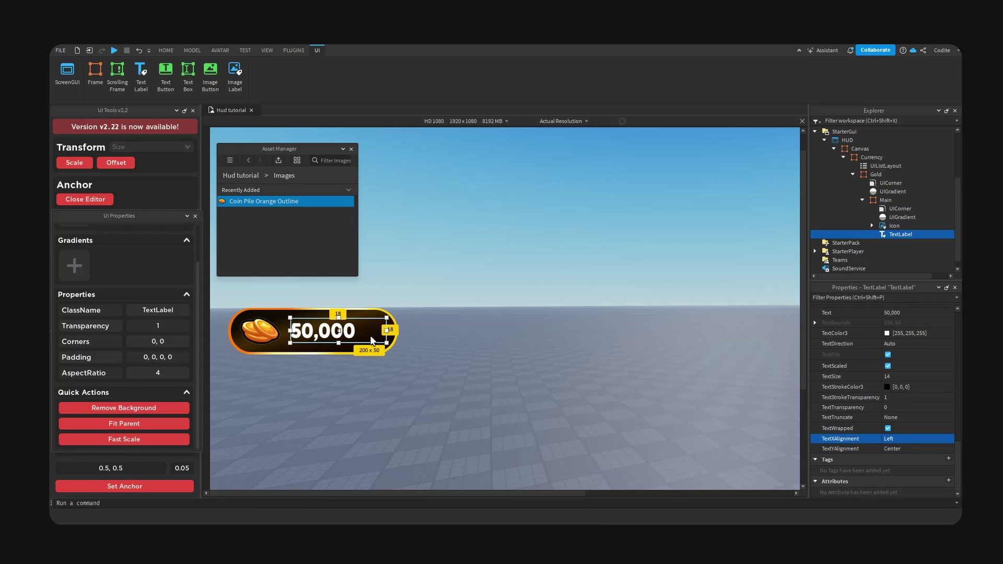
mouse_move(387, 331)
left_mouse_down()
mouse_move(399, 331)
mouse_move(380, 330)
left_mouse_up()
left_click_drag(350, 329, 350, 329)
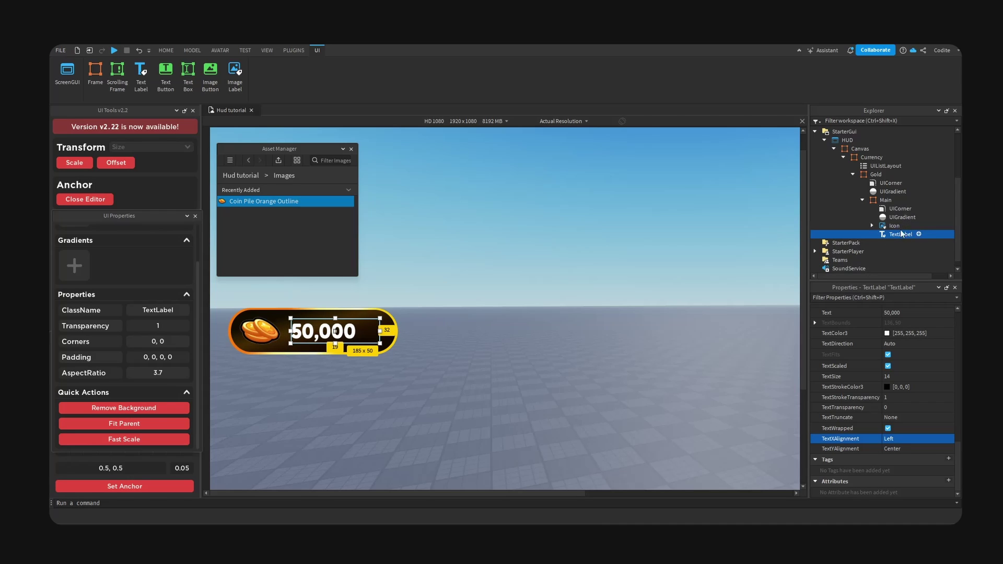
- Copy the Gold frame's UIGradient into the text label and nudge the label slightly to the right
left_click(889, 191)
key("ctrl+c")
left_click(898, 233)
key("ctrl+shift+v")
left_click(358, 330)
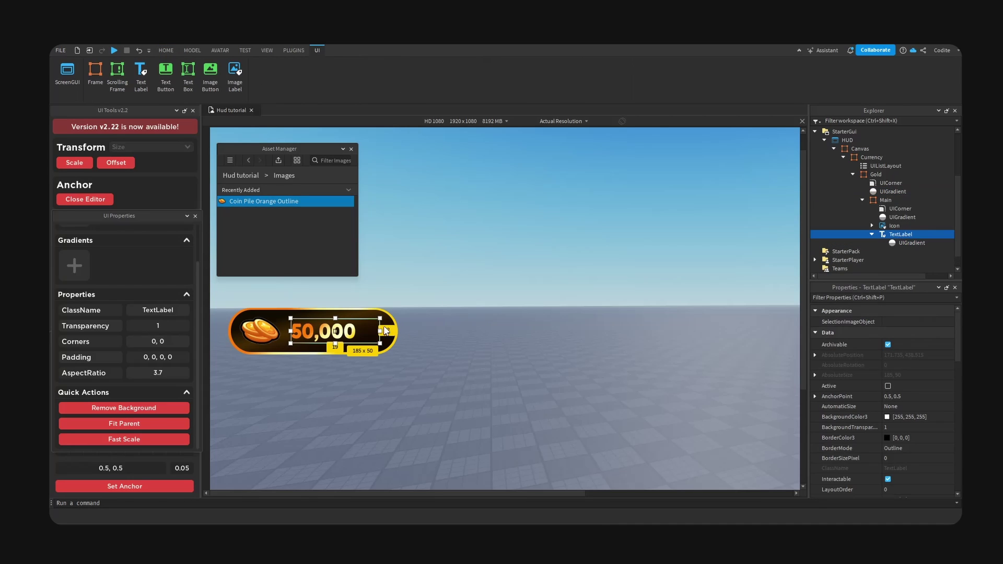
left_click(409, 310)
right_click_drag(426, 306, 367, 312)
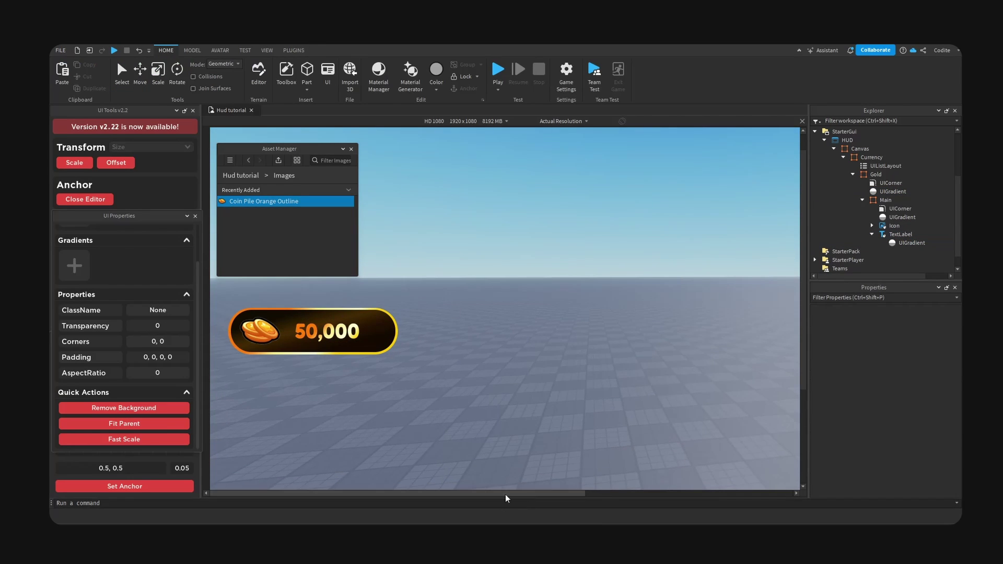
- Rearrange the intermediate stops of the text label's gradient, moving the near-white stop toward the middle
left_click(889, 243)
left_click(930, 322)
left_click(954, 322)
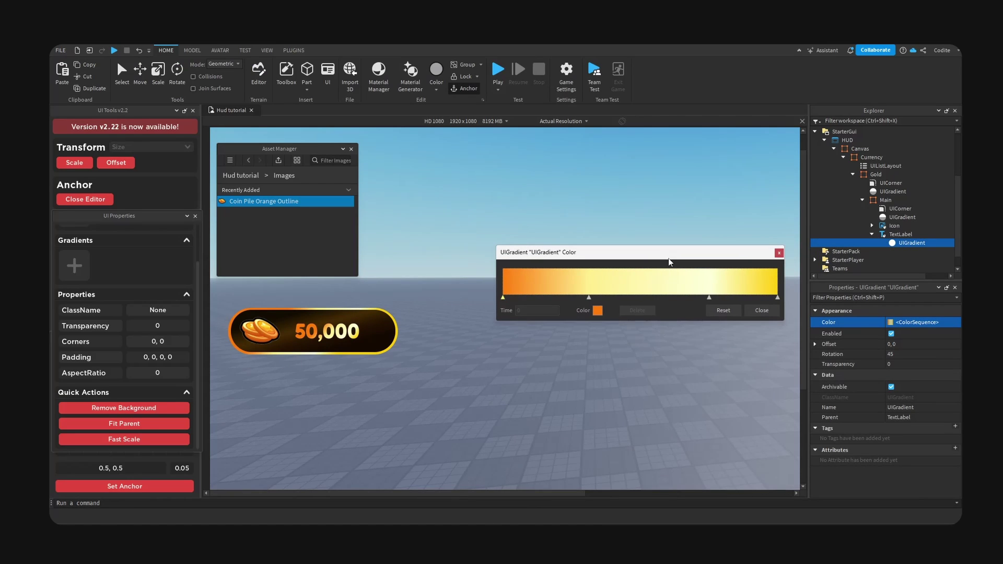
left_click_drag(590, 299, 557, 298)
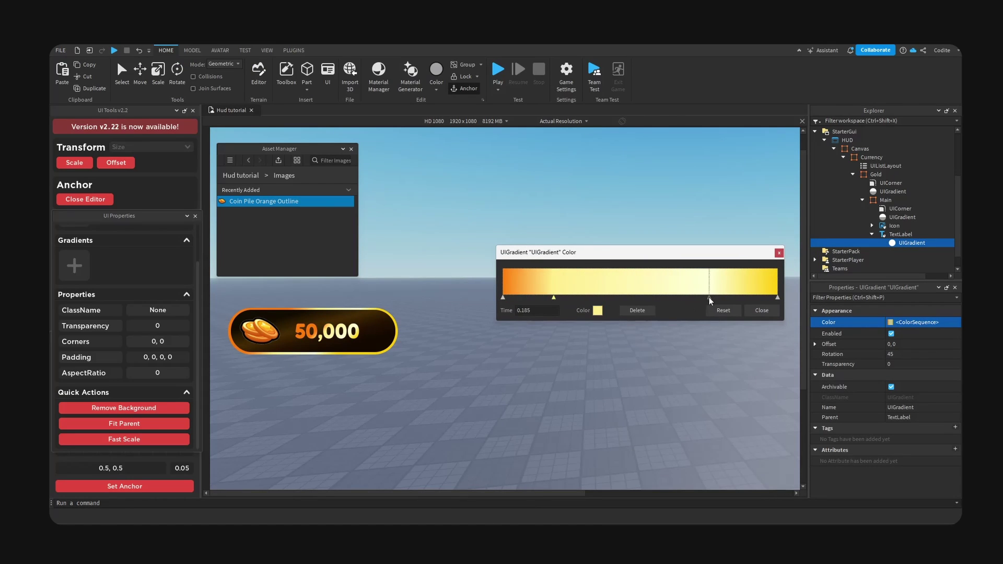
left_click_drag(710, 296, 641, 296)
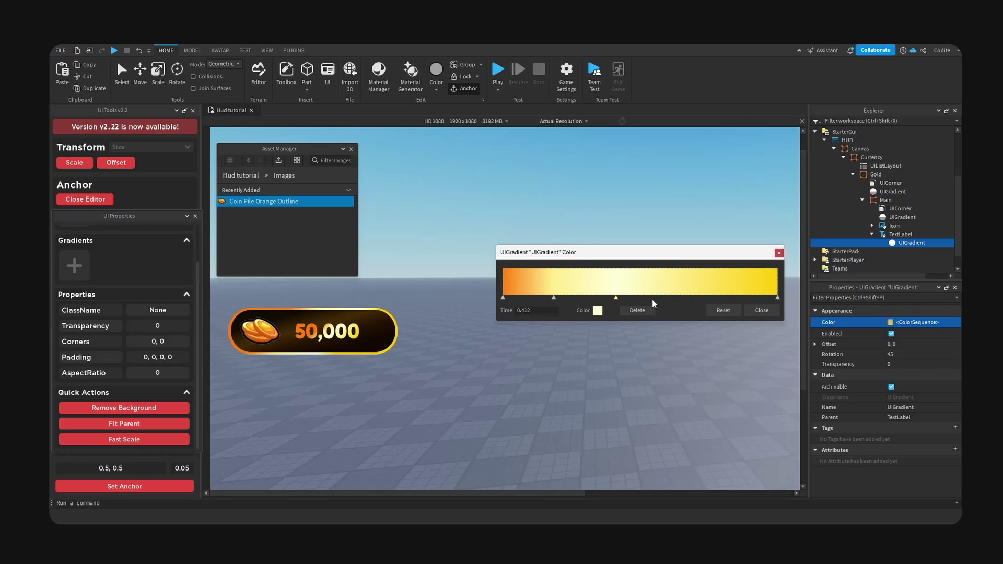
mouse_move(617, 297)
left_mouse_down()
mouse_move(577, 297)
mouse_move(635, 299)
left_mouse_up()
left_click_drag(555, 298, 589, 301)
- Recolour the first stop of the text label's gradient to golden orange (#ffac06) and close the gradient editor
left_click(504, 297)
left_click(598, 310)
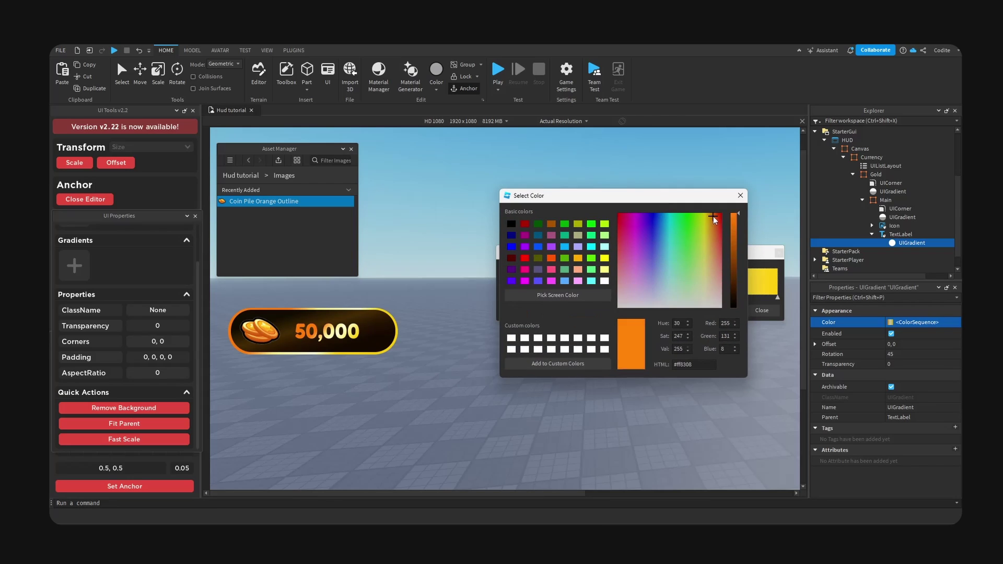
left_click_drag(714, 216, 710, 215)
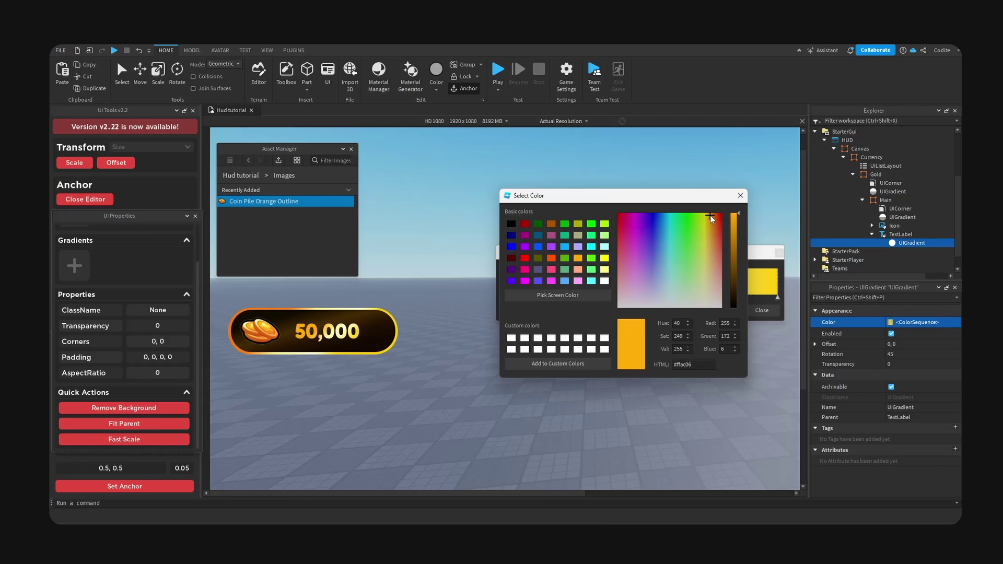
left_click(745, 196)
left_click(769, 311)
right_click_drag(636, 313, 637, 313)
left_click(904, 234)
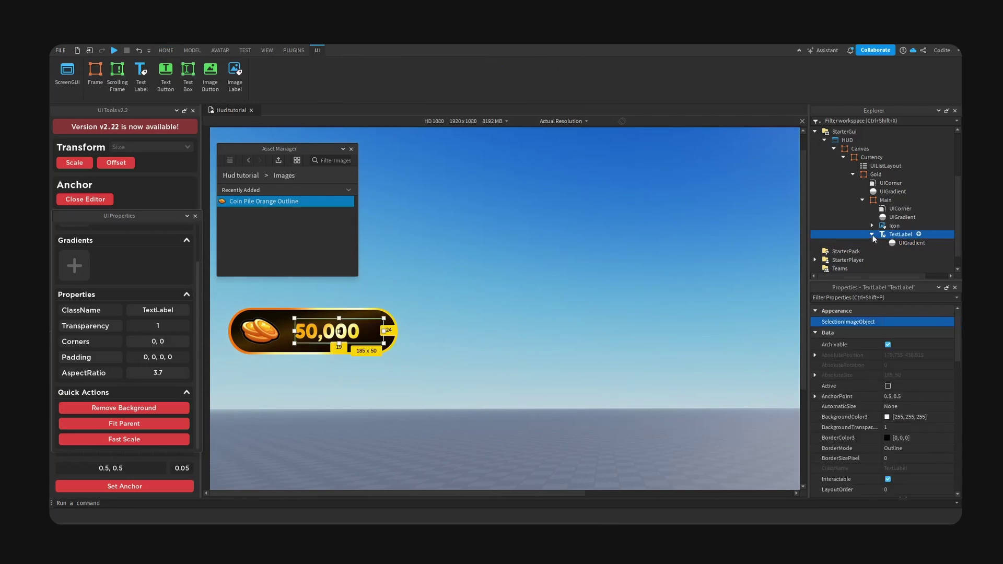
- Add a UIStroke to the 50,000 text label and set its thickness to 2
left_click(919, 234)
type("str")
left_click(889, 270)
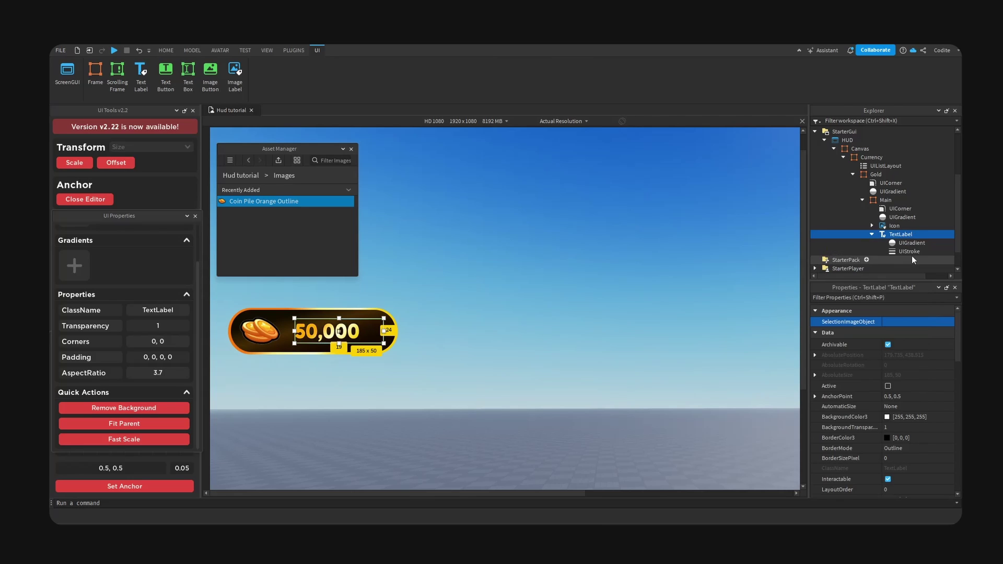
left_click(925, 352)
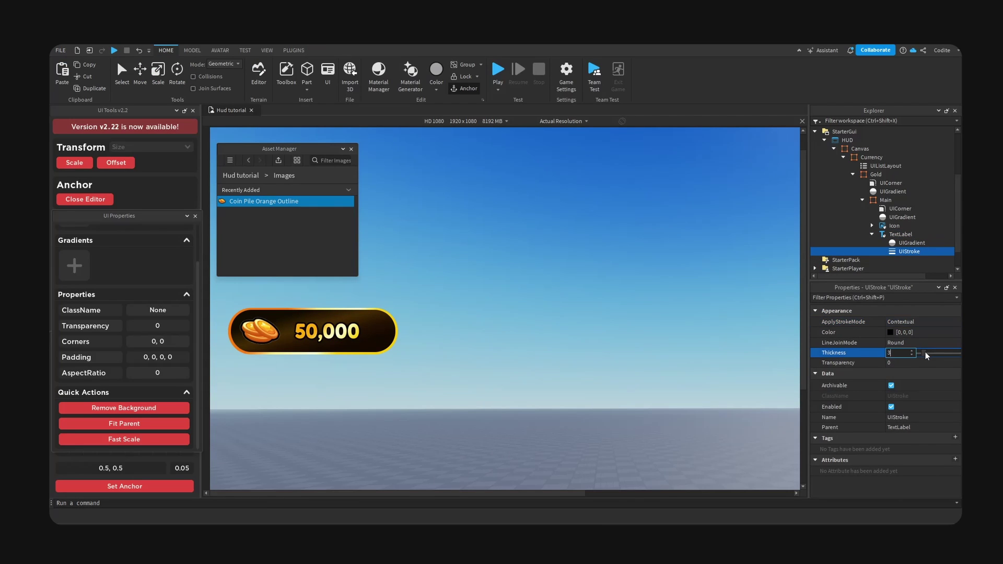
type("2")
key("Return")
right_click_drag(562, 294, 563, 293)
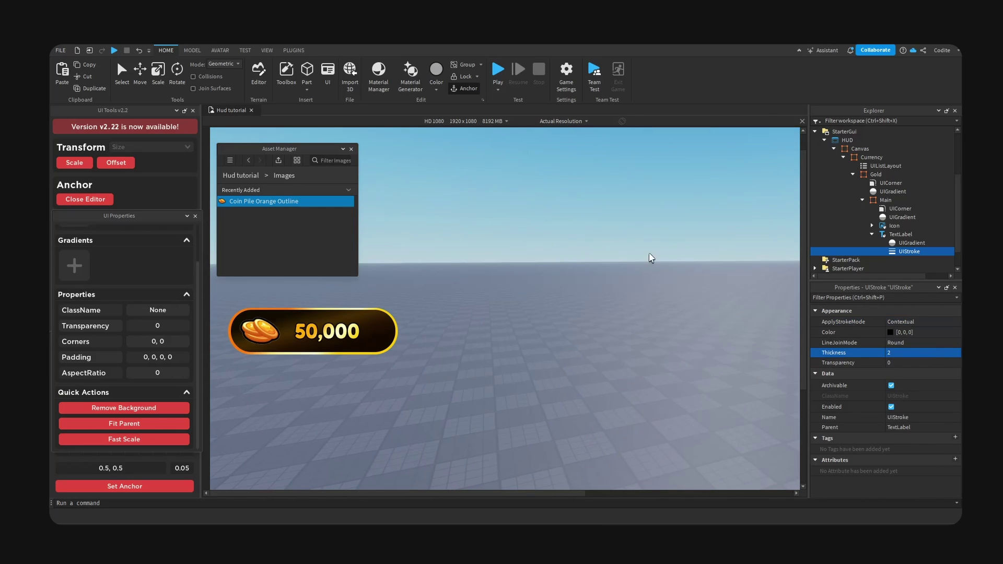
- Insert a new Frame as a direct child of the Gold frame, alongside Main
left_click(873, 234)
left_click(859, 200)
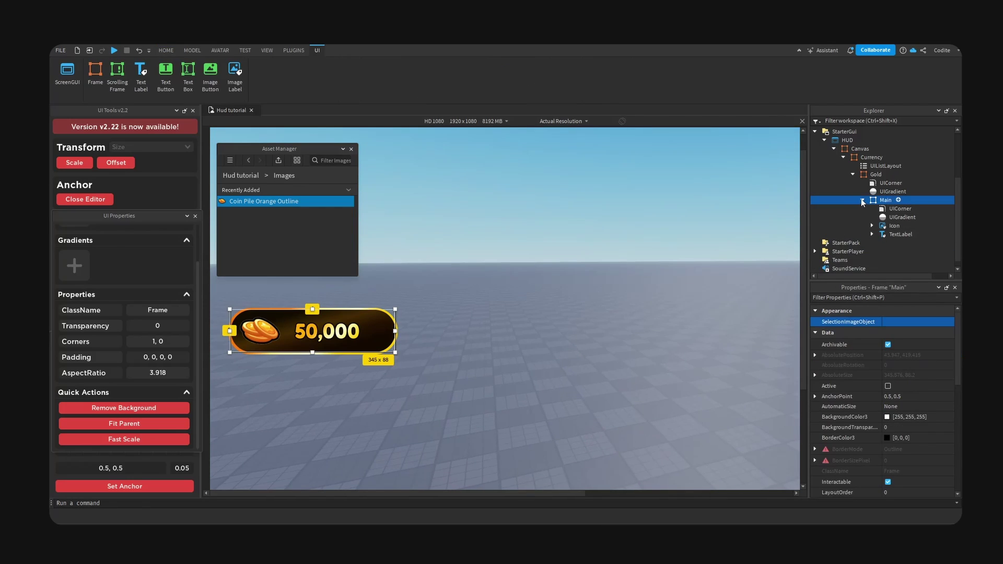
left_click(862, 201)
left_click(879, 200)
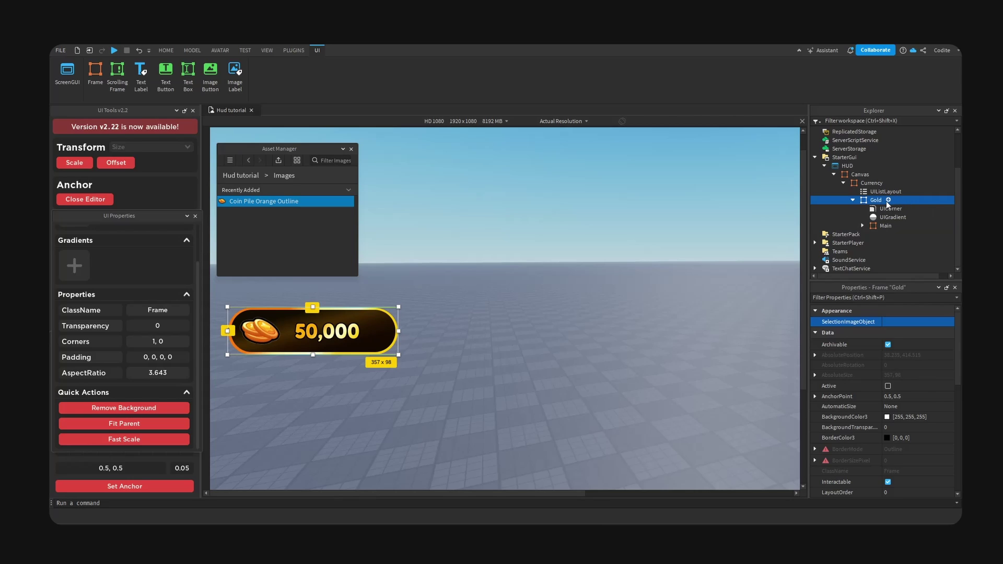
left_click(888, 200)
left_click(891, 225)
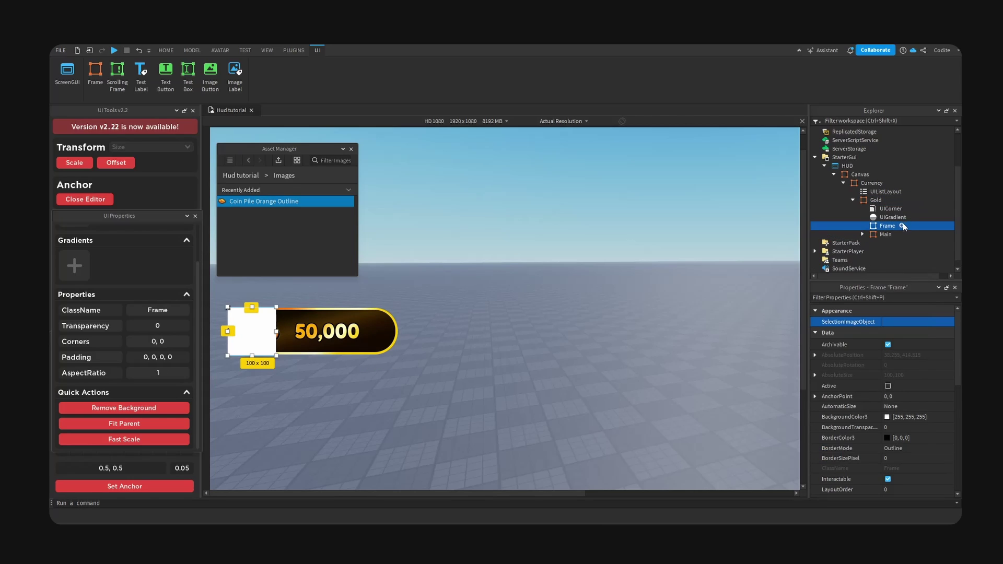
- Round the new frame into a circle by adding a UICorner with CornerRadius scale 1 and offset 0
left_click(902, 226)
type("corner")
key("Return")
left_click(862, 226)
left_click(816, 322)
left_click(895, 332)
type("1")
left_click(914, 343)
type("0")
key("Return")
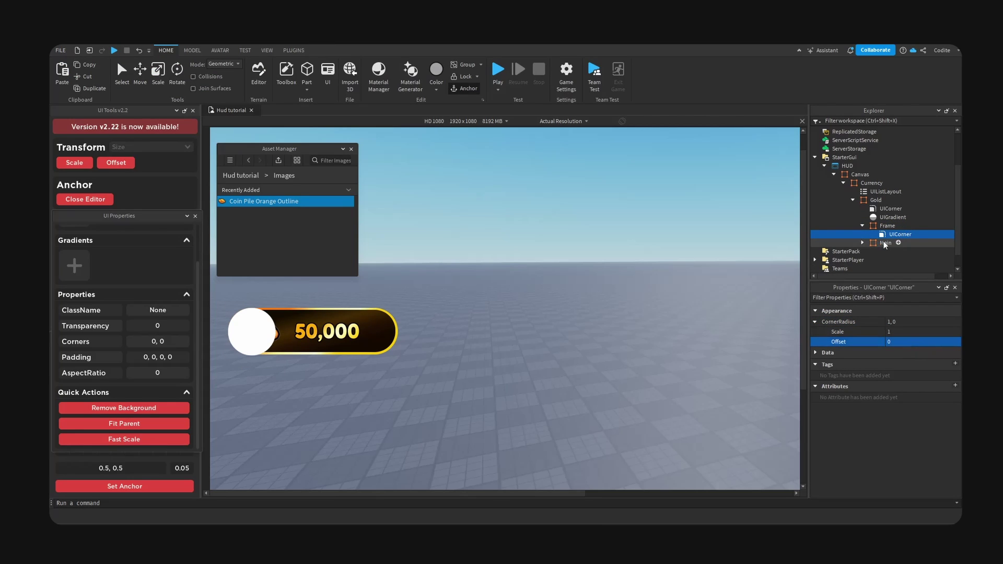
- Centre the circle frame with the 0.5, 0.5 anchor, shrink it to about 57 x 57 and place it on the Gold bar's right end
left_click(887, 225)
left_click(862, 225)
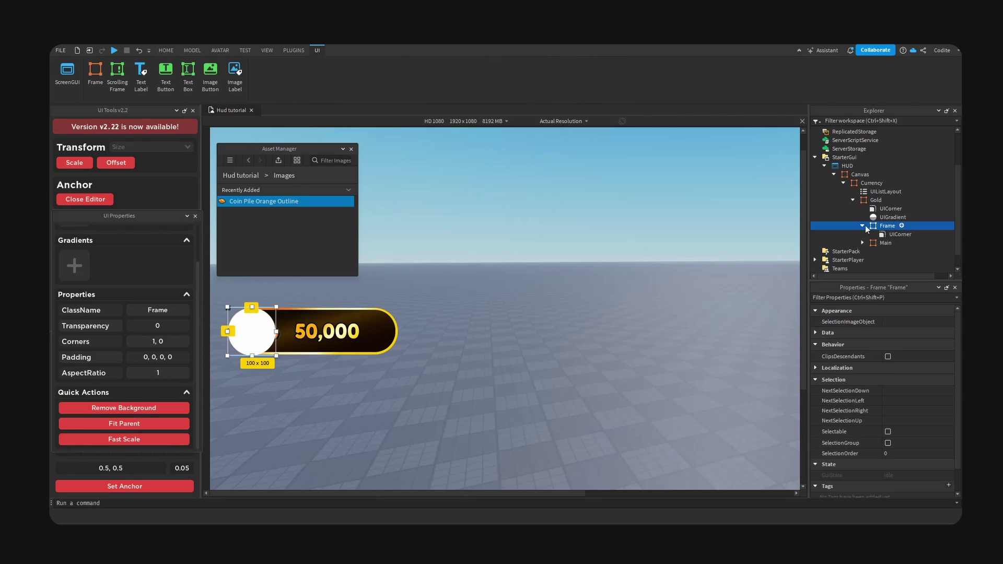
left_click(125, 486)
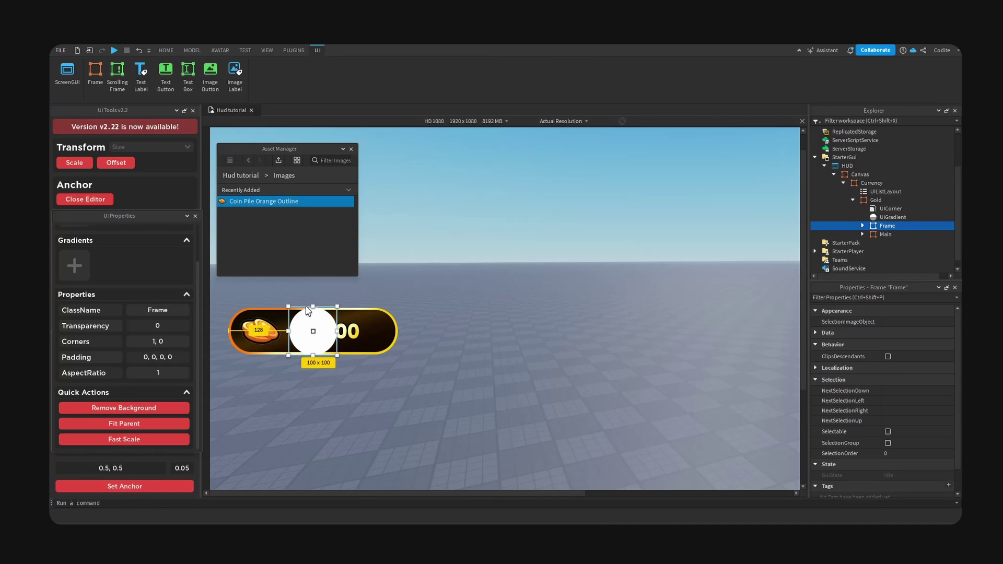
left_click_drag(338, 305, 319, 326)
left_click_drag(307, 339, 400, 328)
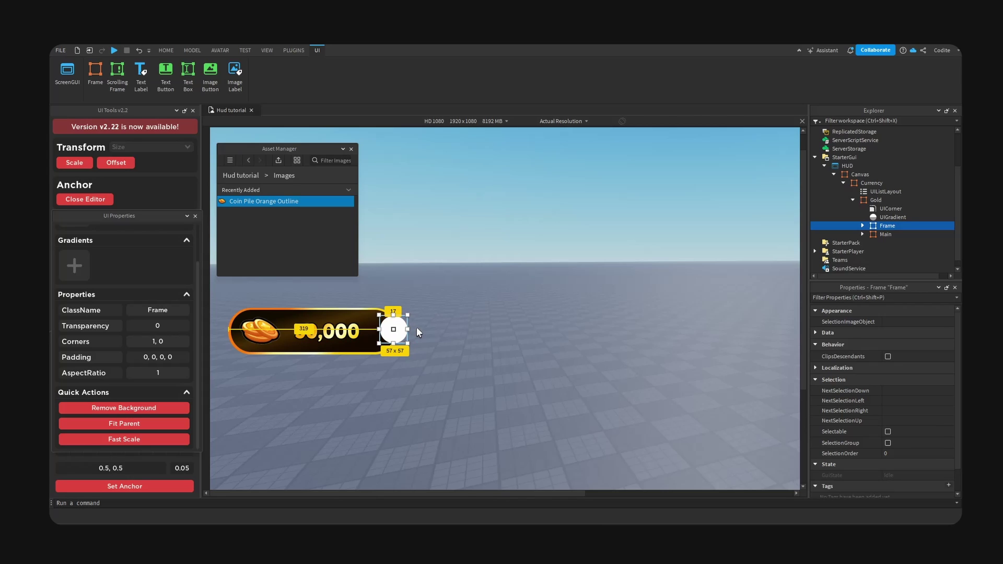
- Narrow the 50,000 text label so it ends before the white circle, and reselect the circle frame
left_click(388, 334)
left_click_drag(387, 331, 351, 332)
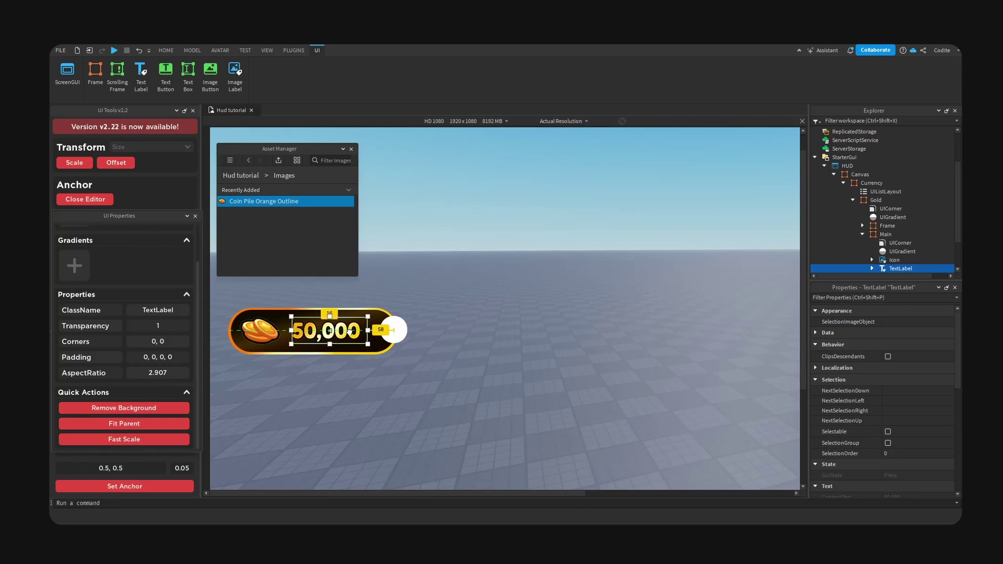
left_click(396, 331)
left_click(863, 235)
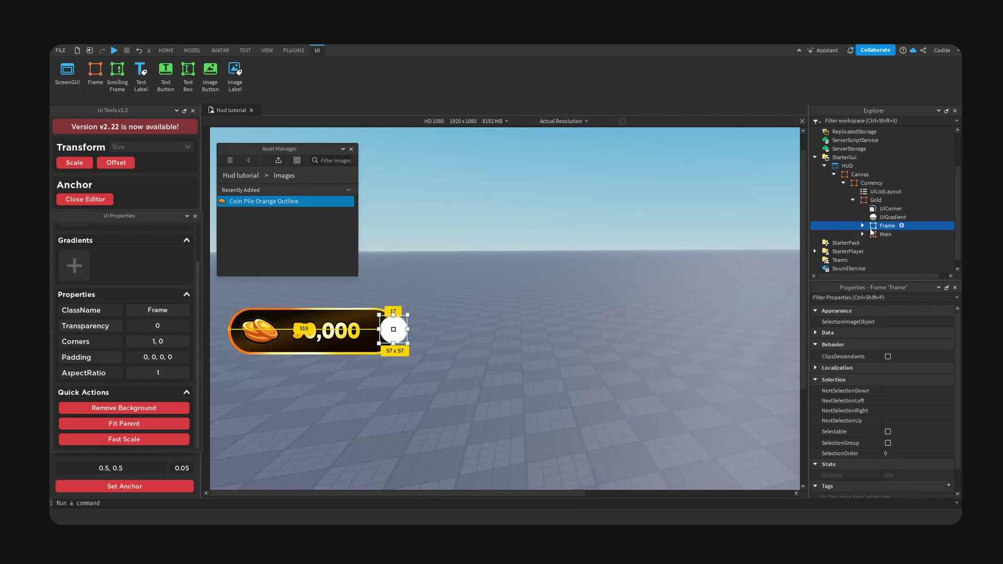
- Paste a copy of the circle frame inside itself and centre the copy with the 0.5, 0.5 anchor
key("ctrl+c")
key("ctrl+shift+v")
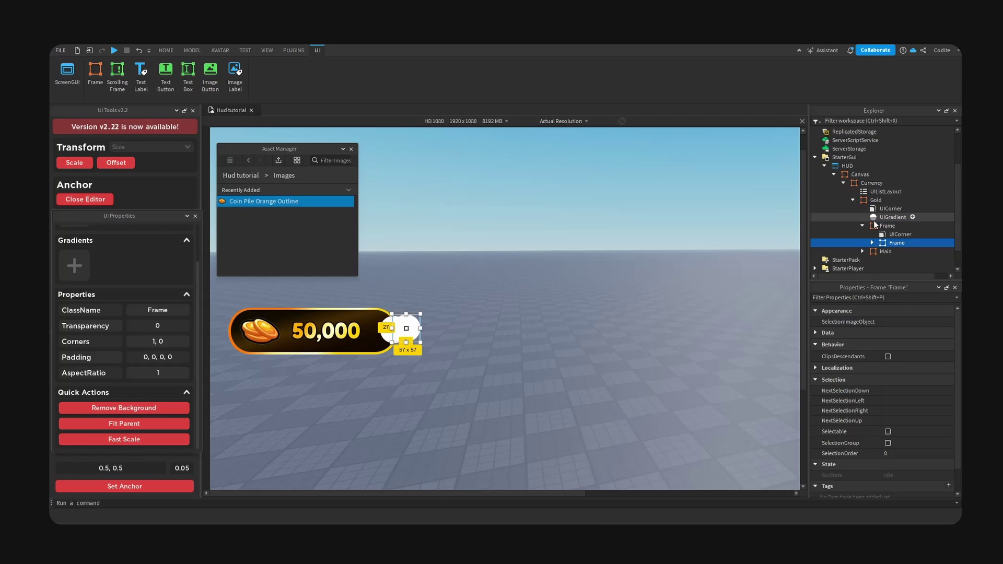
left_click(151, 487)
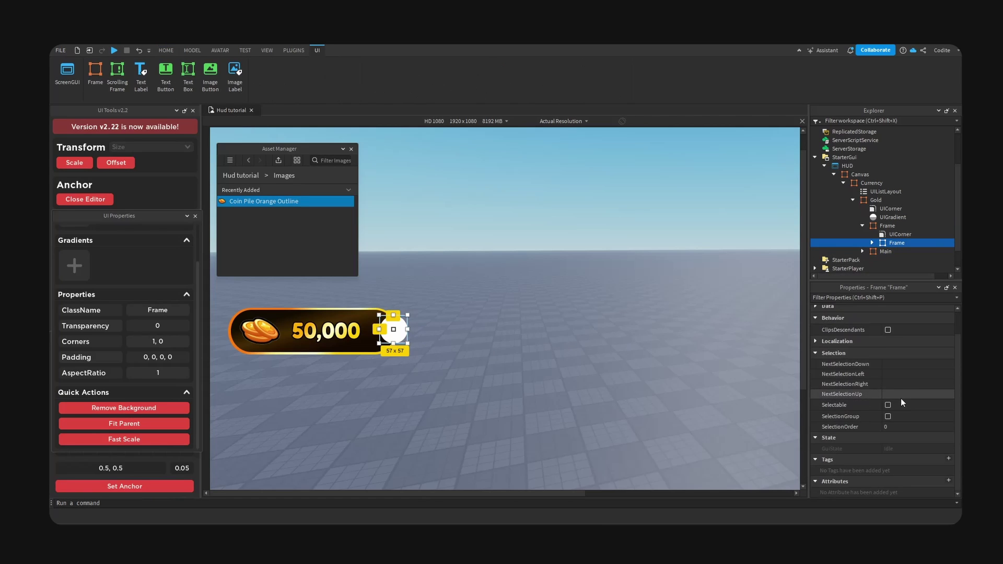
- Set the inner circle frame's BackgroundColor3 to black
left_click(815, 333)
left_click(890, 417)
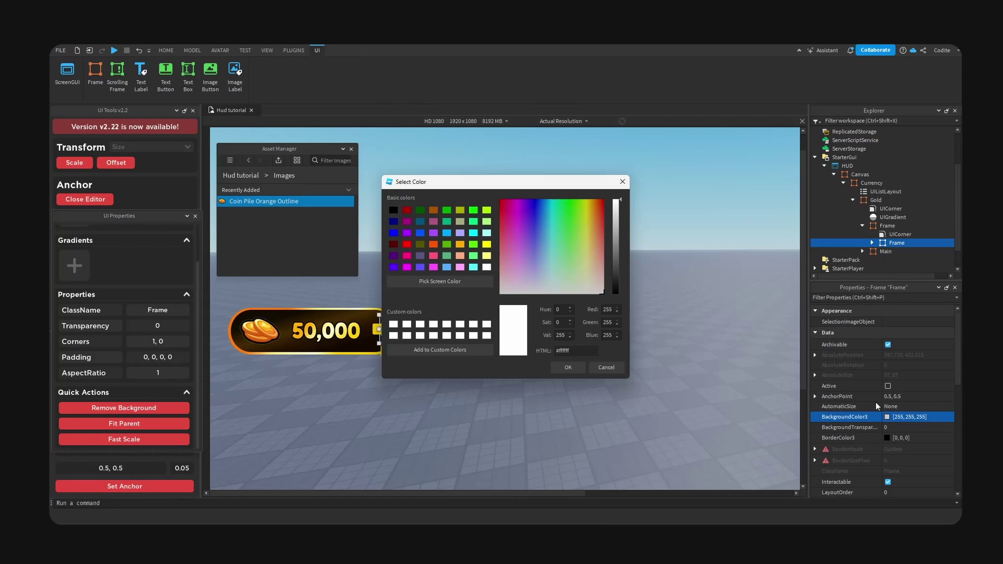
left_click_drag(585, 187, 669, 189)
left_click(477, 212)
left_click(652, 369)
- Shrink the black inner circle to about 49 x 49 so the white circle forms a ring around it
left_click_drag(408, 315, 407, 316)
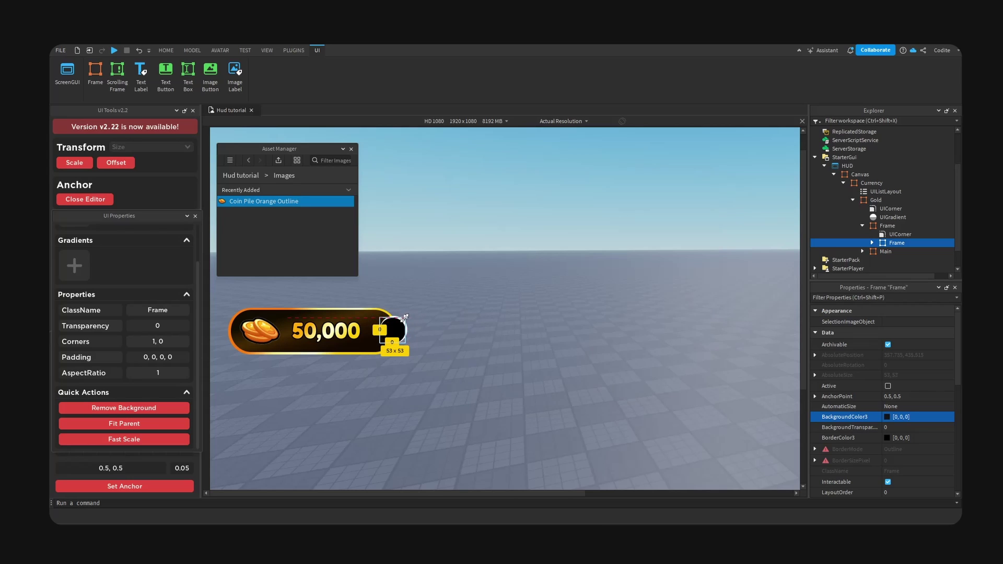
left_click(455, 402)
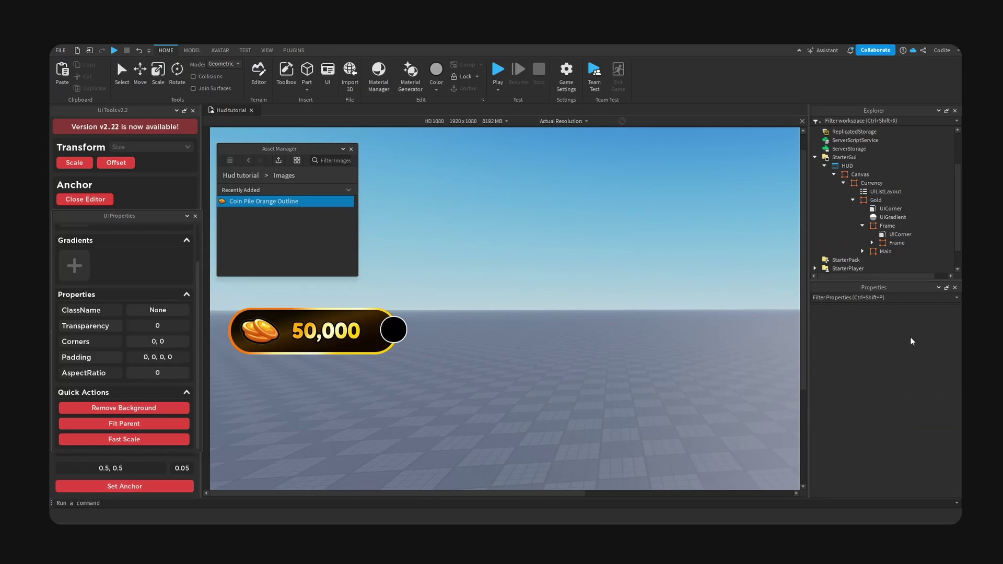
left_click(886, 245)
left_click(391, 331)
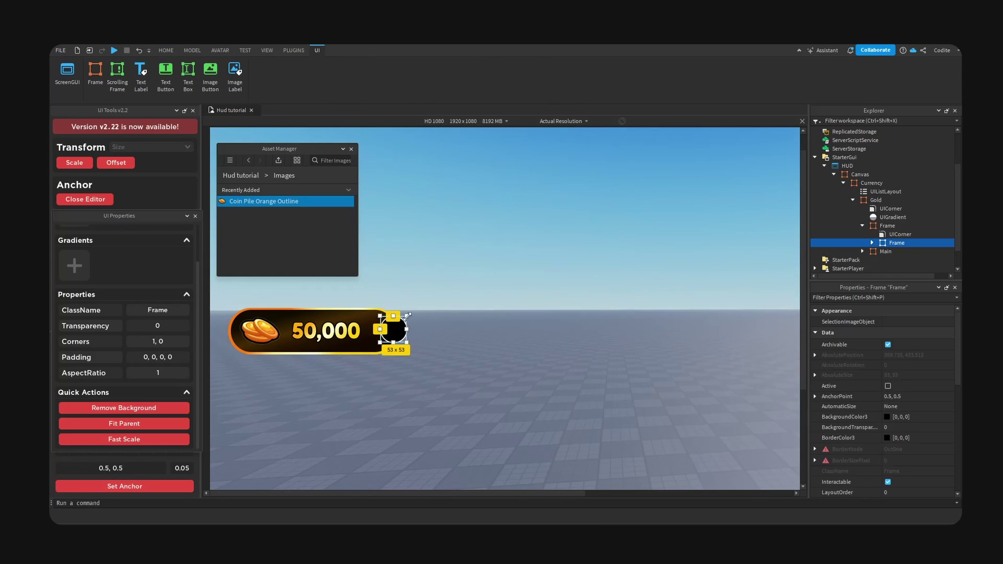
left_click(496, 396)
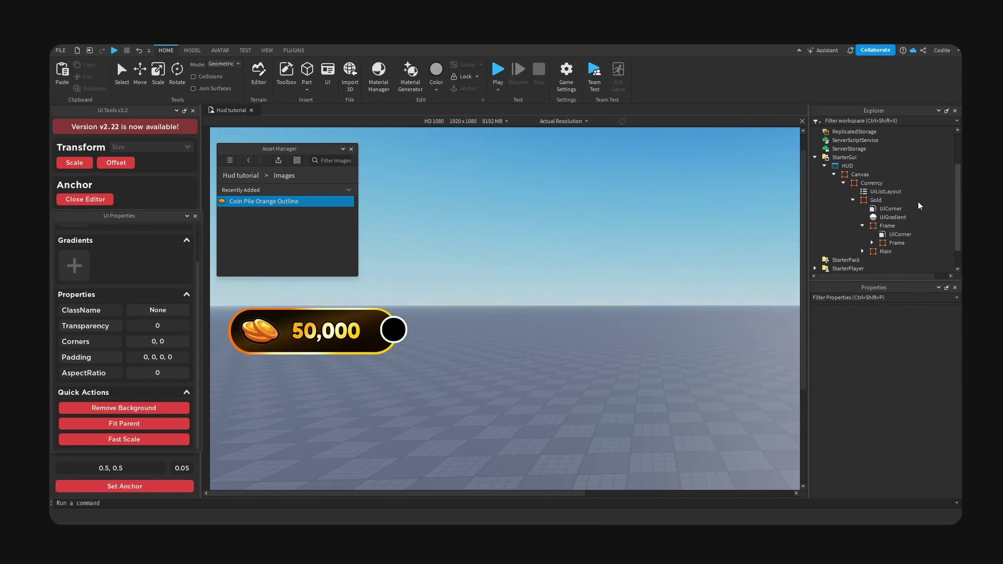
- Rename the outer circle frame Plus and its inner frame Main
left_click(888, 226)
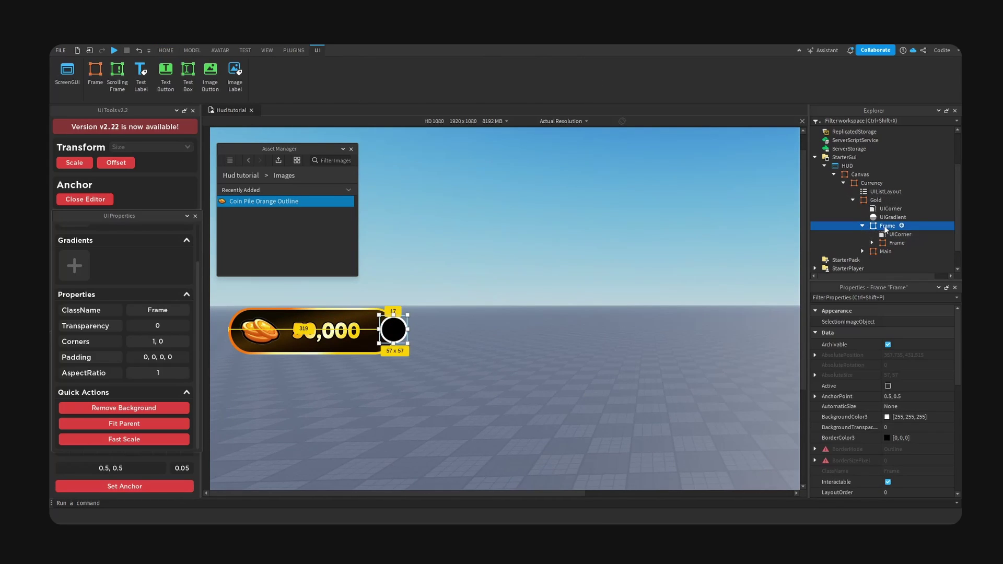
key("F2")
type("Plus")
key("Return")
left_click(897, 243)
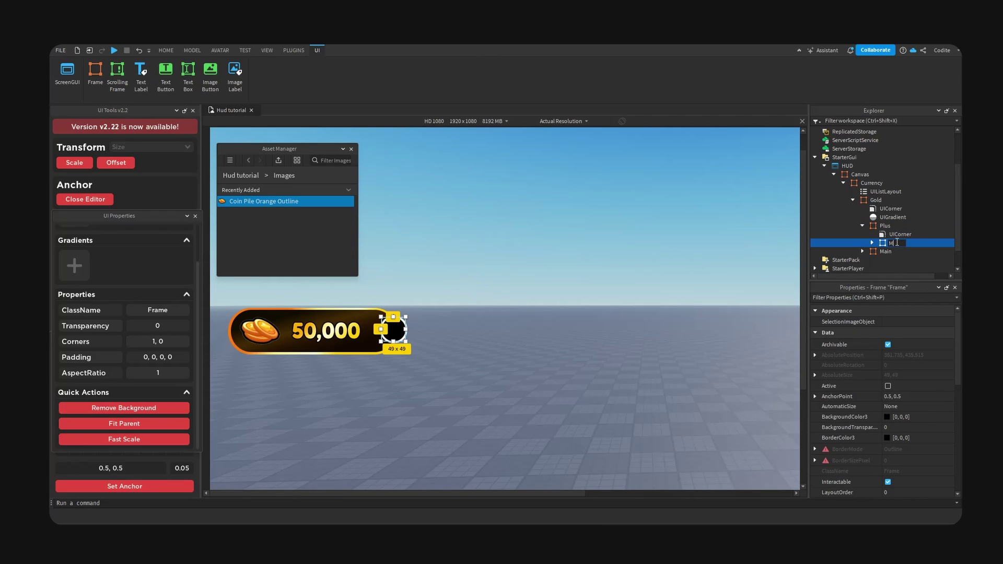
left_click(863, 227)
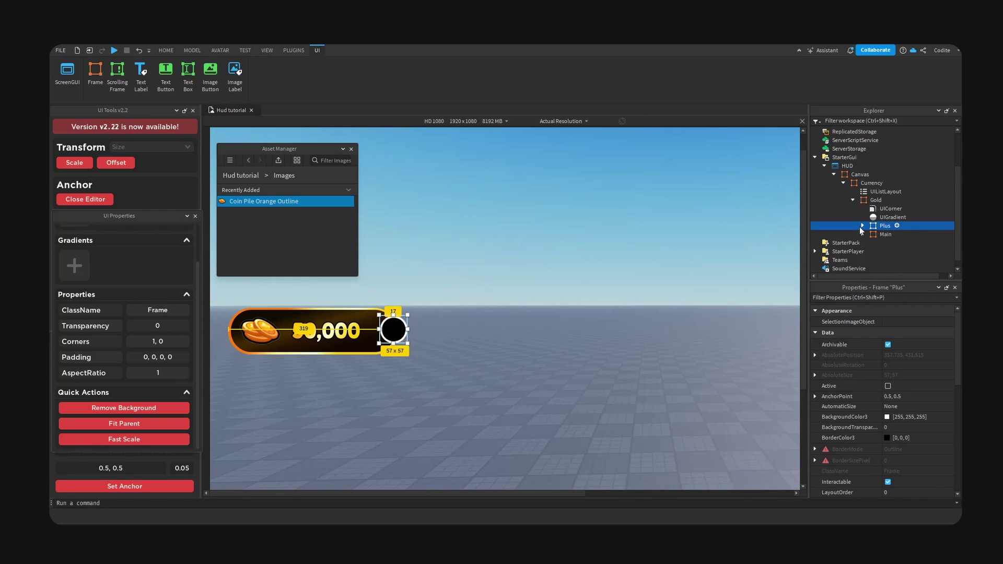
left_click(865, 200)
left_click(863, 182)
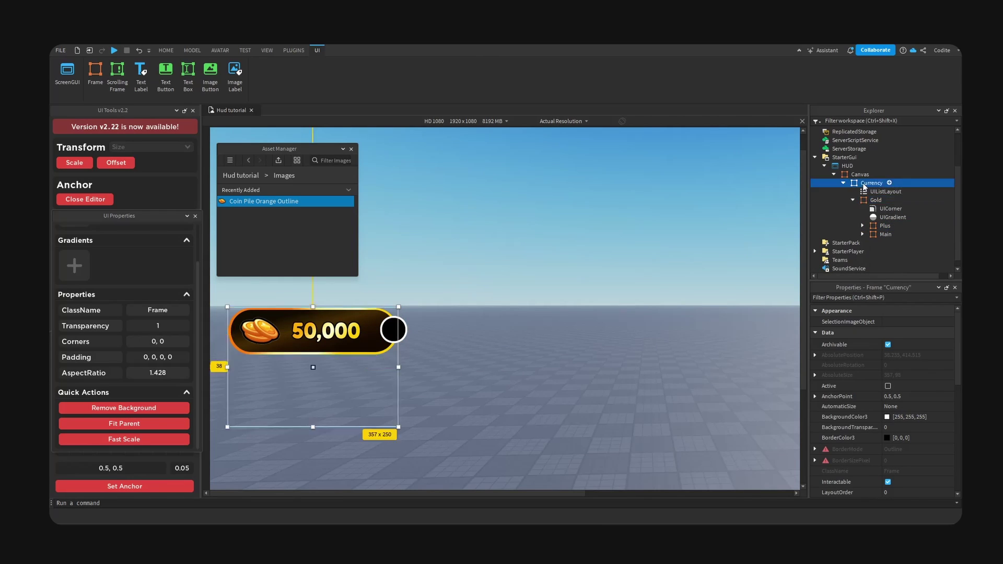
- Add a UIGradient to the Plus frame
left_click(865, 227)
left_click(897, 226)
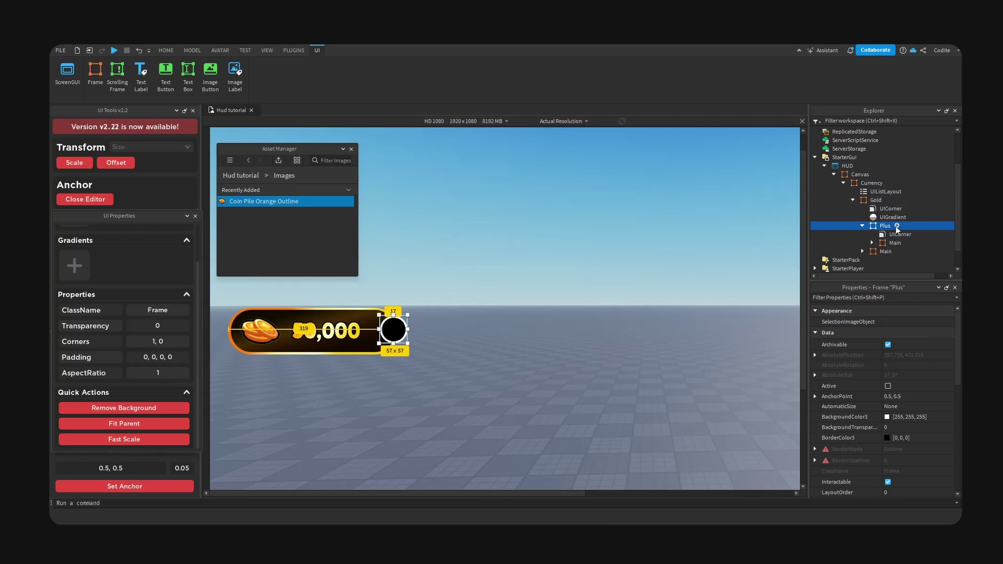
type("grad")
left_click(888, 249)
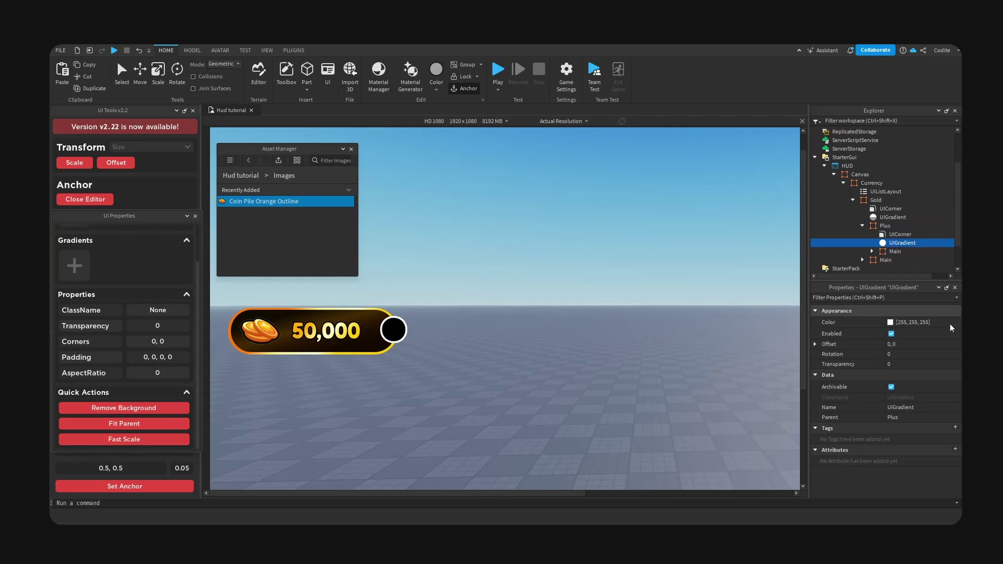
- Recolour the first stop of the Plus frame's gradient to bright green
left_click(949, 323)
left_click(949, 323)
left_click(583, 328)
left_click_drag(520, 191, 632, 214)
left_click(634, 214)
left_click(690, 192)
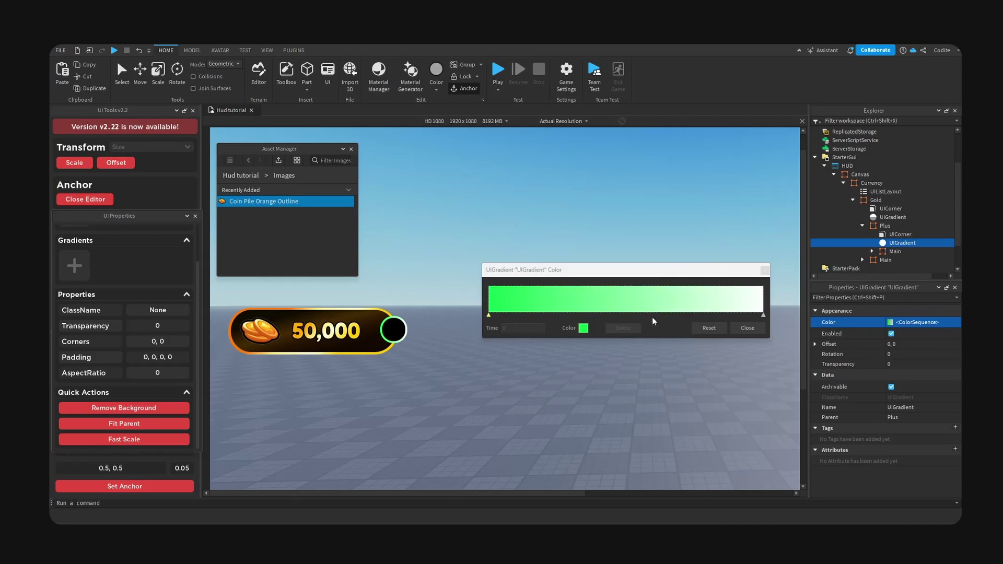
- Add an intermediate stop at about 0.443 to the Plus gradient and colour it very pale green
left_click(626, 313)
left_click_drag(626, 313, 609, 316)
left_click(585, 327)
left_click_drag(567, 262, 561, 299)
left_click(628, 191)
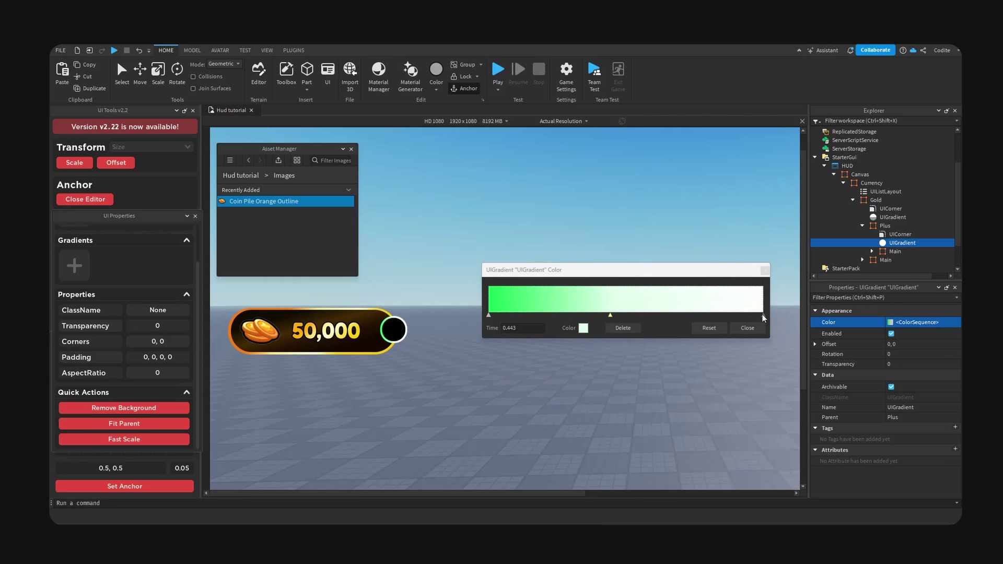
- Recolour the last stop of the Plus gradient to vivid green and set the gradient's Rotation to 55
left_click(763, 315)
left_click(584, 328)
left_click_drag(564, 194, 679, 201)
mouse_move(684, 221)
left_mouse_down()
mouse_move(676, 216)
mouse_move(692, 217)
left_mouse_up()
left_click(743, 197)
left_click(765, 270)
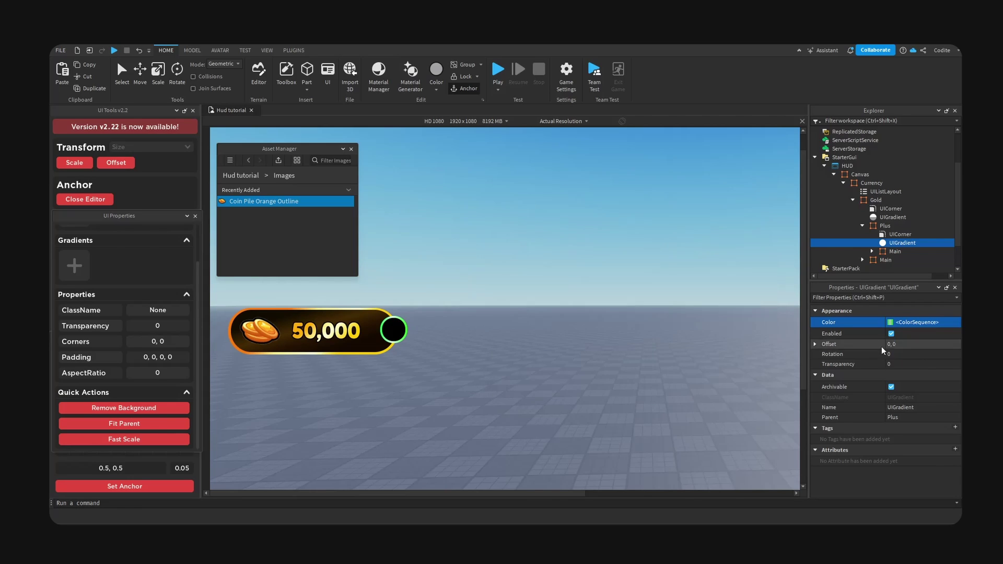
left_click(914, 353)
type("55")
key("Return")
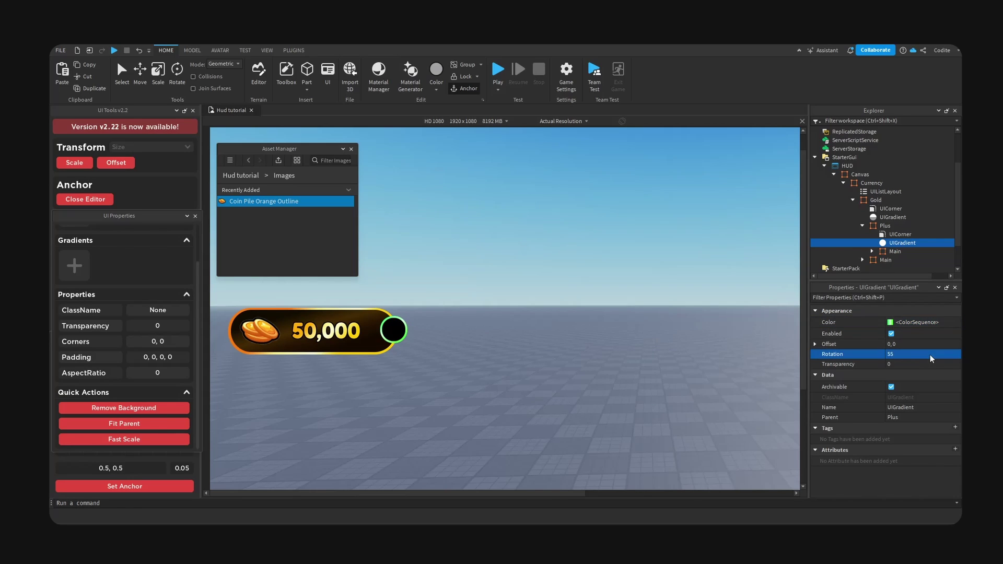
- Move the Plus gradient's pale stop to about 0.7 and add another very pale green stop nearer the start
left_click(952, 324)
left_click_drag(610, 315, 683, 316)
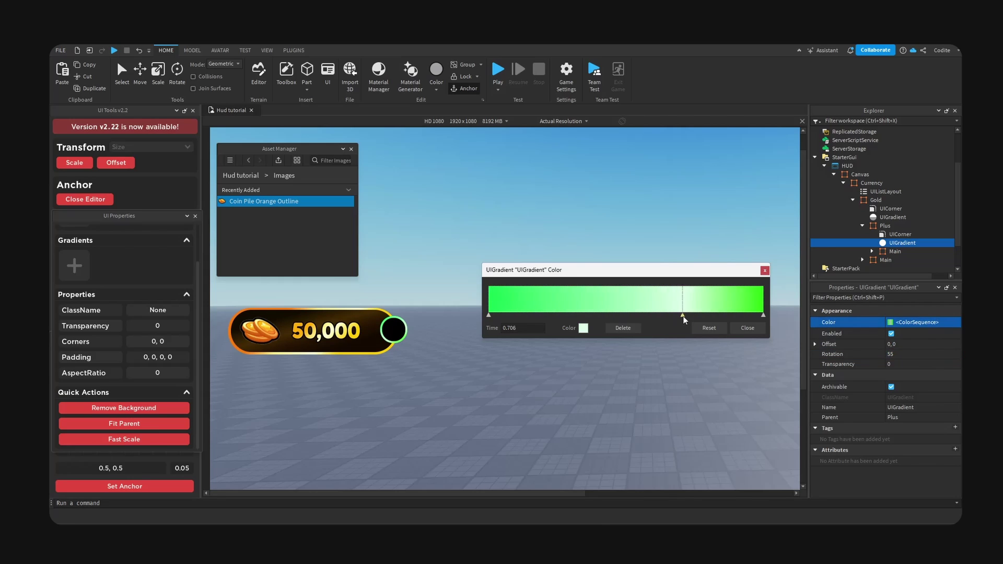
left_click(588, 313)
left_click(583, 328)
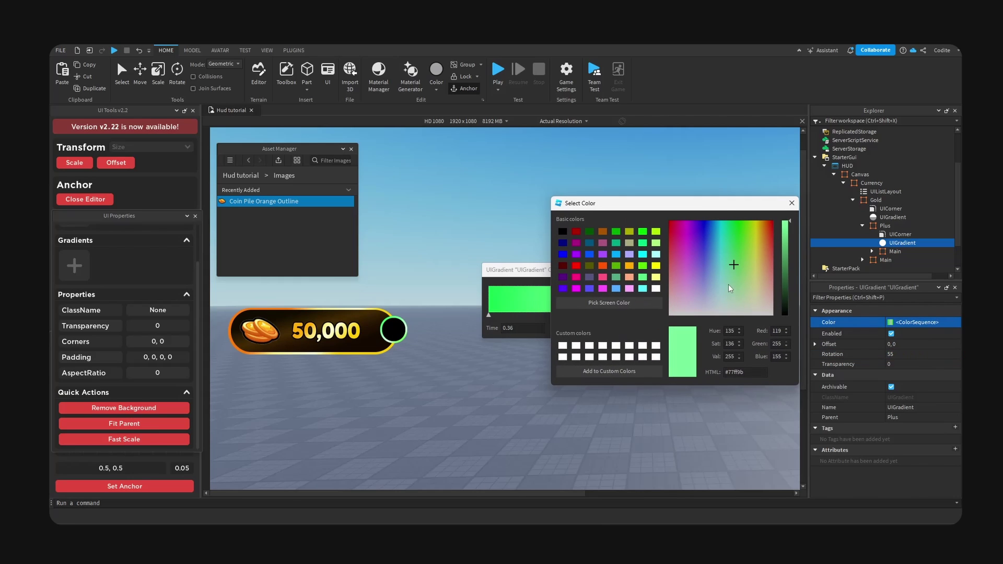
left_click_drag(736, 268, 742, 307)
left_click(793, 203)
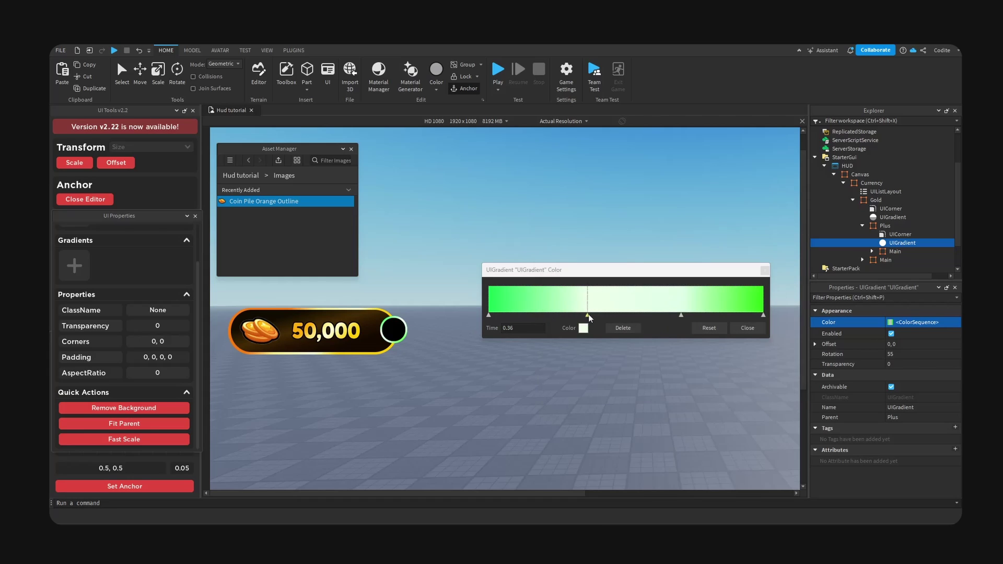
left_click_drag(544, 318, 534, 316)
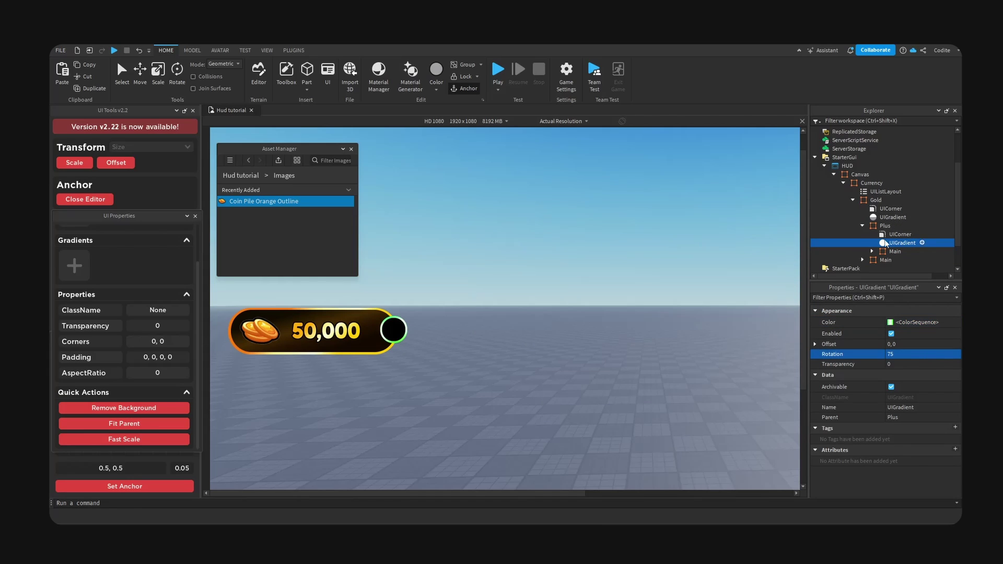
- Set the BackgroundColor3 of the Main frame inside Plus to white (255, 255, 255)
left_click(399, 335)
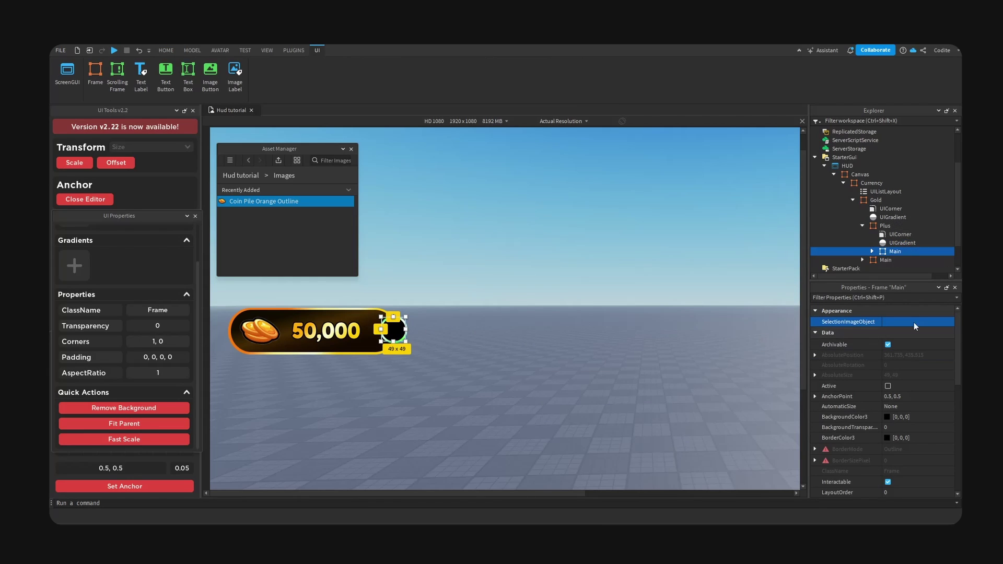
left_click(885, 417)
left_click(618, 202)
left_click_drag(546, 254, 541, 306)
left_click(569, 368)
- Add a UIGradient to the Main frame inside Plus
left_click(908, 251)
type("grad")
left_click(877, 277)
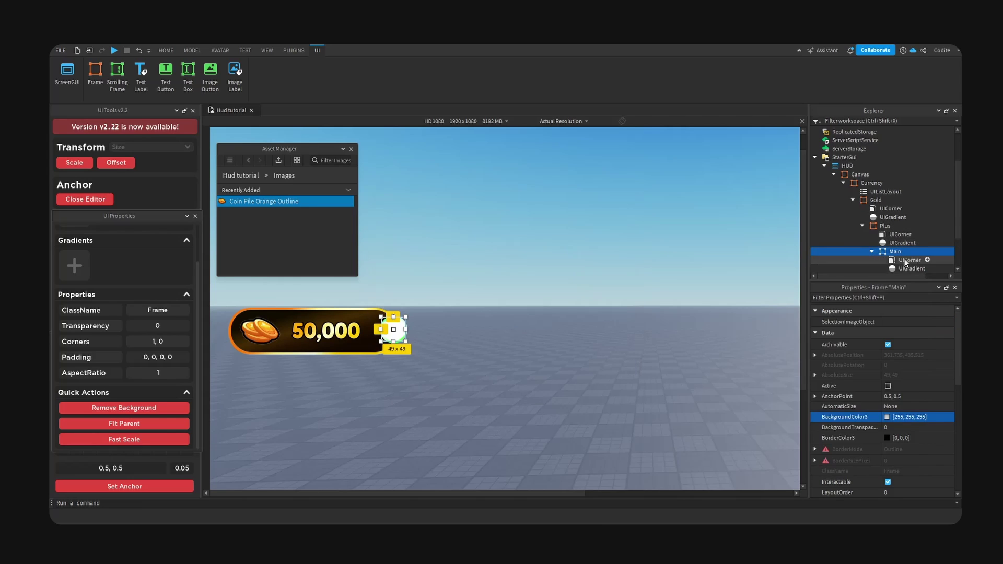
- Set the gradient of Plus's Main frame to dark grey (#181818) at its first stop and near-black at its last stop
left_click(910, 269)
left_click(954, 322)
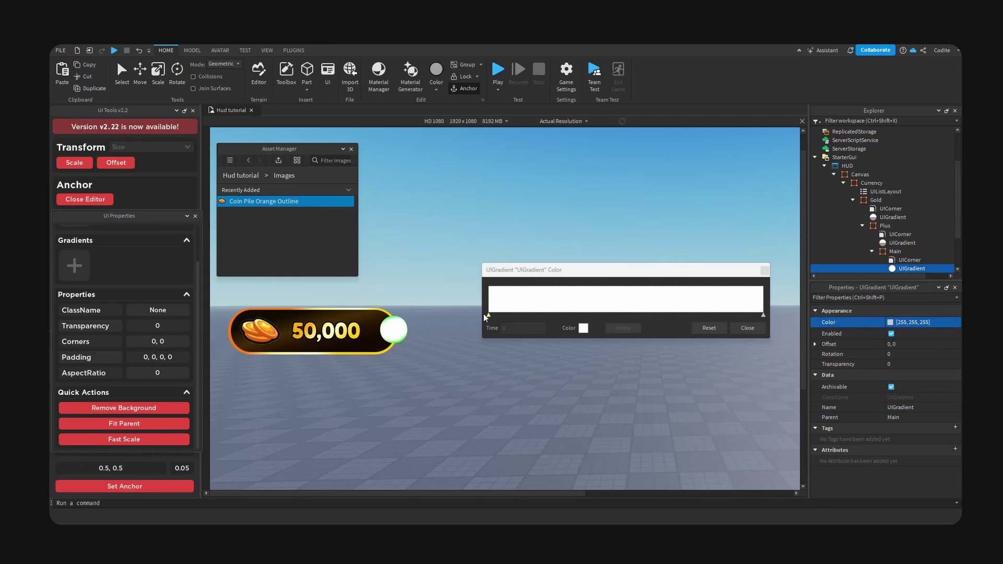
left_click(583, 327)
left_click(618, 291)
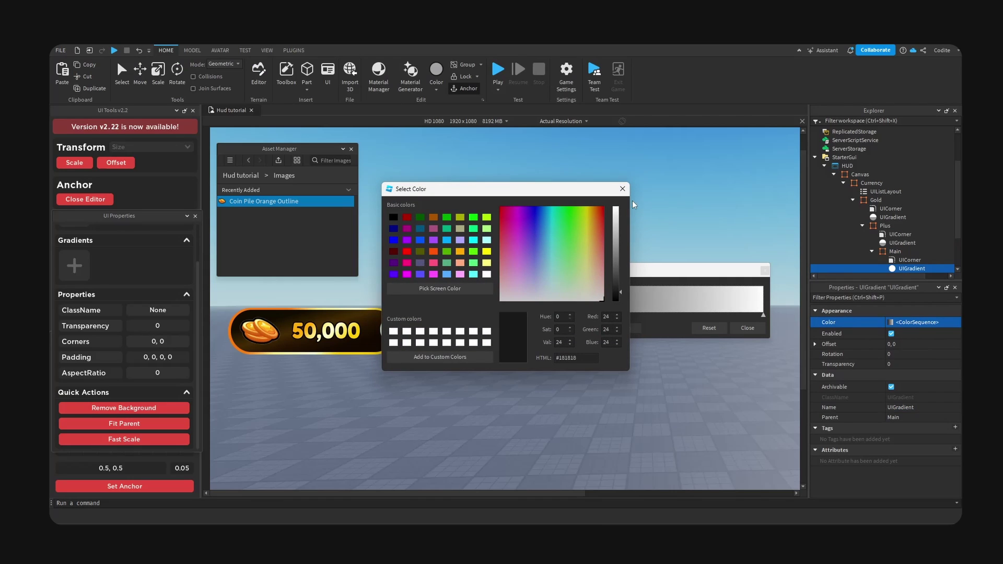
left_click(570, 368)
left_click(764, 315)
left_click(584, 328)
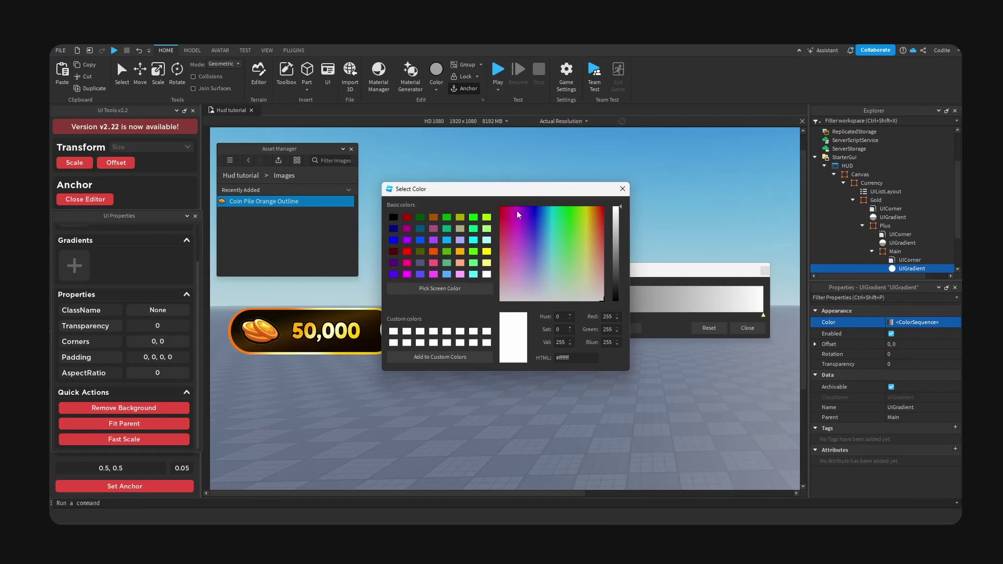
left_click_drag(767, 258, 767, 275)
left_click(774, 159)
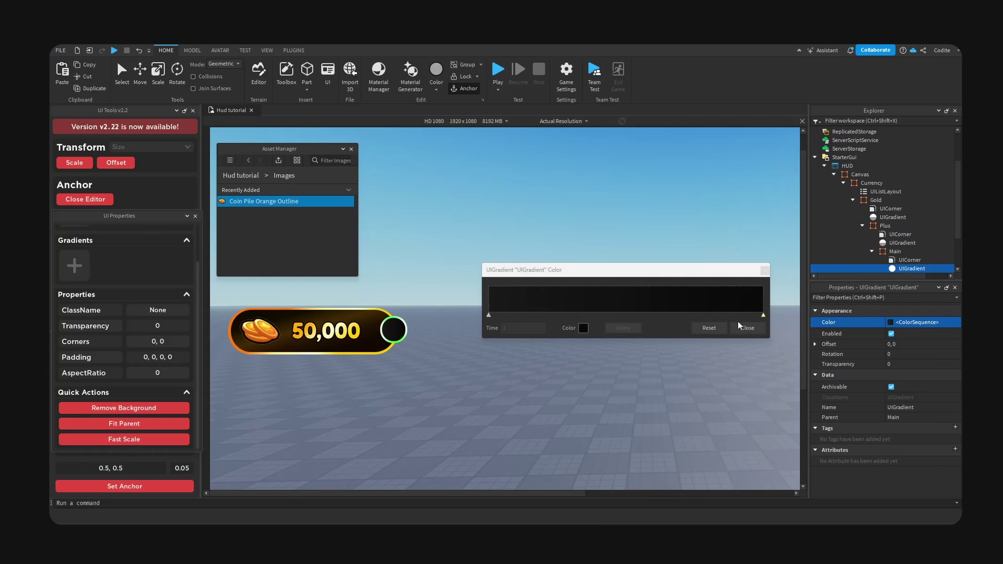
- Recolour the first stop of that gradient to dark green (#073f10)
left_click(584, 328)
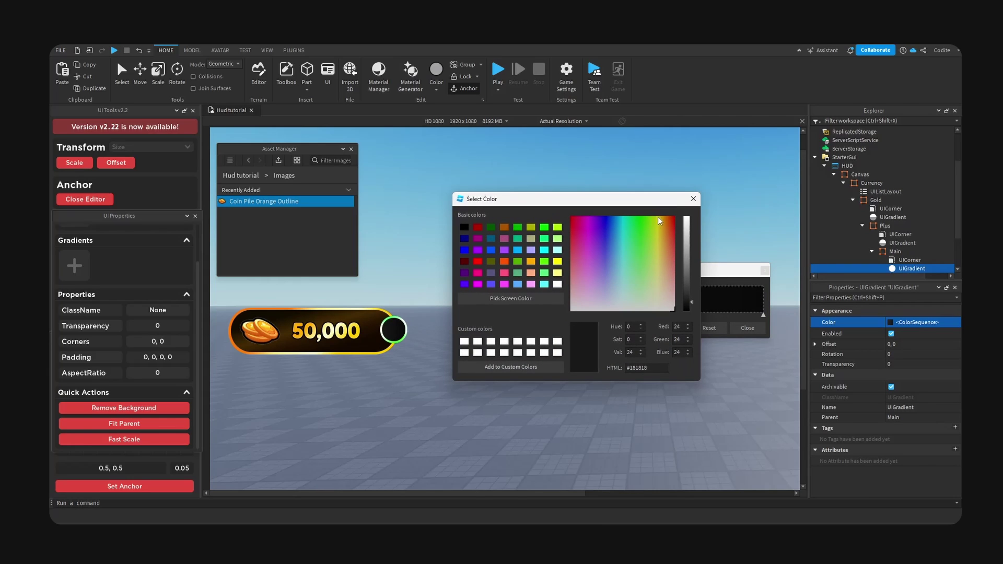
mouse_move(644, 225)
left_mouse_down()
mouse_move(640, 243)
mouse_move(637, 227)
left_mouse_up()
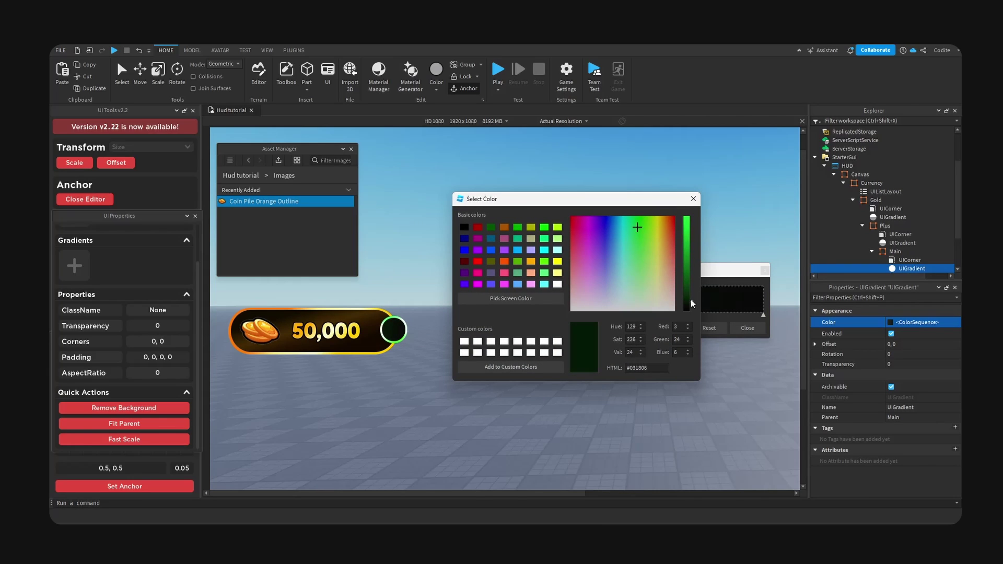
left_click_drag(690, 299, 688, 288)
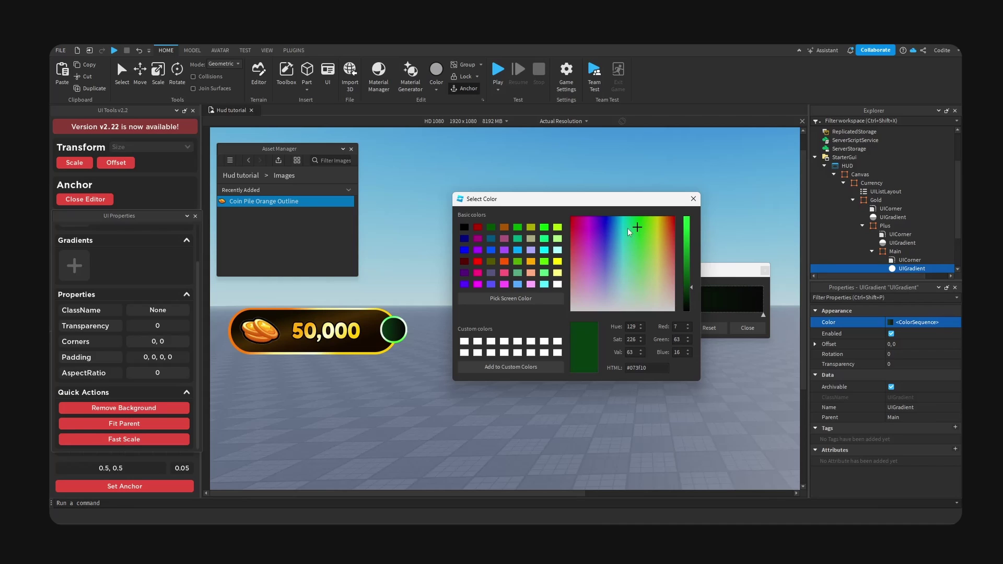
left_click(693, 199)
left_click(748, 327)
- Set the Rotation of the gradient in Plus's Main frame to -90
left_click(929, 363)
left_click(945, 354)
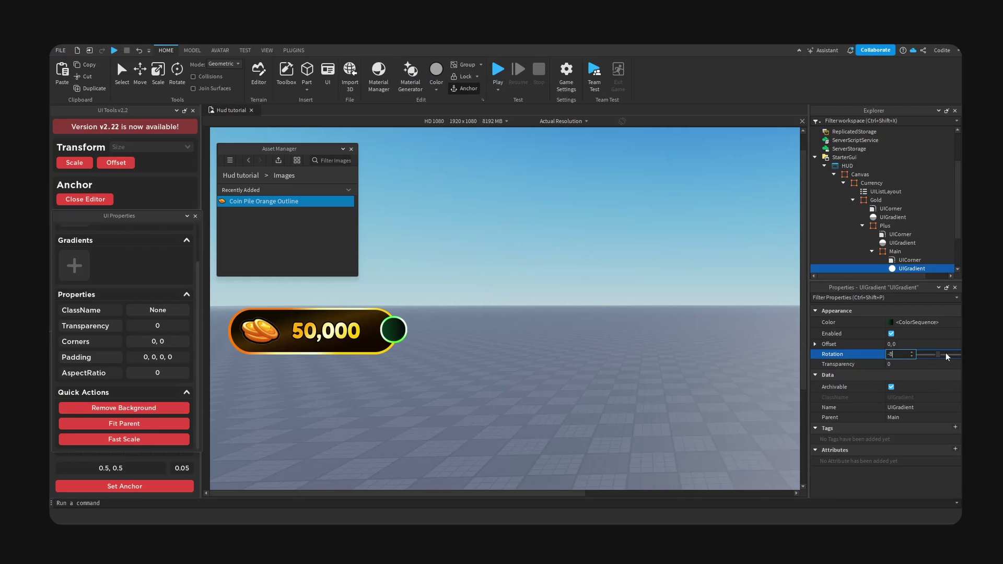
type("-90")
key("Return")
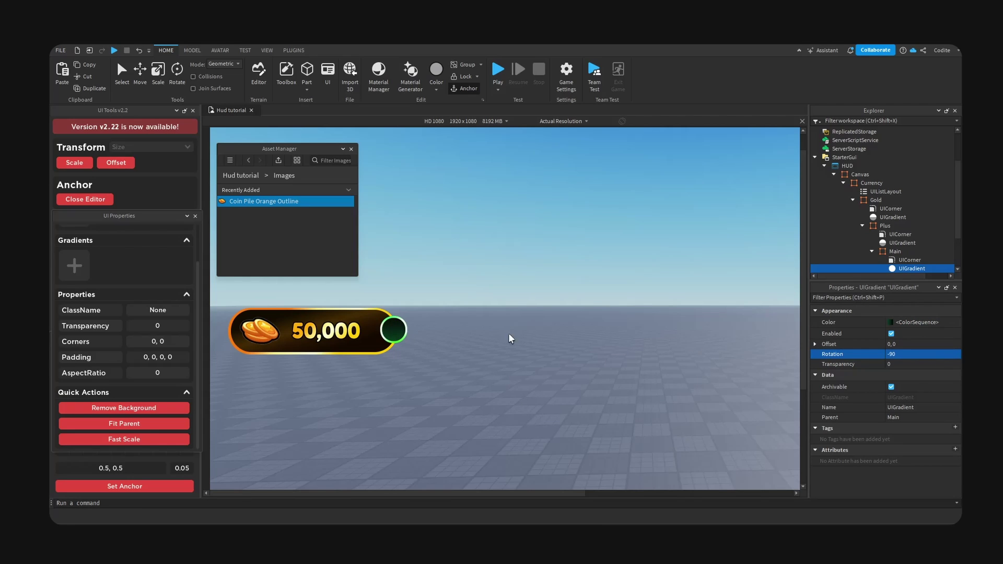
- Copy the 50,000 amount label and paste it into the Main frame inside Plus
right_click_drag(556, 322, 558, 311)
left_click(333, 329)
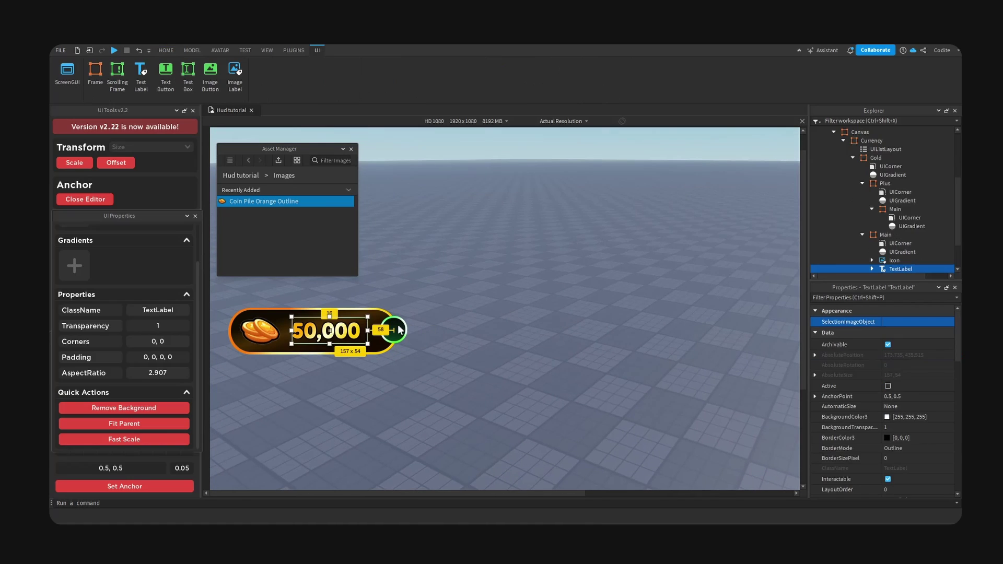
left_click(393, 330)
left_click(862, 235)
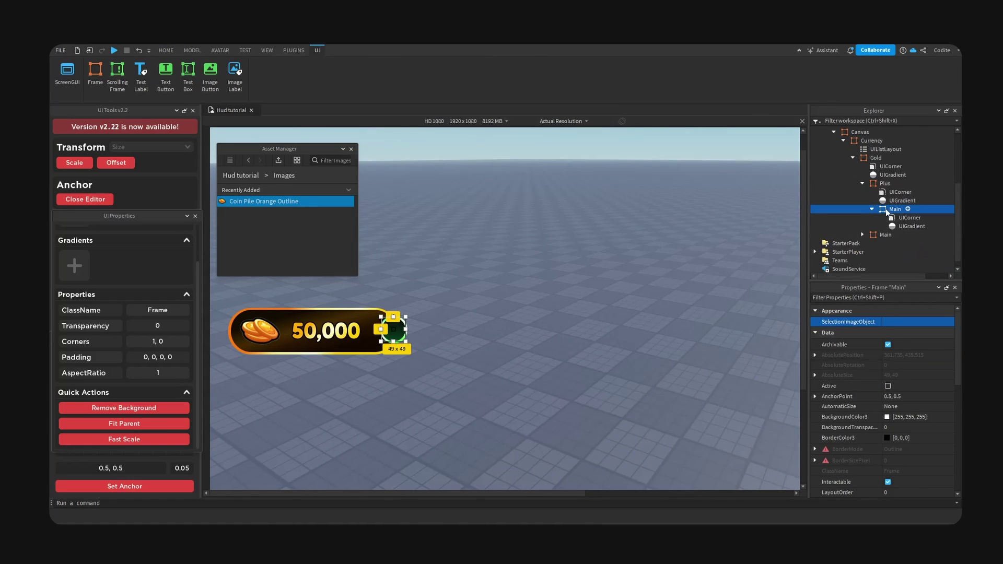
key("ctrl+shift+v")
- Set the pasted label's TextXAlignment to Center and change its text to "+"
scroll(914, 427, "down", 10)
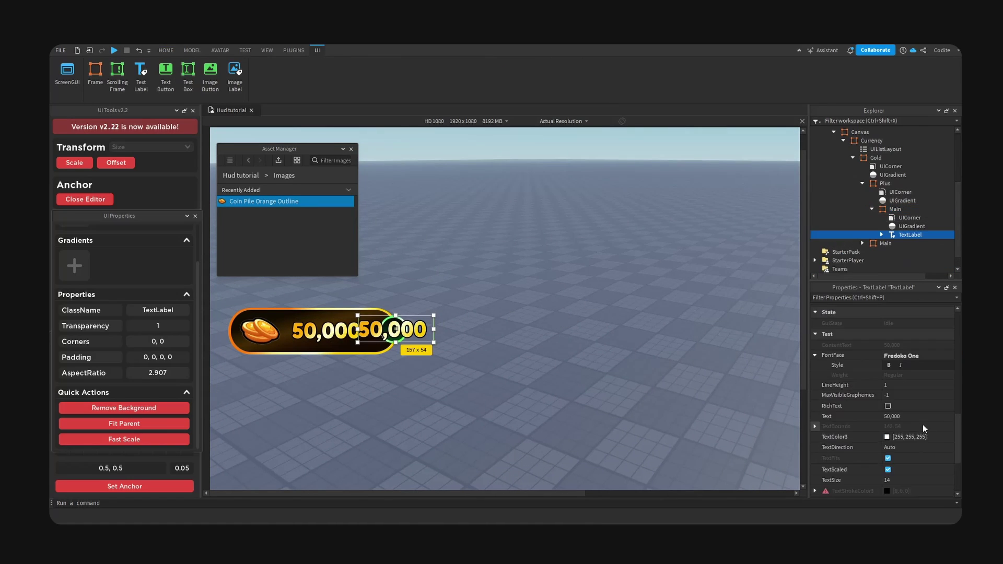
left_click(919, 440)
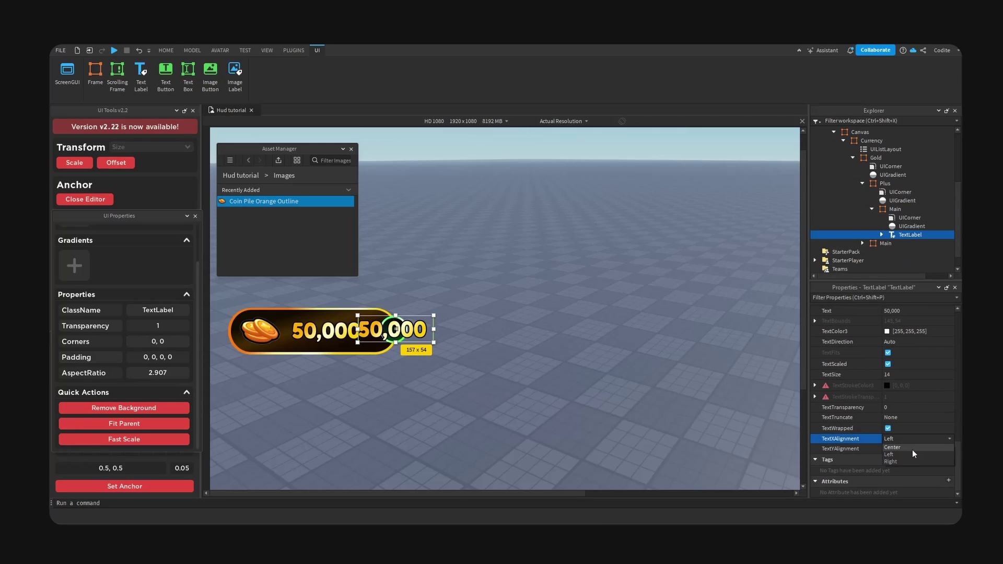
left_click(912, 450)
double_click(397, 334)
type("+")
key("Return")
- Resize the "+" label to about 44 px wide, fitting it in the green-ringed circle, and set its anchor to 0.5, 0.5
left_click_drag(436, 332, 380, 310)
left_click(180, 489)
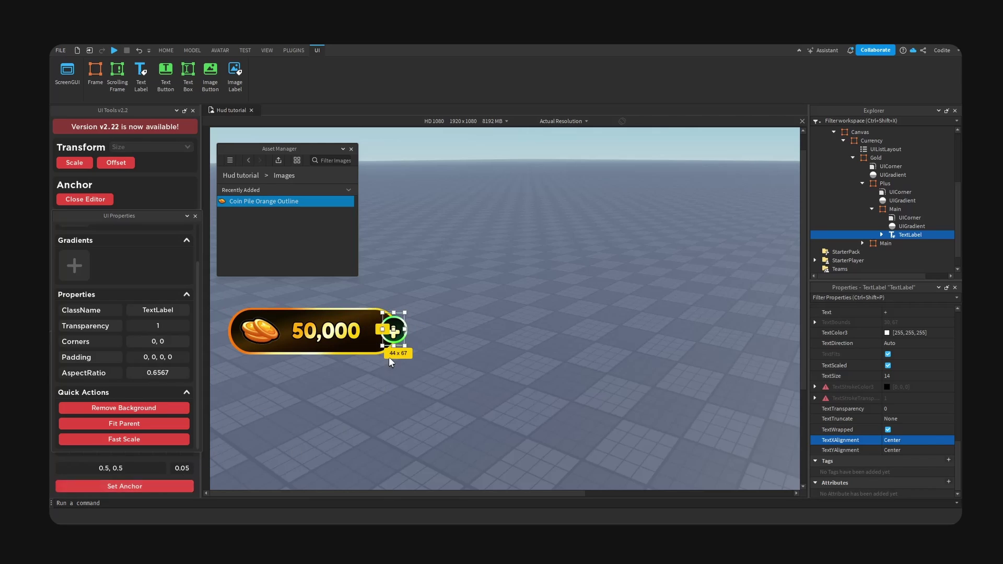
left_click_drag(393, 347, 394, 316)
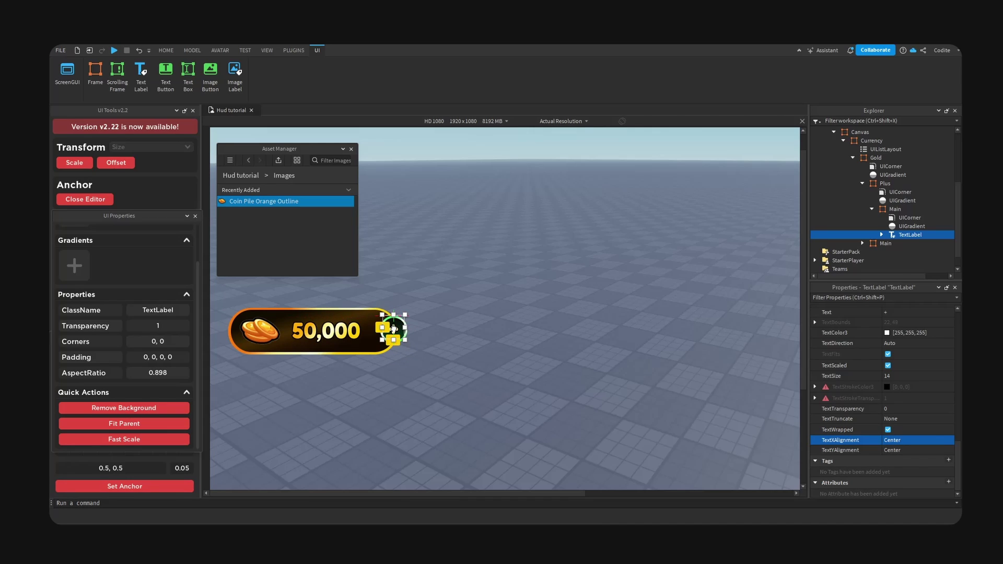
left_click(437, 329)
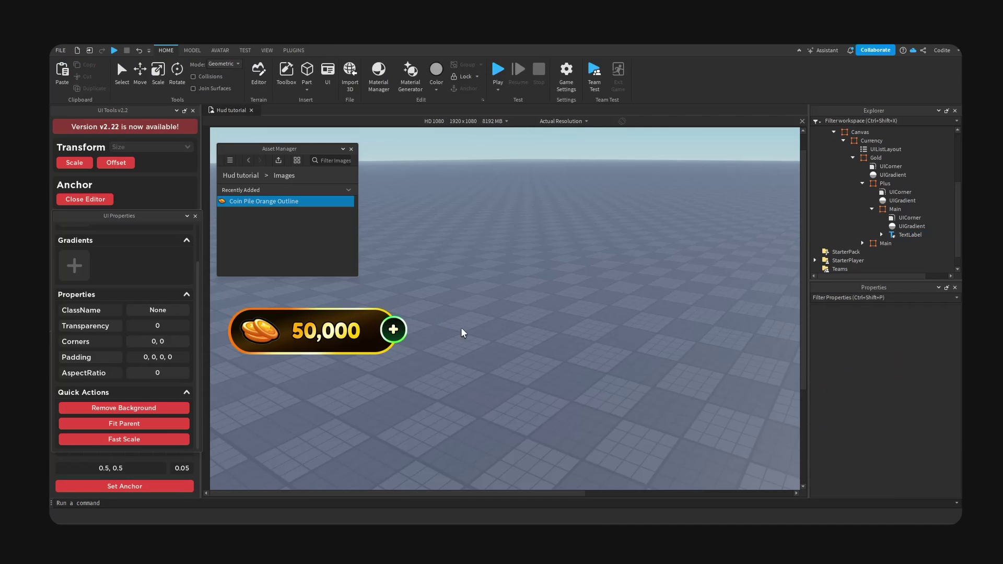
- Replace the "+" label's gradient with a copy of the green UIGradient from the Plus frame
left_click(899, 237)
left_click(881, 236)
left_click(910, 244)
key("Delete")
left_click(909, 235)
left_click(882, 234)
left_click(899, 228)
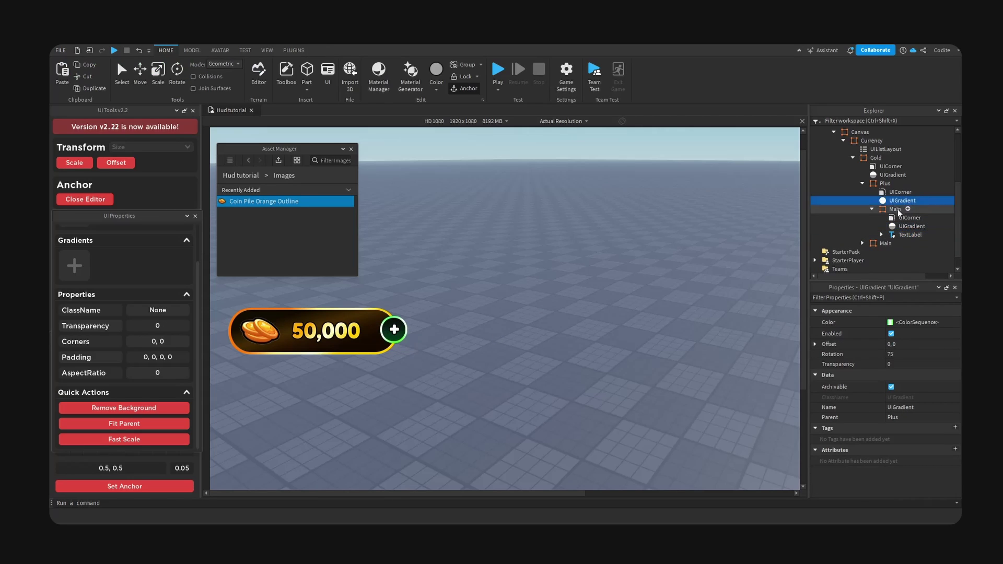
left_click(905, 236)
key("ctrl+shift+v")
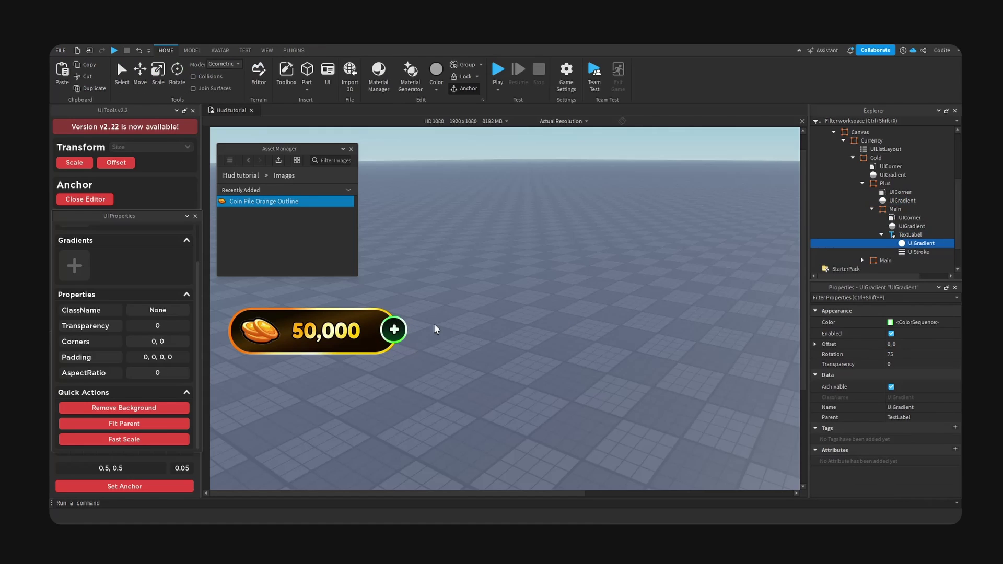
- Move both pale stops of the "+" label's gradient closer to the start, the second one to about 0.3
left_click(951, 323)
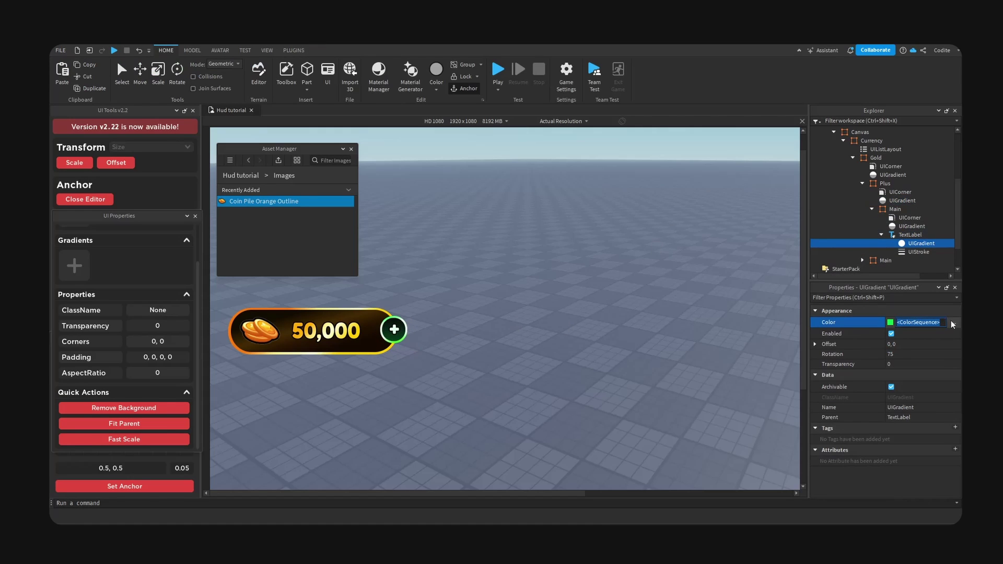
left_click(952, 323)
left_click_drag(687, 316, 539, 317)
left_click_drag(611, 316, 570, 315)
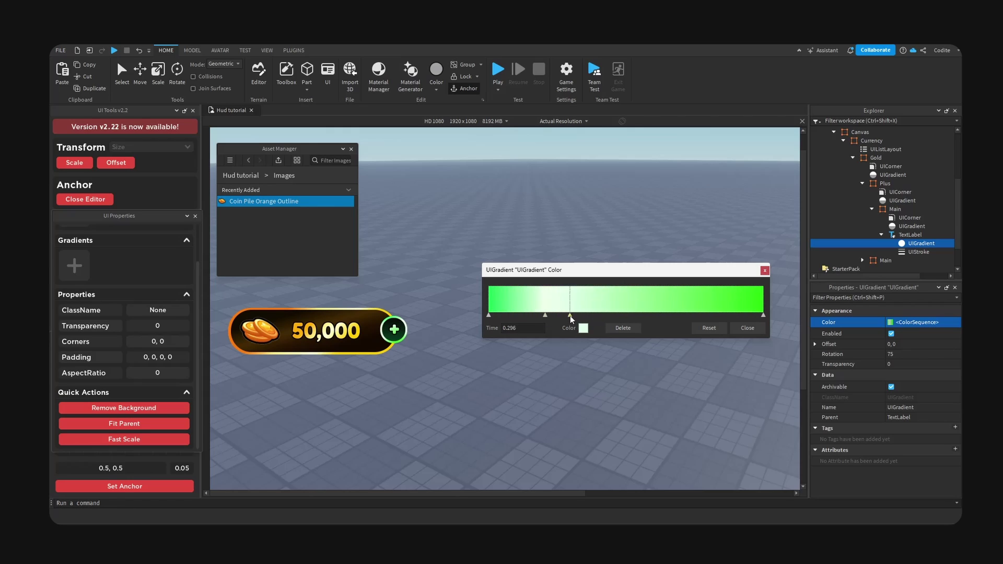
left_click(747, 328)
left_click(617, 318)
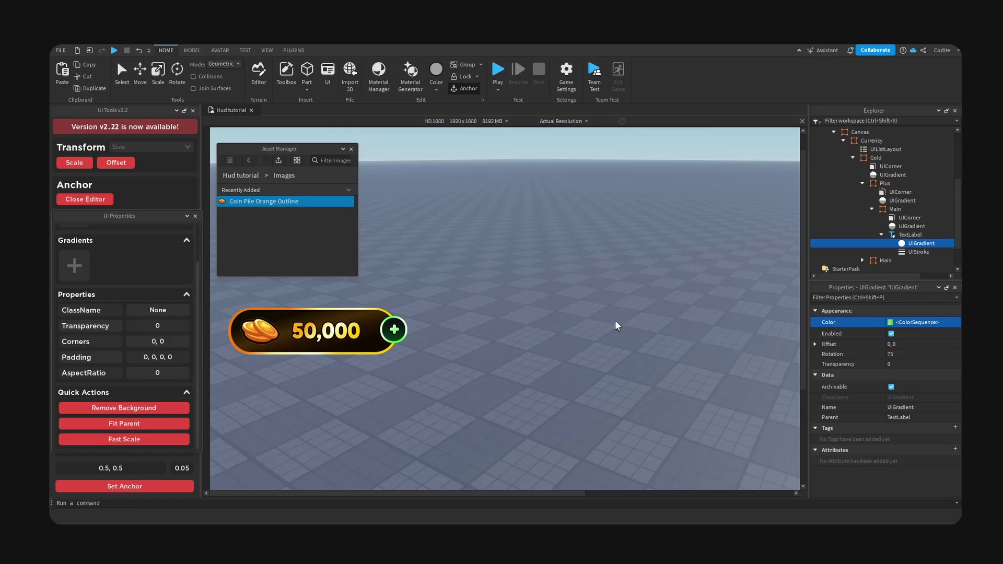
- Set the viewport scaling to Fit to Window and move the Asset Manager clear of the currency bar
left_click(557, 122)
left_click(558, 155)
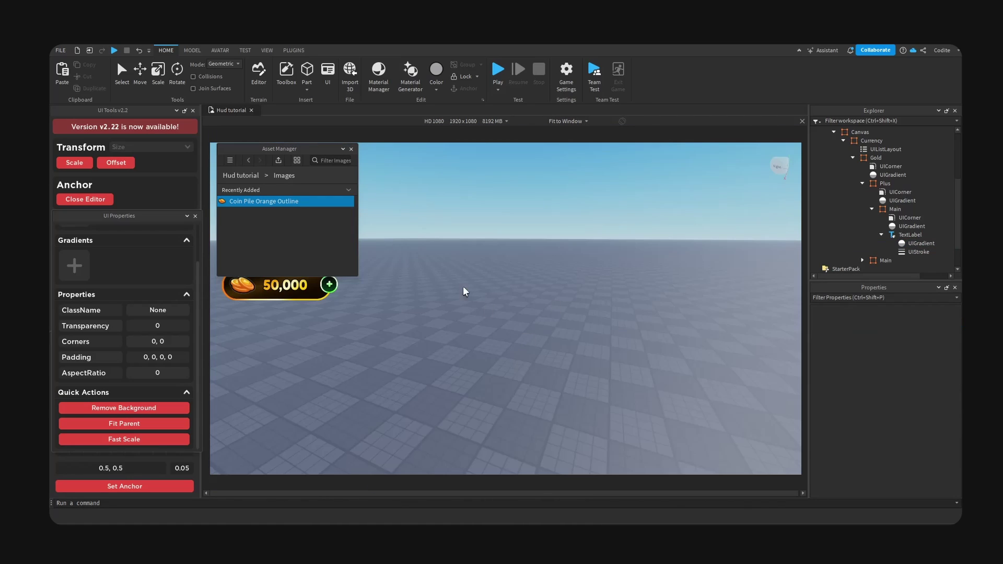
left_click_drag(311, 153, 760, 159)
- Duplicate the Gold frame within the Currency frame
left_click(887, 185)
left_click(862, 183)
left_click(851, 193)
left_click(869, 226)
key("ctrl+d")
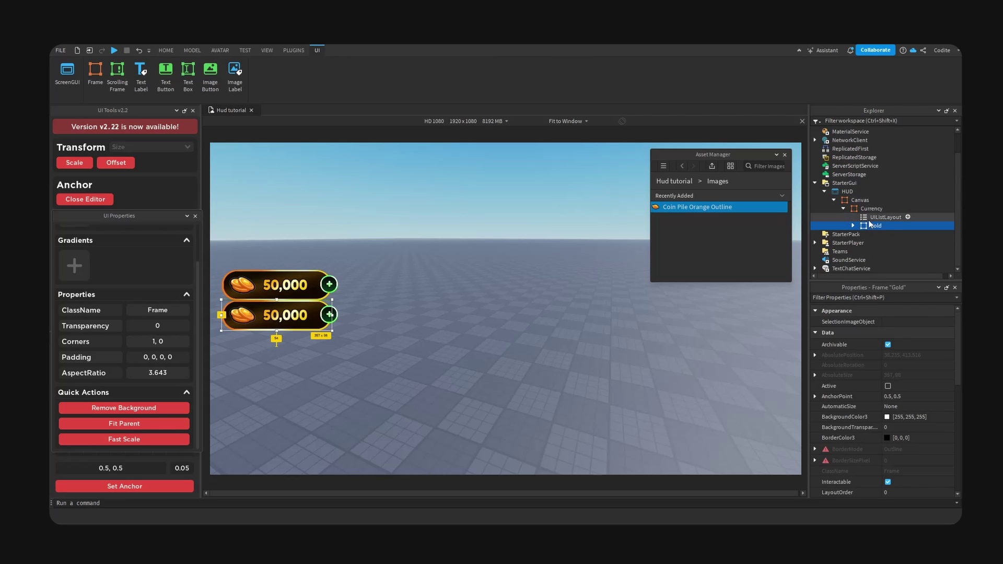
left_click(880, 219)
double_click(824, 323)
left_click(895, 332)
- Set the BackgroundTransparency of the Currency frame to 0
left_click(871, 209)
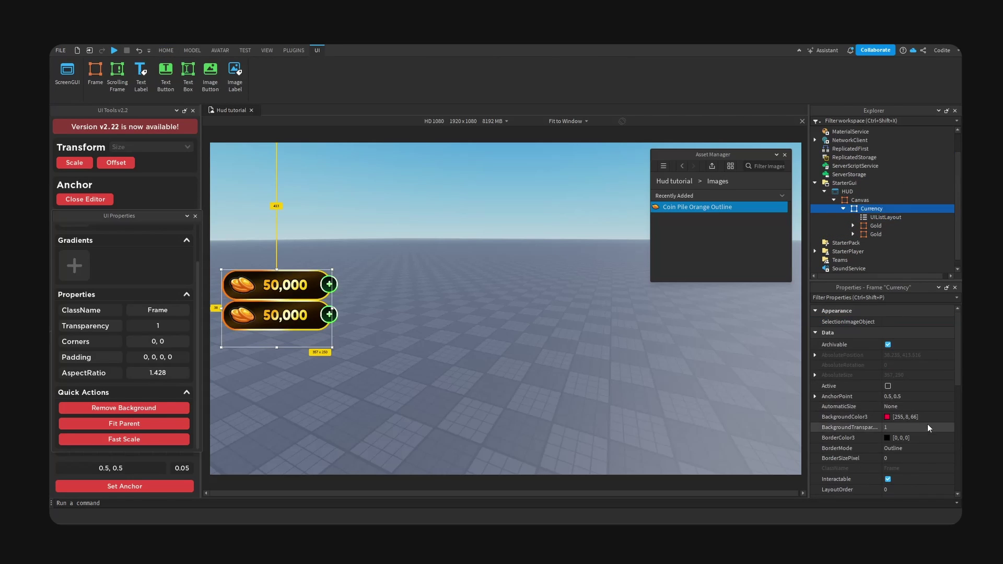
left_click(931, 428)
type("0")
key("Return")
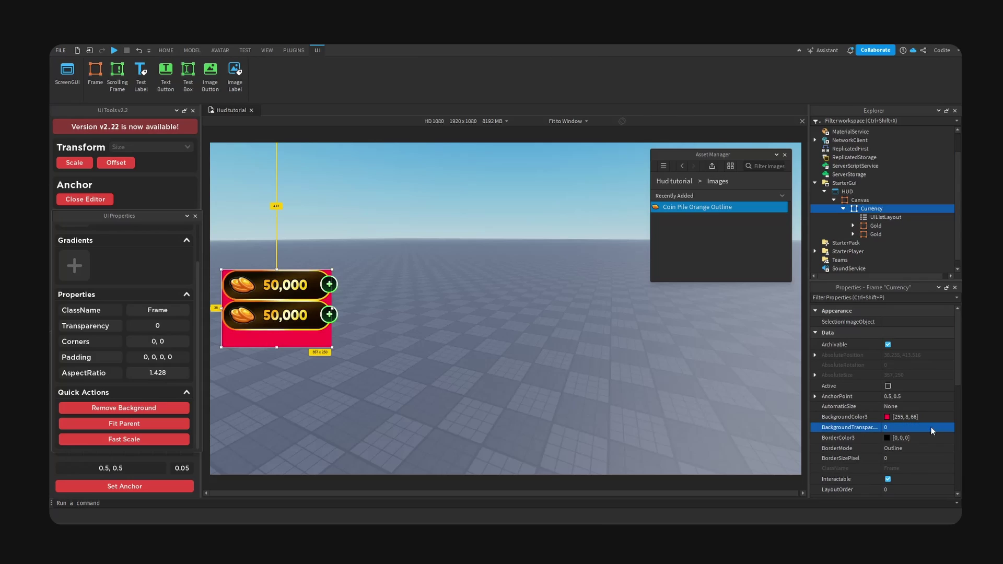
- Set the Padding Scale of Currency's UIListLayout to 0.05, then raise it further to widen the gap between the bars
left_click(883, 218)
left_click(815, 322)
left_click(917, 332)
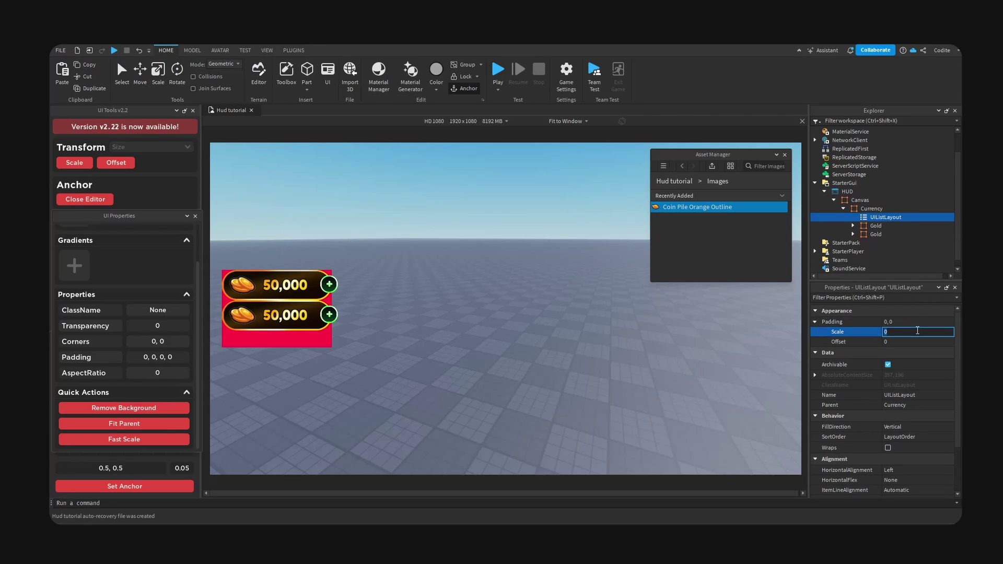
type("0.05")
key("Return")
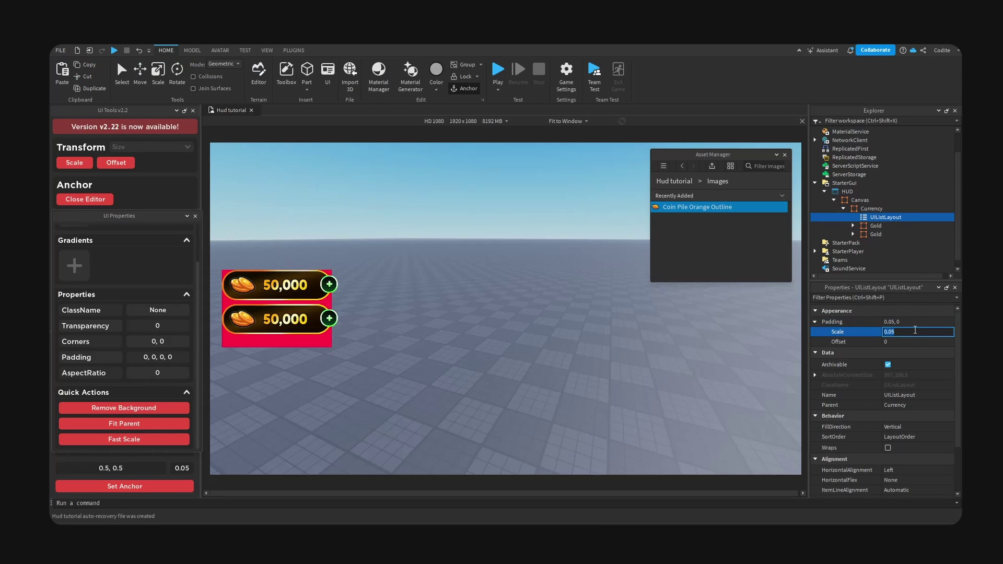
key("Return")
- Set the UIListLayout's VerticalAlignment to Center and remove the Currency frame's background
scroll(912, 366, "down", 2)
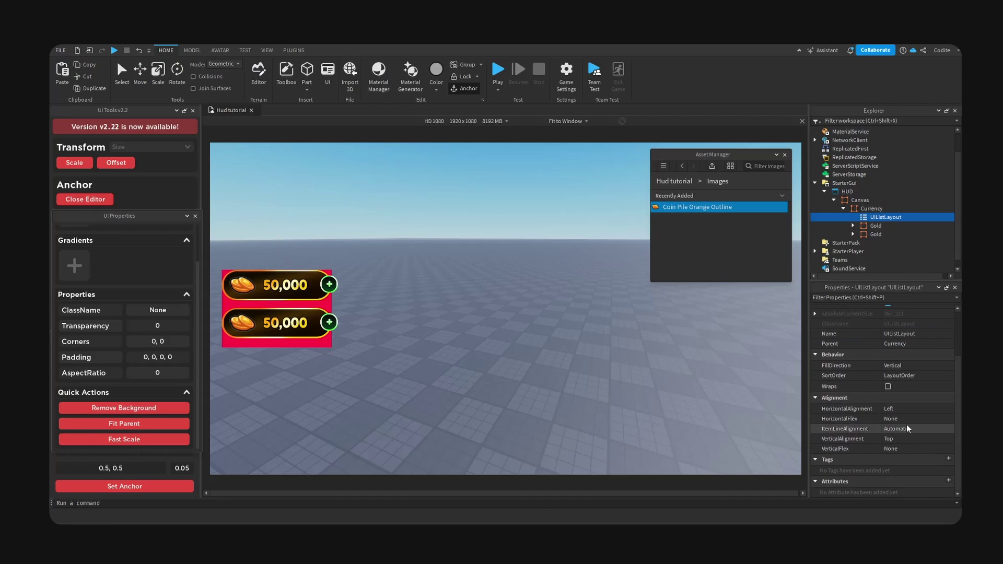
left_click(899, 439)
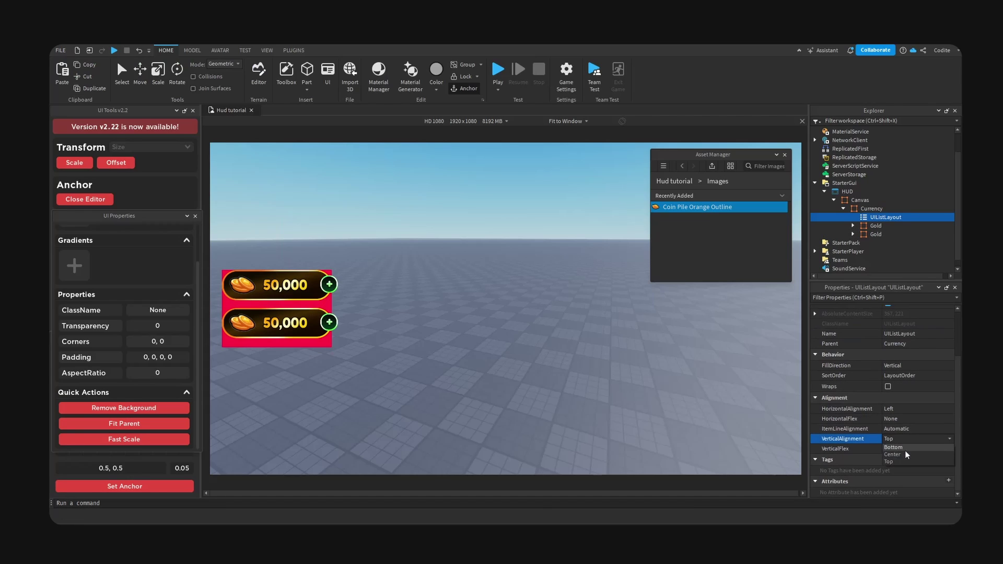
left_click(905, 454)
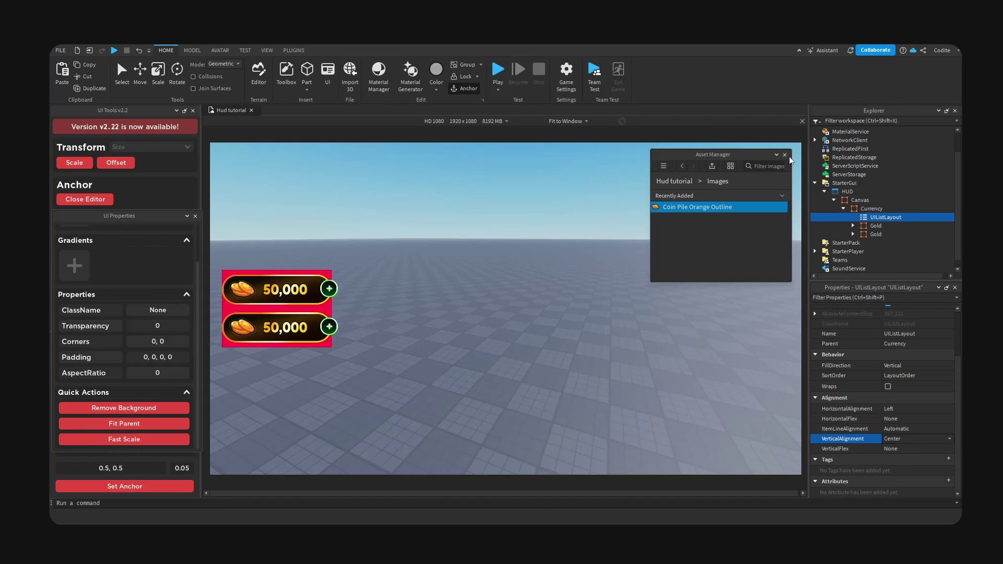
left_click(326, 278)
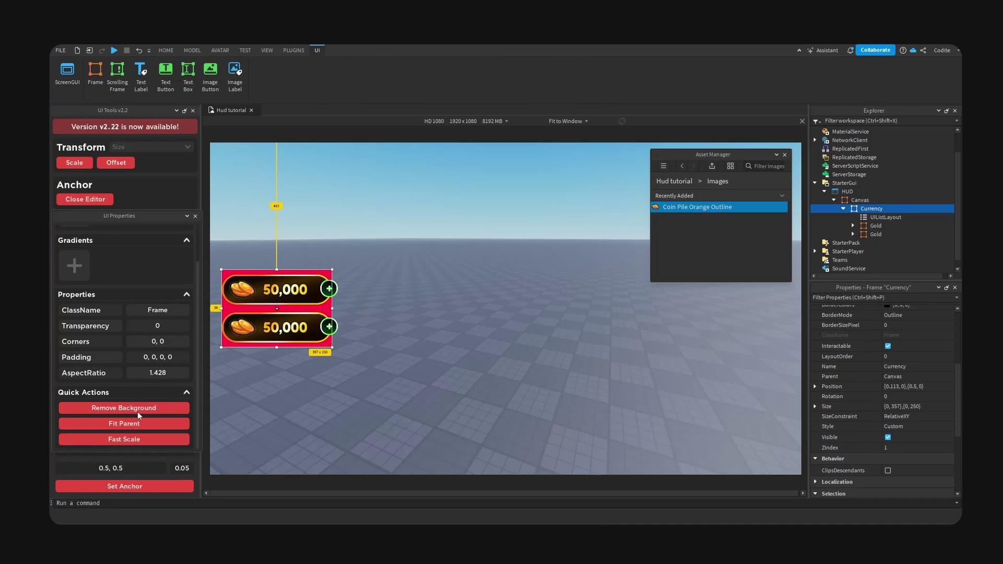
- Change the amount text of the lower currency bar to 450
left_click(293, 328)
double_click(295, 328)
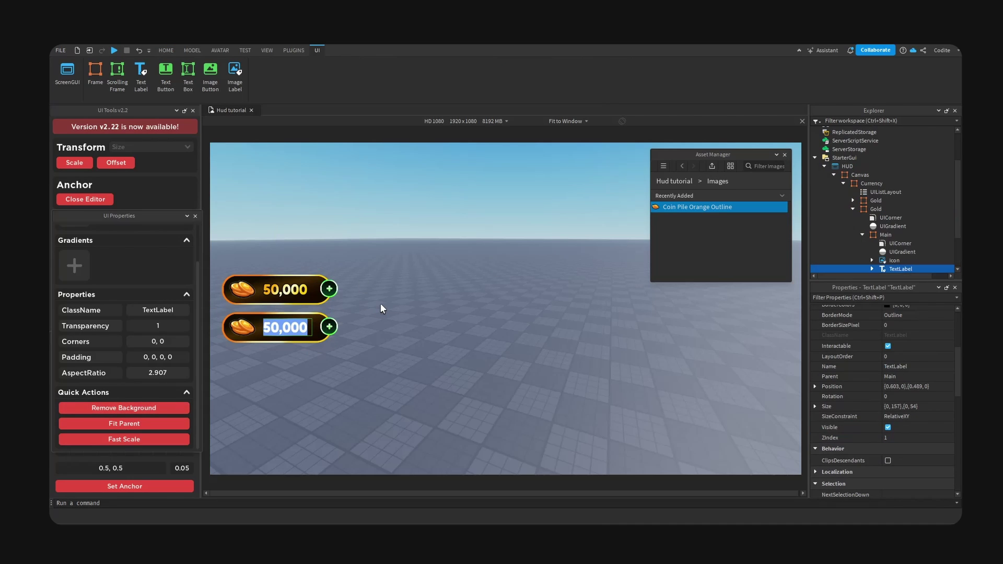
type("500")
key("BackSpace")
key("BackSpace")
key("BackSpace")
type("450")
key("Return")
- Set the TextXAlignment of the lower bar's amount label to Center
scroll(862, 396, "down", 2)
scroll(862, 391, "down", 10)
left_click(919, 438)
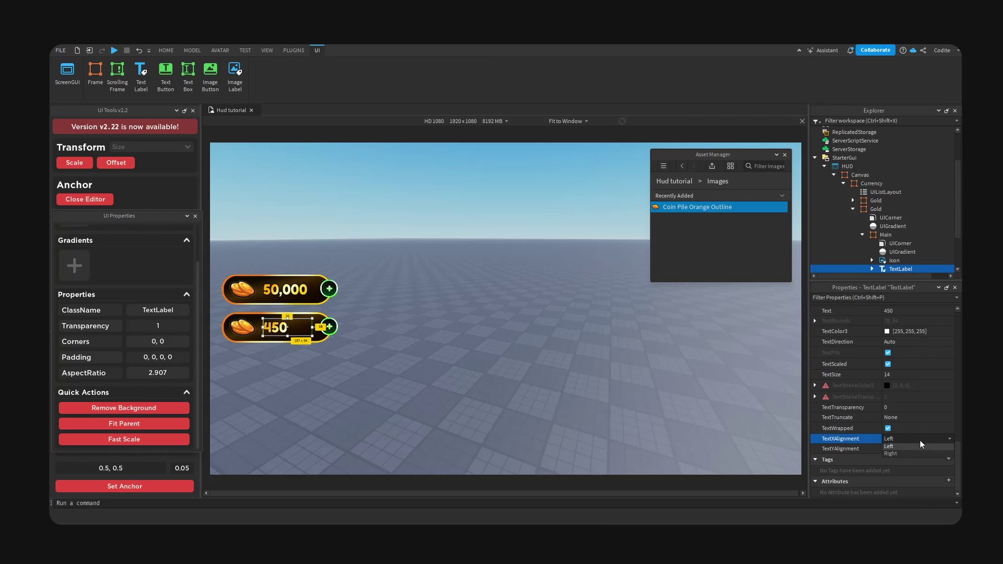
left_click(915, 443)
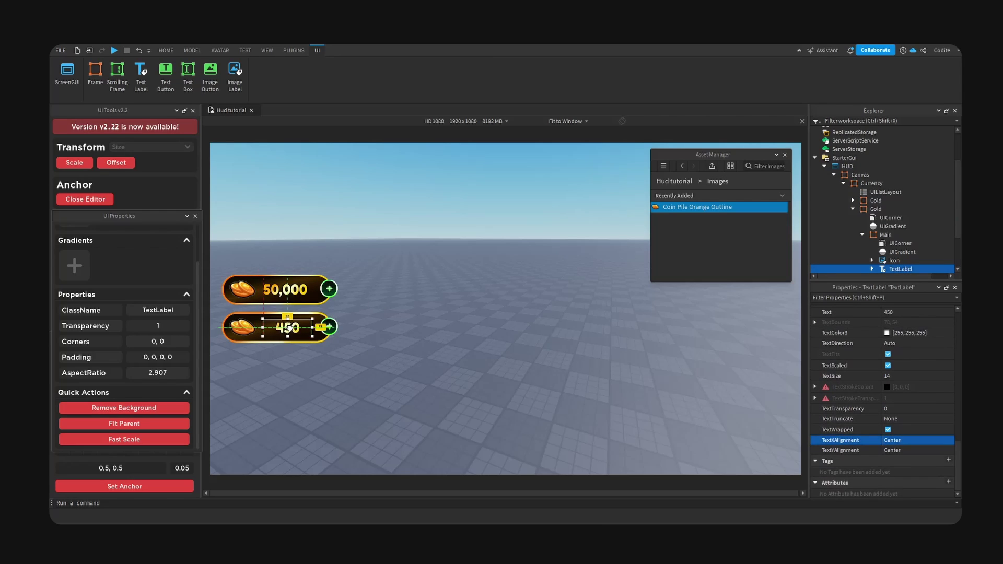
- Rename the duplicated Gold frame to Gems
left_click(238, 330)
left_click(289, 314)
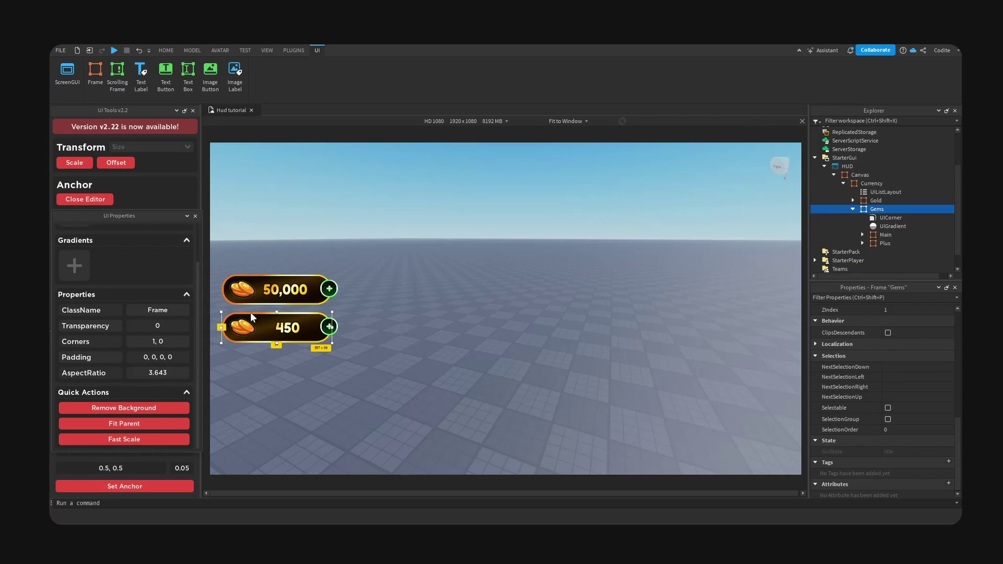
left_click(251, 317)
left_click(942, 344)
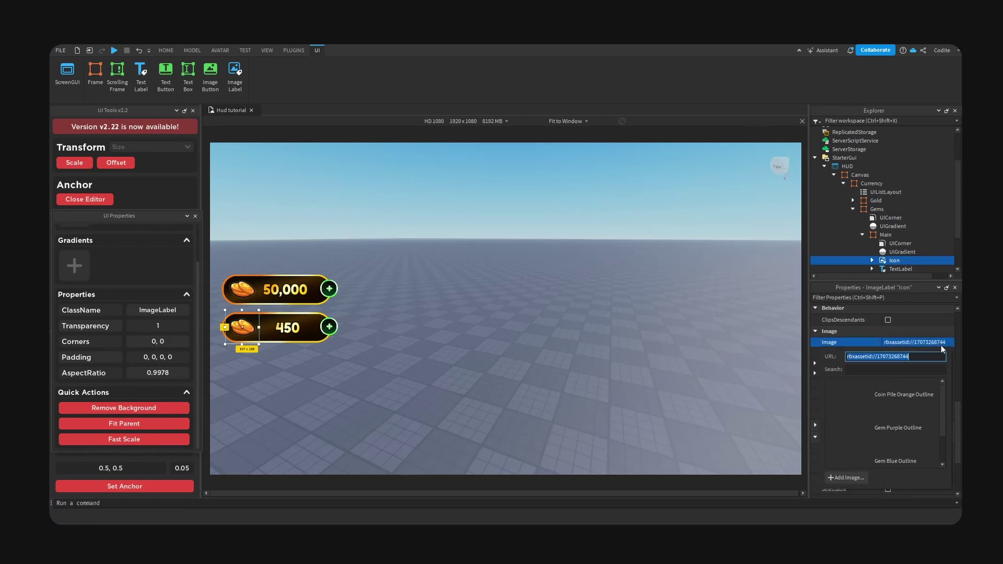
key("Return")
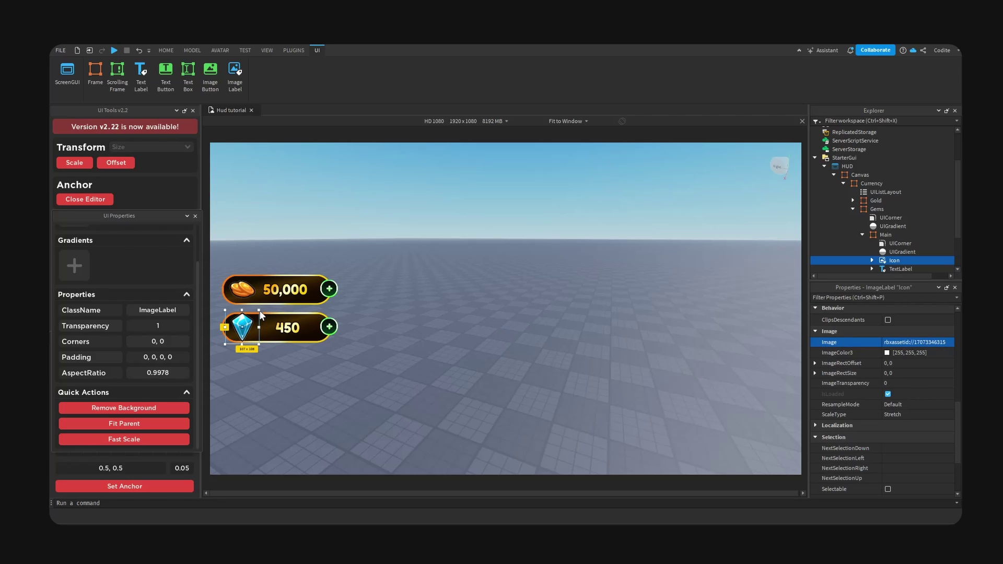
left_click_drag(259, 309, 253, 312)
left_click(263, 327)
left_click(284, 328)
left_click(295, 312)
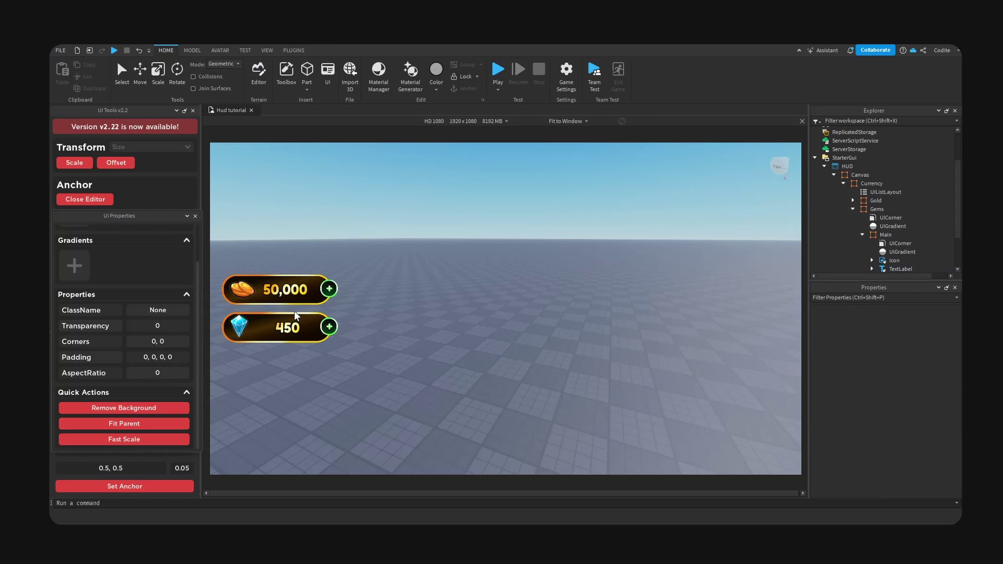
- Set the first colour stop of the Gems frame's outer UIGradient to blue #0184ff
left_click(888, 243)
left_click(863, 234)
left_click(888, 226)
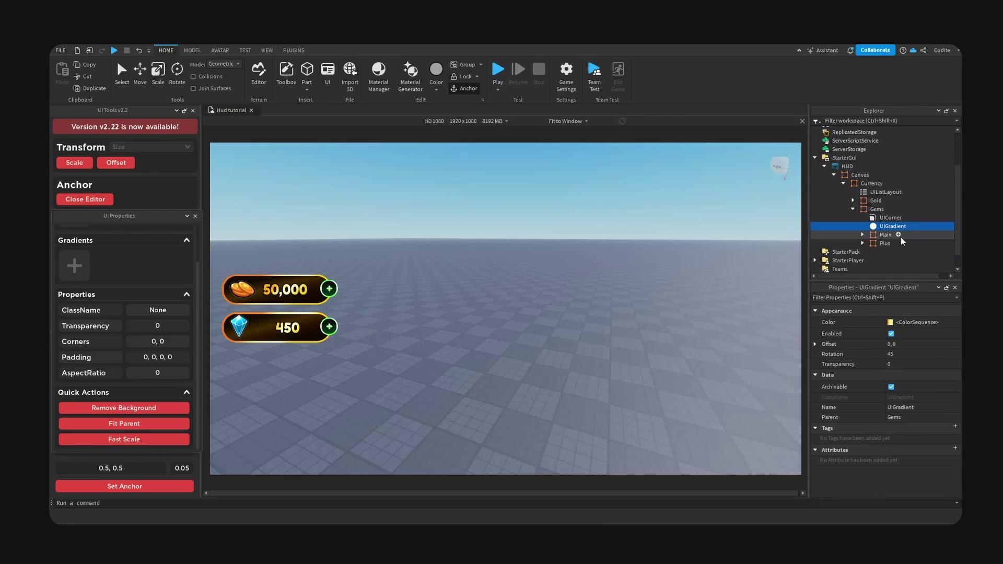
left_click(957, 322)
left_click(954, 322)
left_click(580, 300)
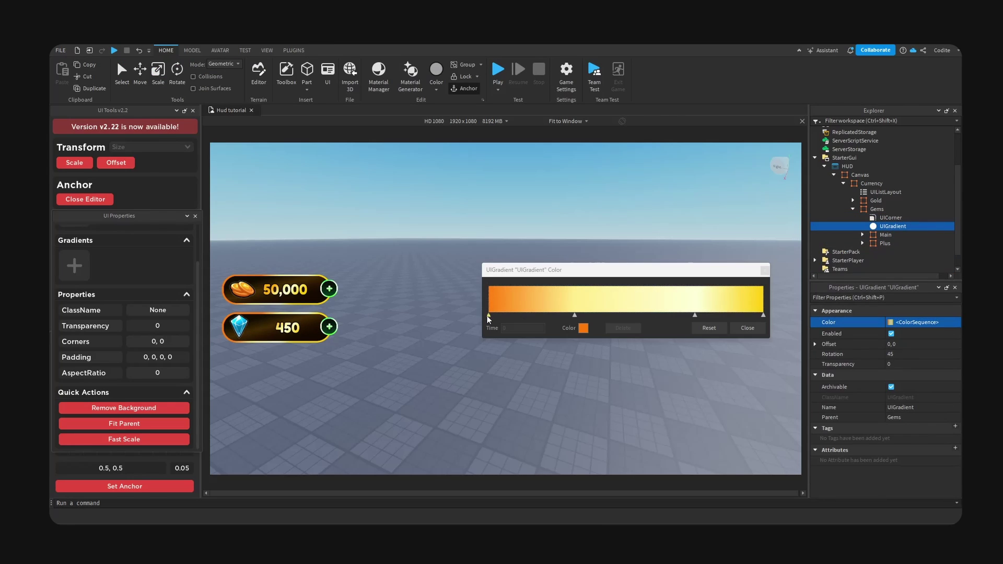
left_click(580, 328)
left_click_drag(594, 191, 679, 204)
left_click(631, 220)
left_click(629, 219)
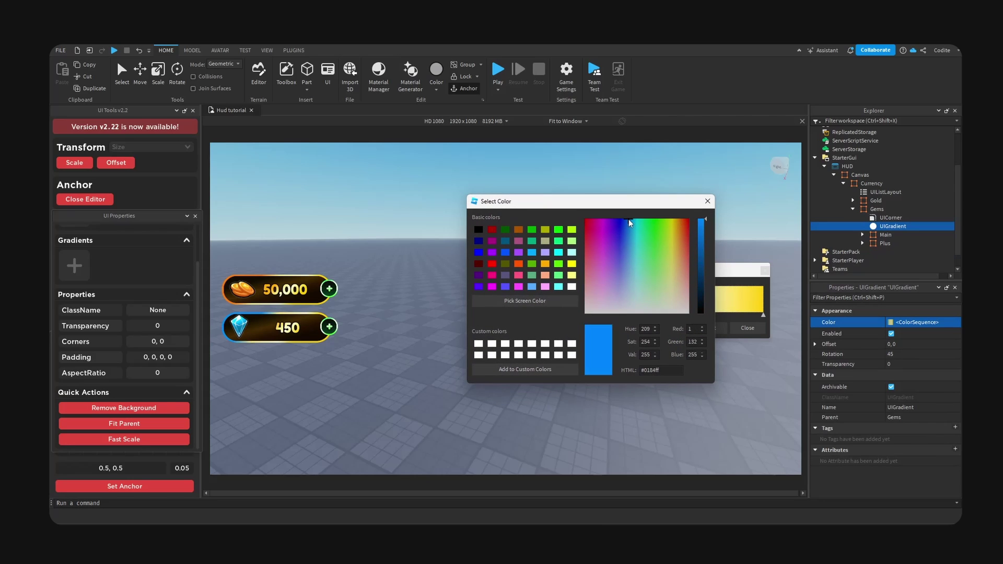
left_click(707, 202)
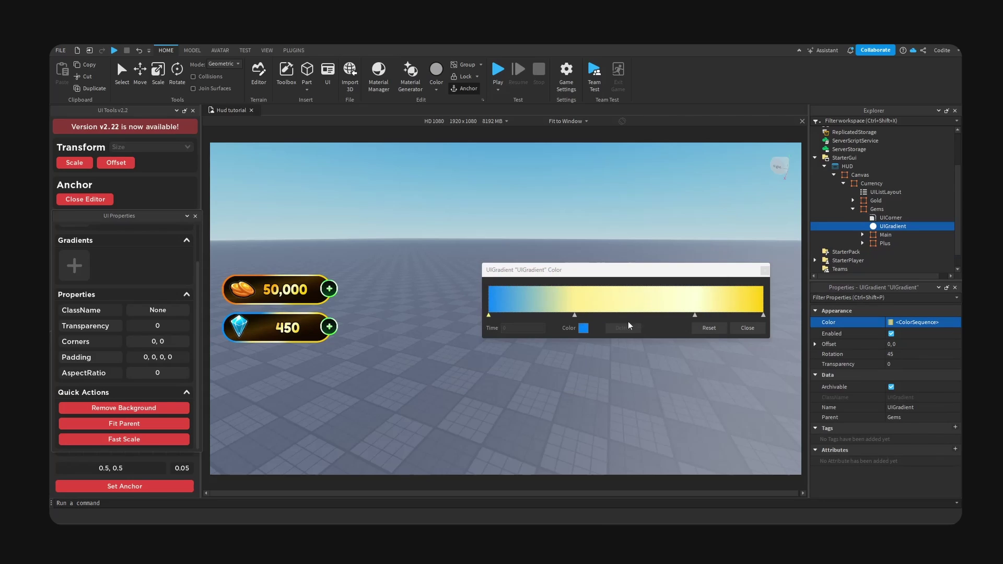
- Change the end colour stop of the Gems frame's outer gradient to bright blue
left_click(763, 315)
left_click(584, 328)
left_click_drag(562, 204, 615, 208)
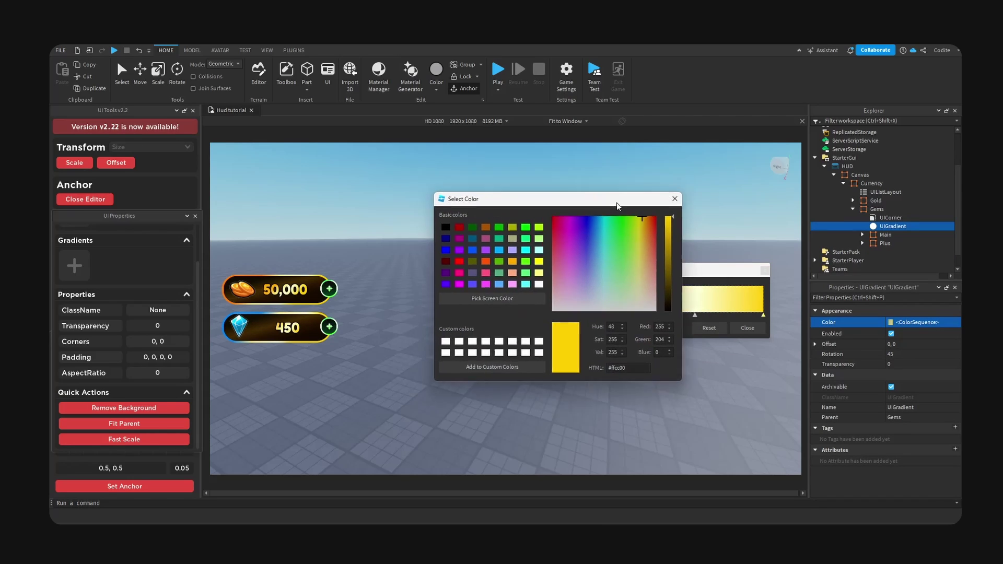
left_click(594, 217)
left_click(674, 199)
- Recolour the inner stops of the Gems frame's outer gradient to light blue shades
left_click(584, 328)
left_click(607, 219)
left_click_drag(565, 196, 608, 286)
left_click(684, 200)
left_click(575, 315)
left_click(583, 327)
left_click_drag(540, 250, 550, 276)
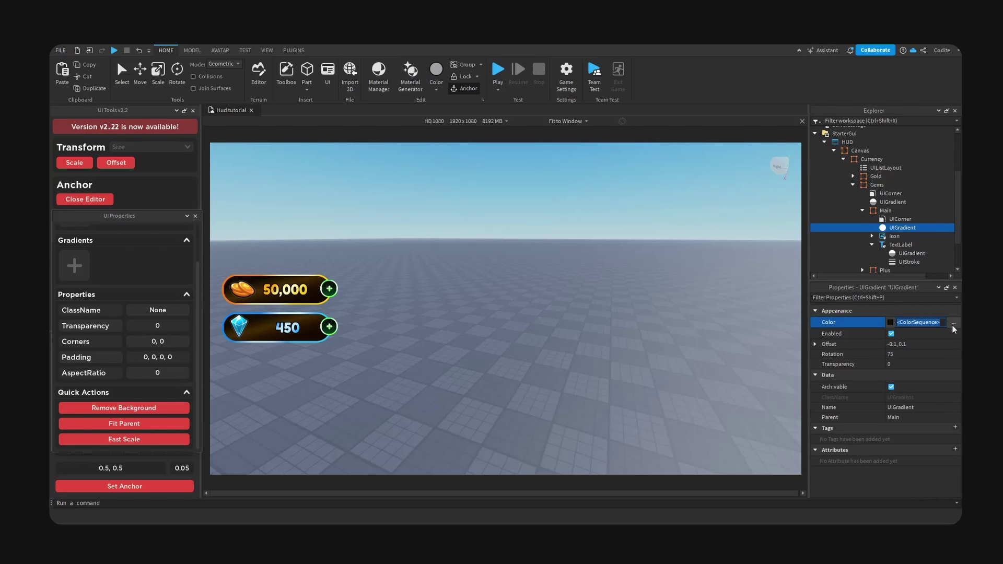
- Change the 0.394 colour stop of the Gems Main frame's UIGradient to dark blue
left_click(952, 323)
left_click(596, 316)
left_click(583, 328)
left_click(592, 208)
left_click(667, 188)
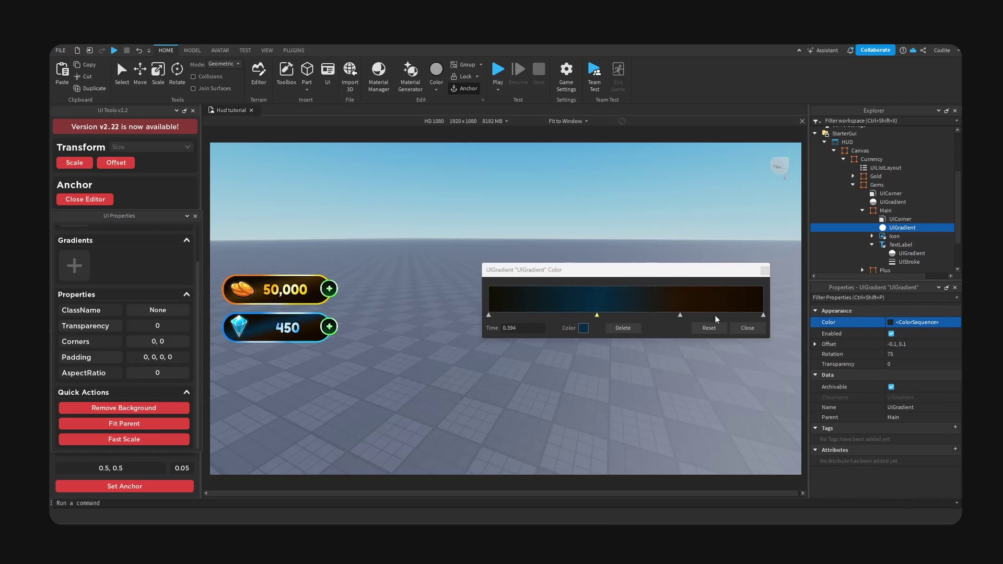
- Recolour the third stop of the Gems Main frame's gradient from brown to dark blue
left_click(681, 316)
left_click(583, 328)
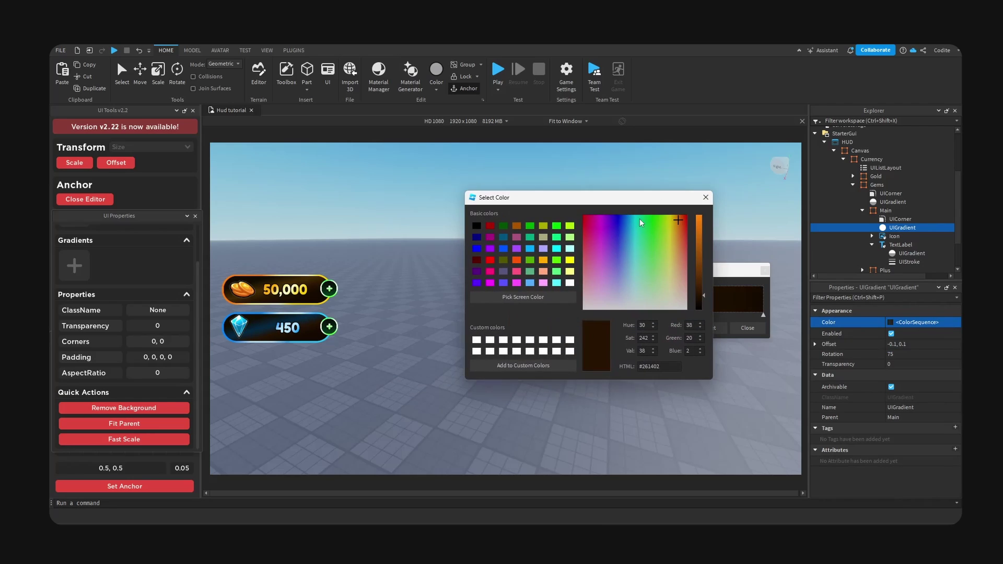
left_click(631, 217)
left_click_drag(632, 217, 627, 218)
left_click(709, 204)
- Change the last stop of the Gems Main frame's gradient to a near-black blue
left_click(762, 314)
left_click(600, 321)
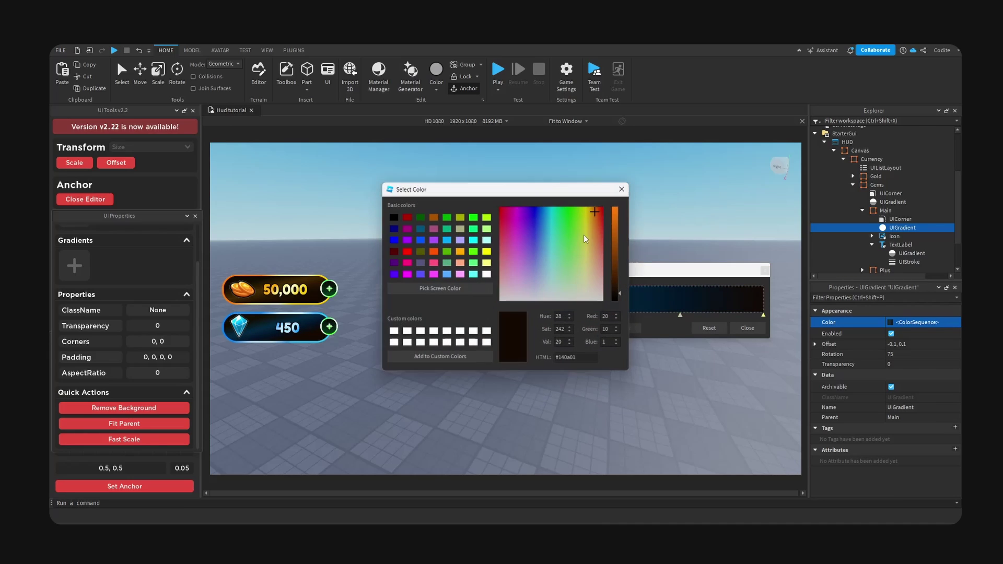
left_click_drag(569, 214, 574, 210)
left_click(657, 195)
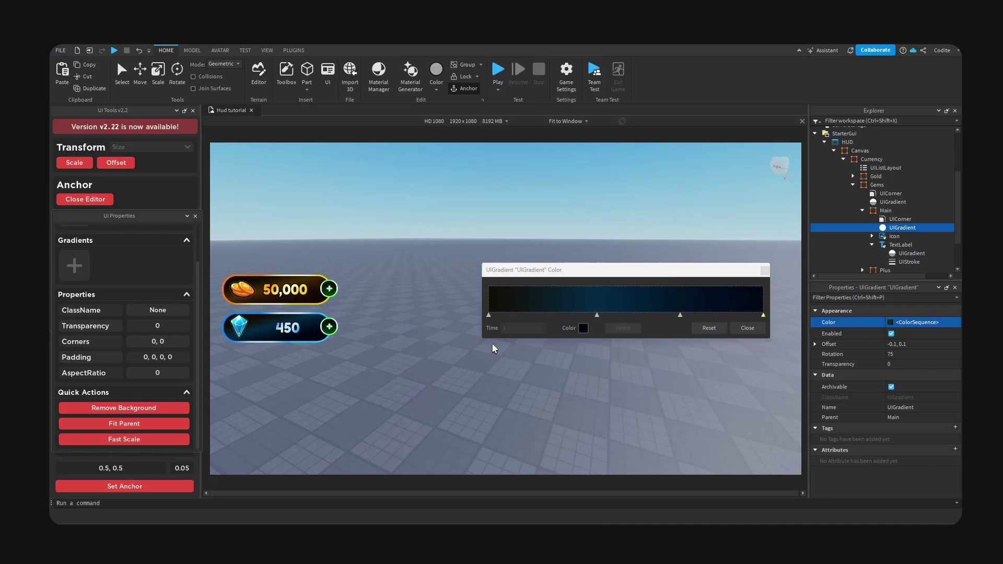
- Set the first stop of the Gems Main frame's gradient to very dark navy and close the gradient editor
left_click(488, 315)
left_click(584, 328)
left_click_drag(556, 208, 543, 209)
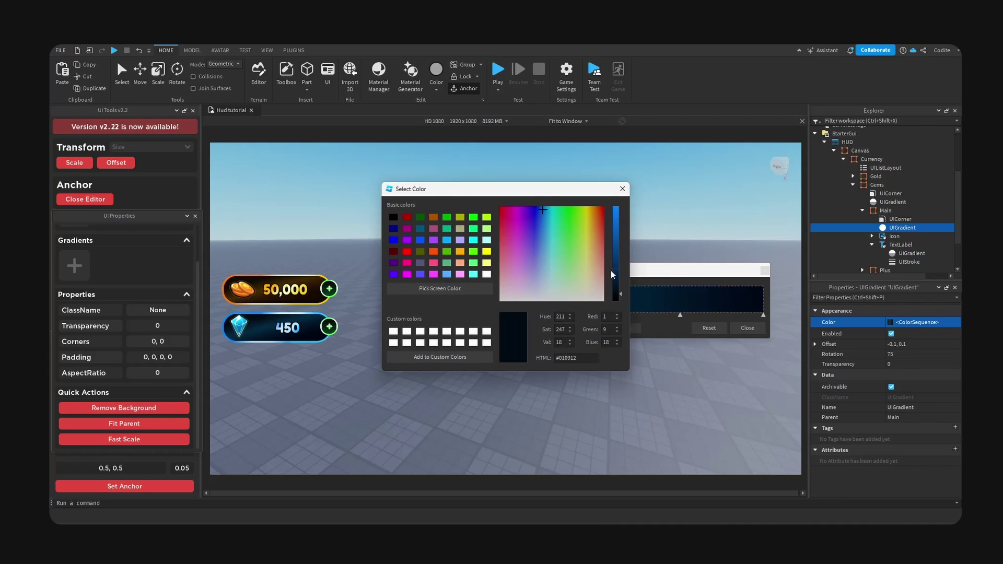
left_click_drag(611, 271, 604, 295)
left_click(622, 189)
left_click(747, 329)
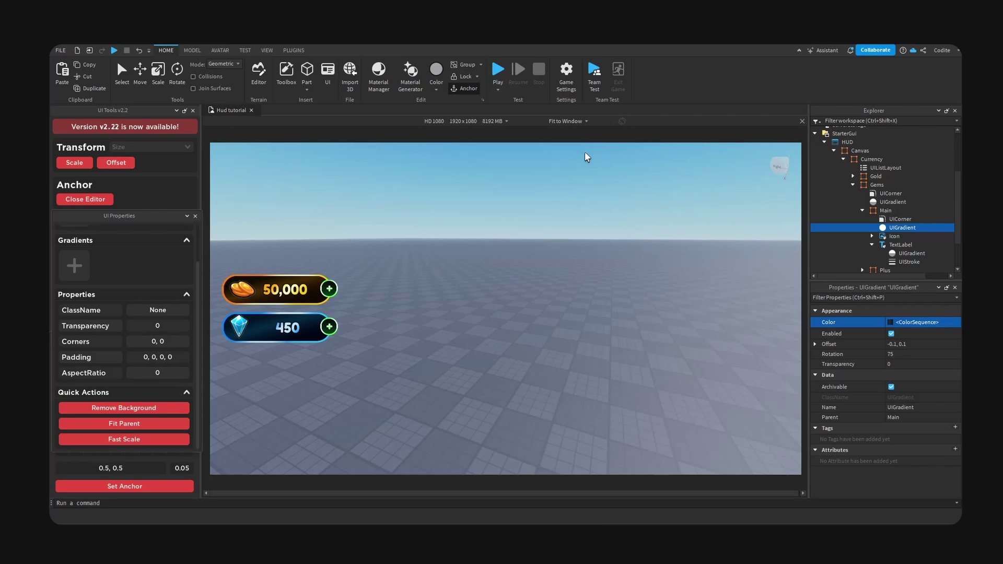
- Preview the currency bars on the iPhone 6 screen and return to HD 1080
left_click(568, 121)
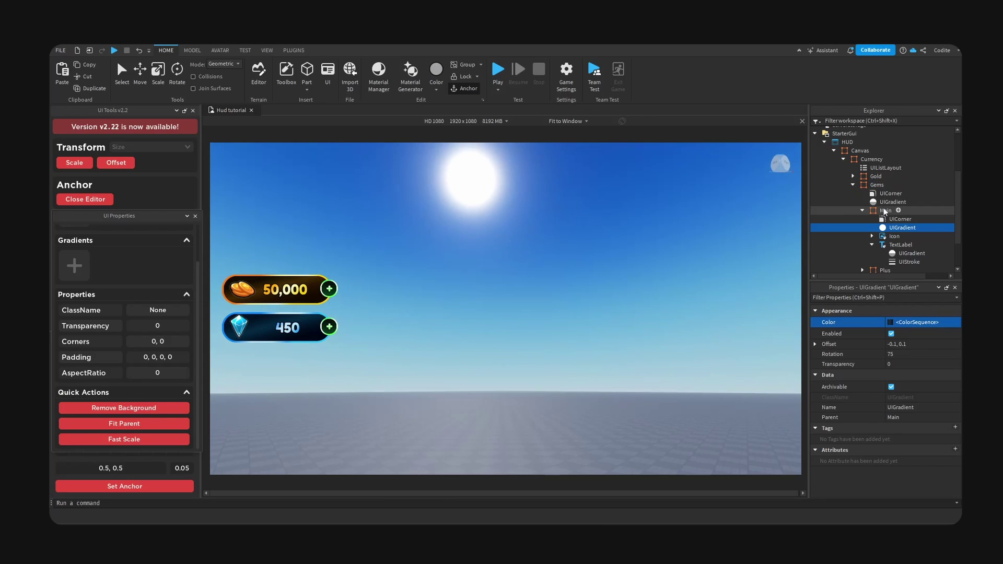
left_click(885, 210)
left_click(496, 122)
left_click(485, 171)
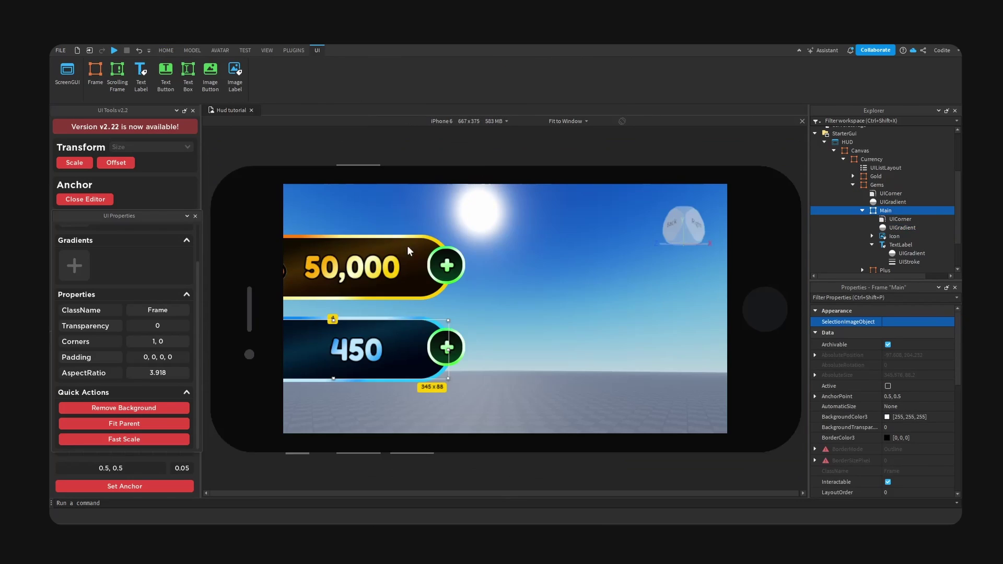
left_click(495, 121)
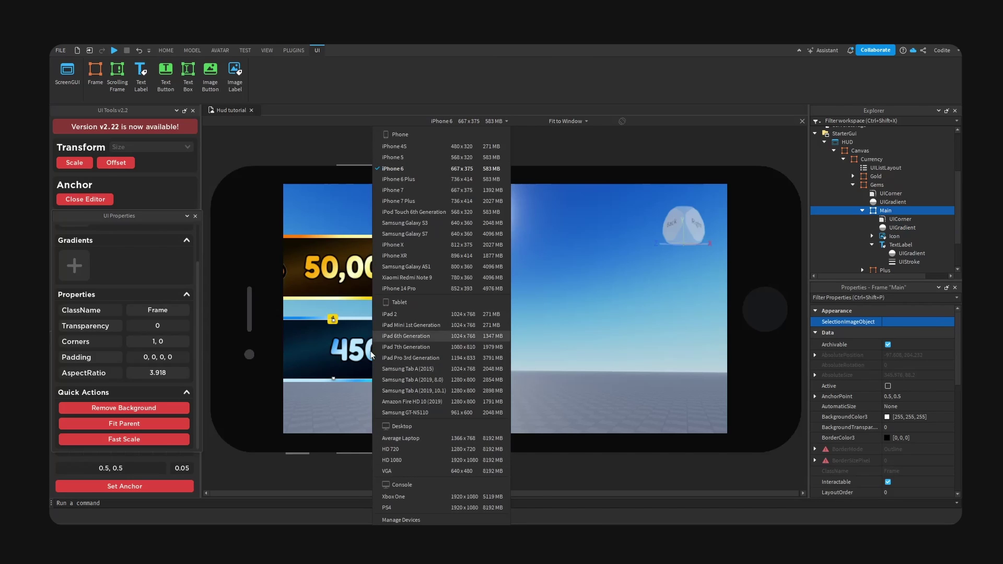
left_click(393, 460)
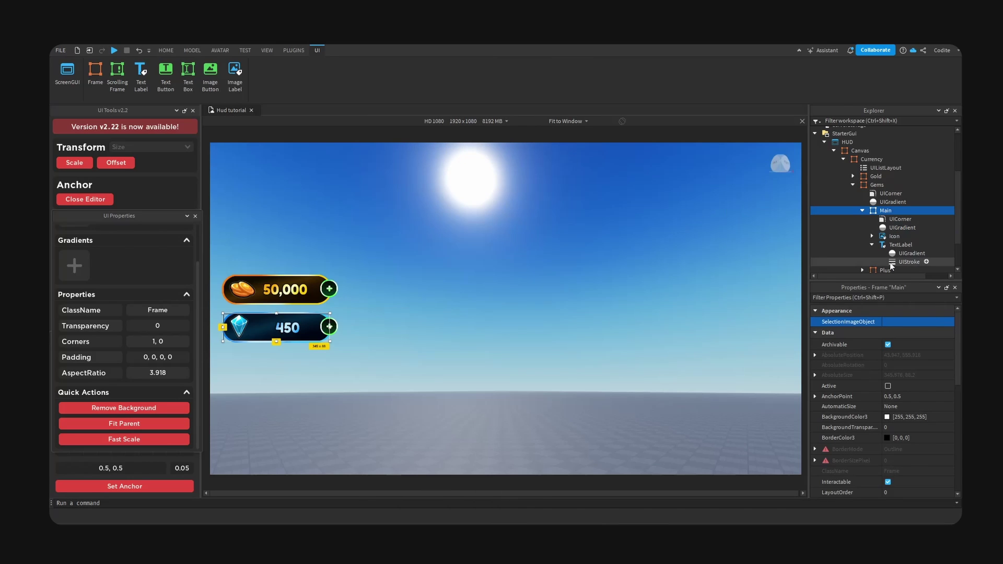
- Convert the Gems bar's Plus frame and its inner Main frame to Scale sizing
scroll(896, 449, "down", 3)
left_click(862, 210)
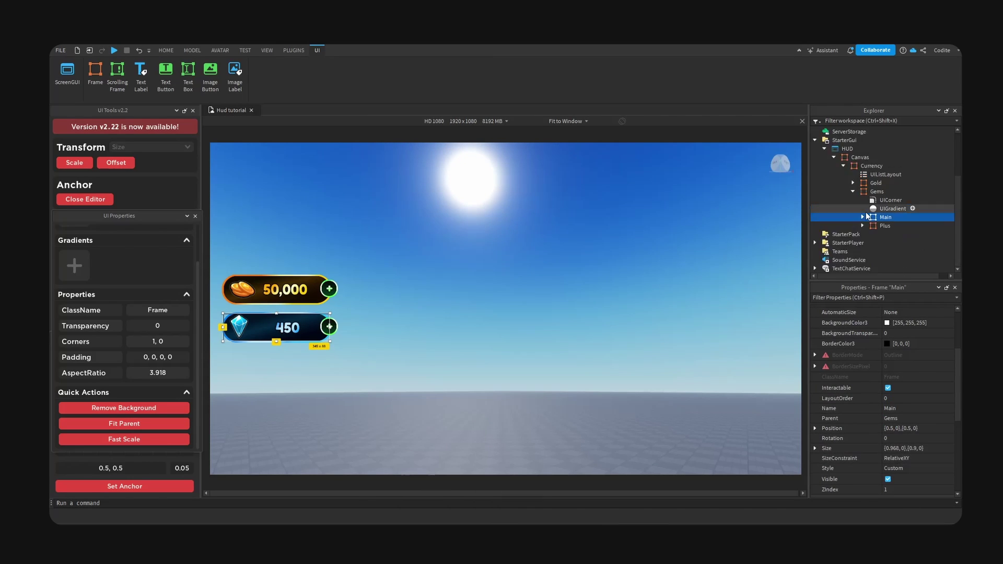
left_click(877, 191)
left_click(865, 225)
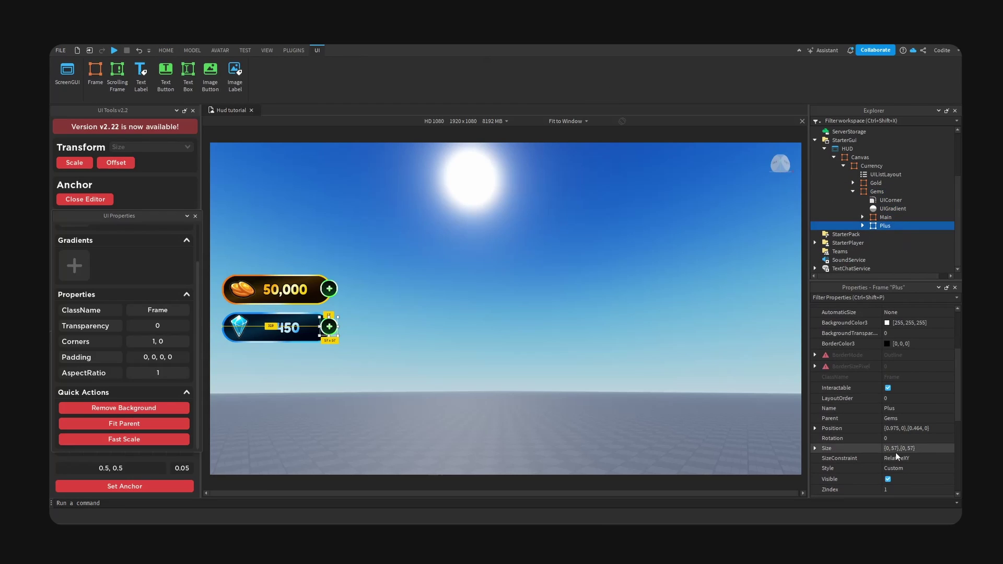
left_click(74, 163)
left_click(862, 225)
left_click(894, 251)
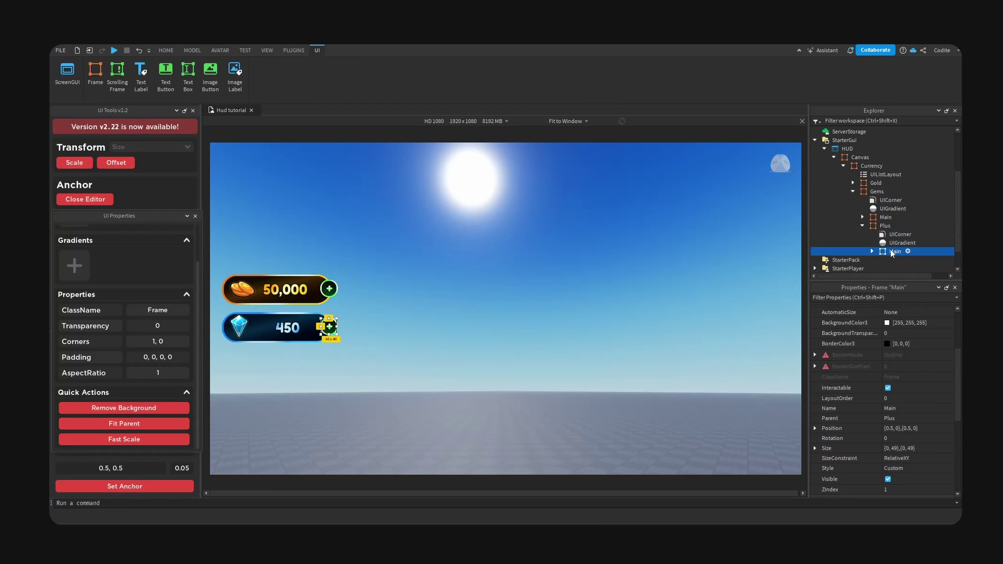
left_click(74, 163)
- Convert the TextLabel inside the Gems Plus button and the Currency frame to Scale sizing
left_click(872, 251)
scroll(892, 247, "down", 3)
left_click(900, 226)
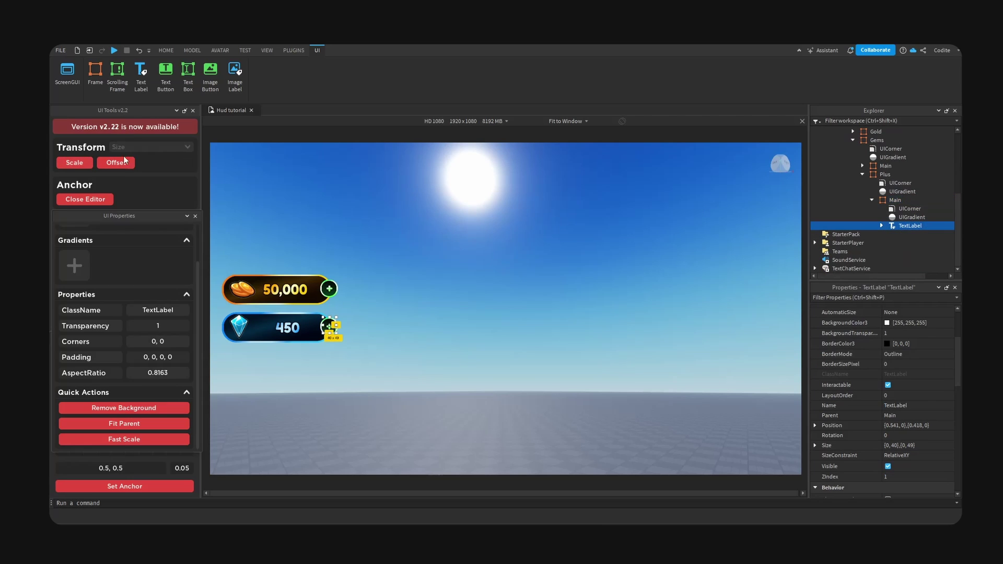
left_click(75, 162)
scroll(899, 220, "up", 2)
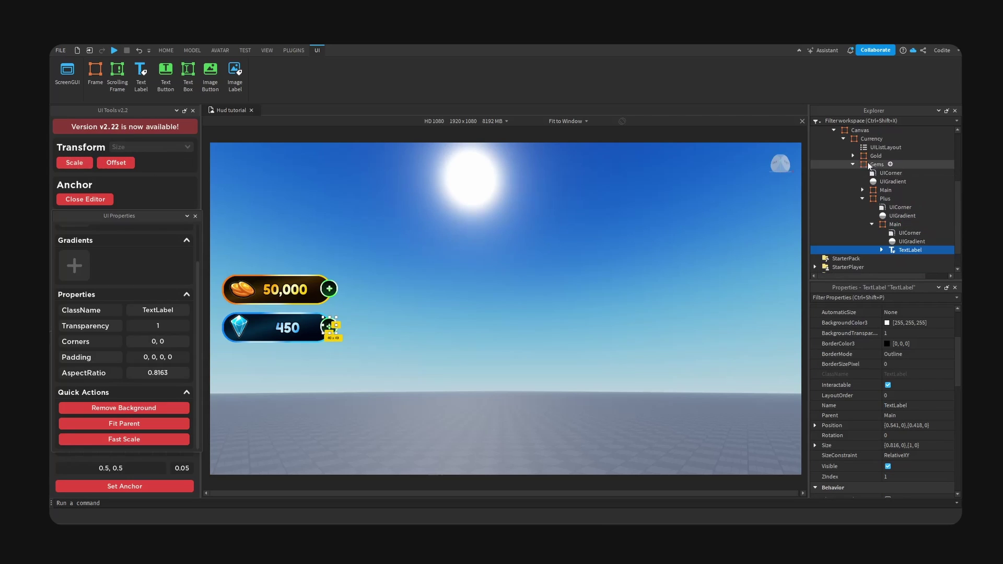
left_click(872, 138)
left_click(74, 163)
- Convert the Gold bar's Plus frame, inner Main frame and plus TextLabel to Scale sizing
scroll(876, 171, "up", 3)
left_click(873, 204)
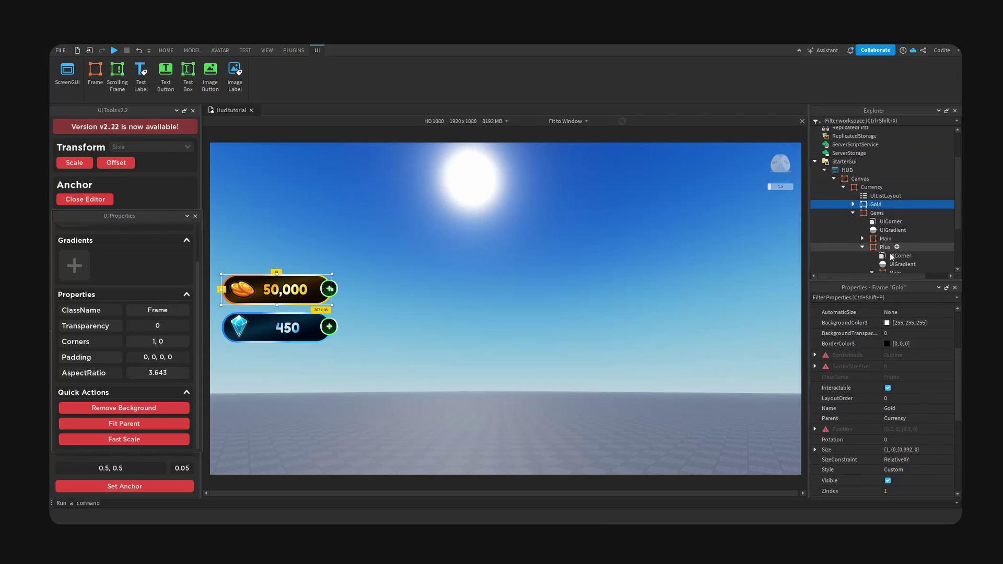
left_click(853, 205)
left_click(885, 230)
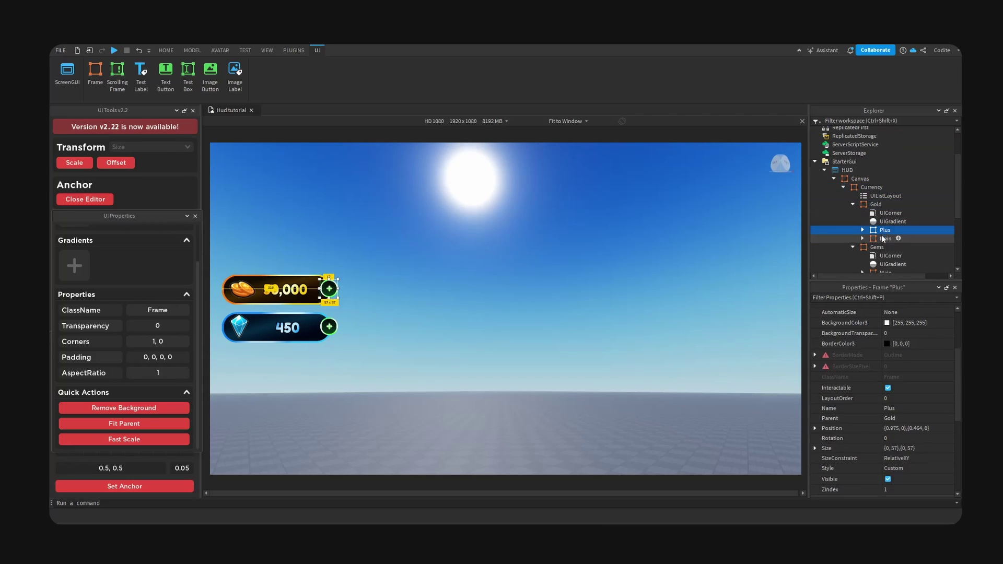
left_click(862, 229)
scroll(890, 184, "down", 3)
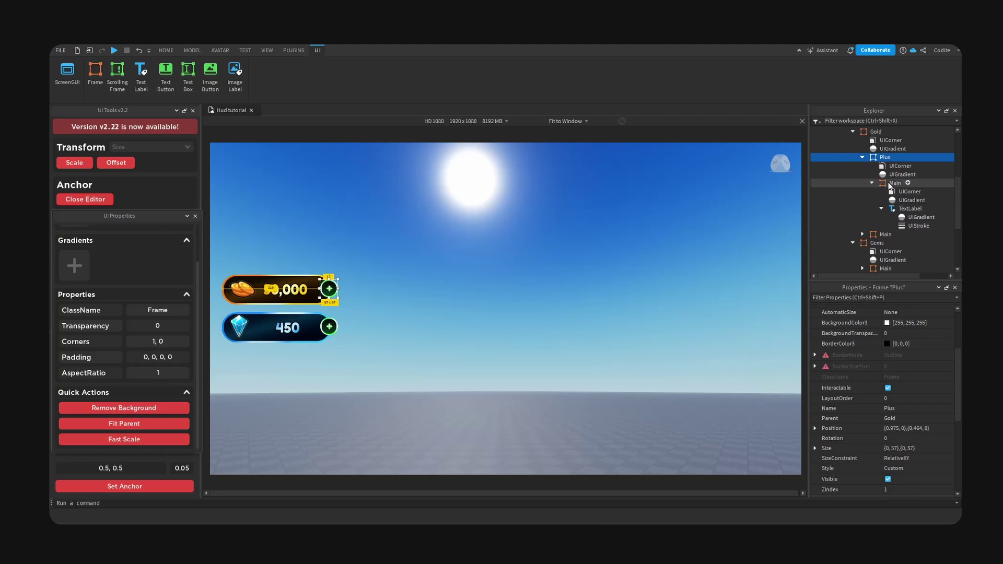
left_click(890, 183, "ctrl")
left_click(906, 209, "ctrl")
left_click(76, 163)
- Check the scaled currency bars on a phone screen and switch back to HD 1080
left_click(471, 131)
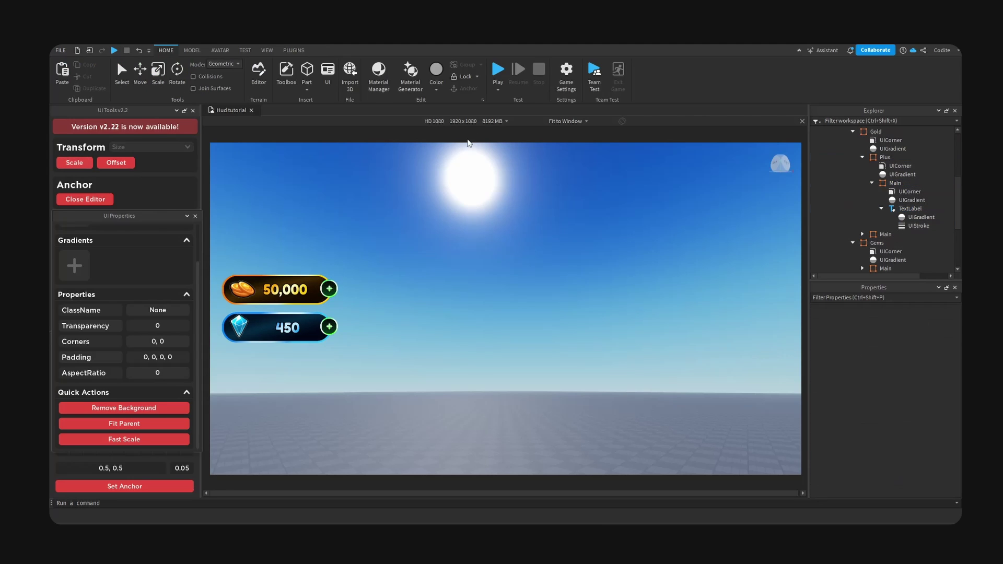
left_click(463, 121)
left_click(463, 161)
left_click(463, 121)
left_click(418, 460)
- Convert the amount TextLabels of the Gold and Gems bars to Scale sizing
left_click(910, 208)
left_click(286, 290)
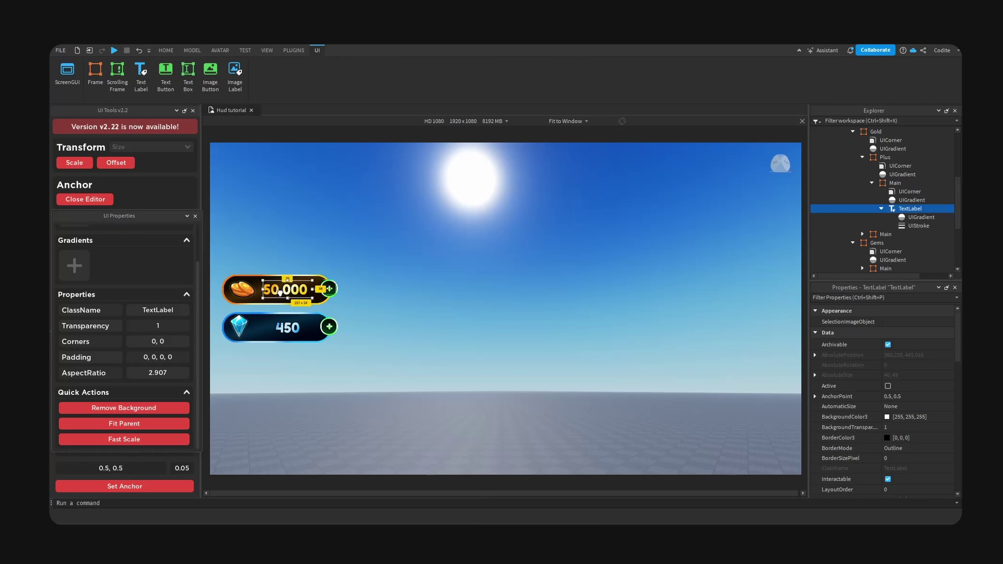
left_click(292, 329, "ctrl")
left_click(74, 164)
left_click(440, 133)
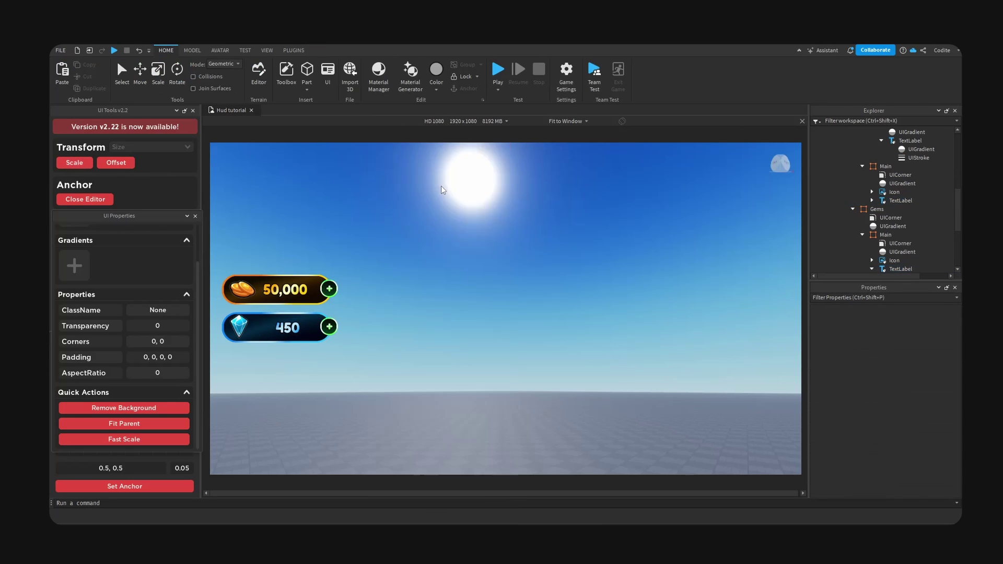
- Preview the currency bars on phone screens including the iPhone 7 Plus, with the view set to Actual Resolution
left_click(443, 121)
left_click(440, 186)
left_click(568, 121)
left_click(544, 141)
left_click(459, 121)
left_click(412, 201)
- Preview the currency bars on the iPad 7th Generation screen and return to HD 1080 fitted to the window
left_click(475, 122)
left_click(452, 348)
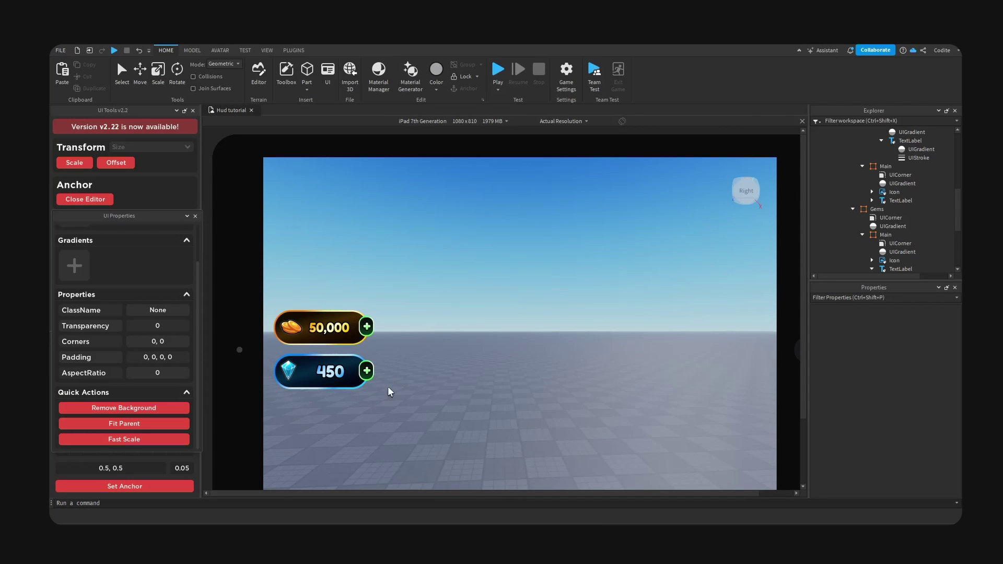
right_click_drag(459, 376, 458, 380)
left_click_drag(804, 286, 803, 313)
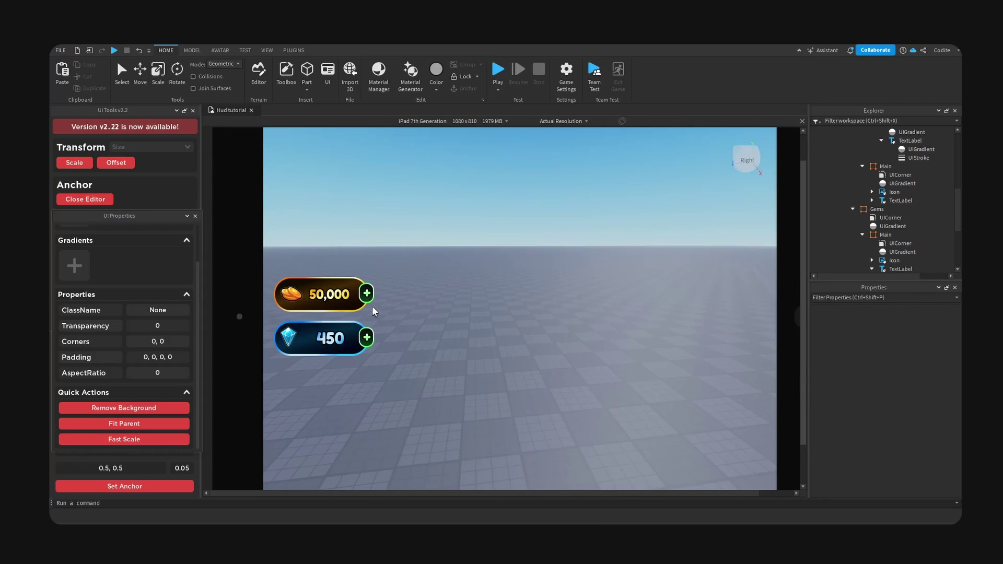
left_click(465, 121)
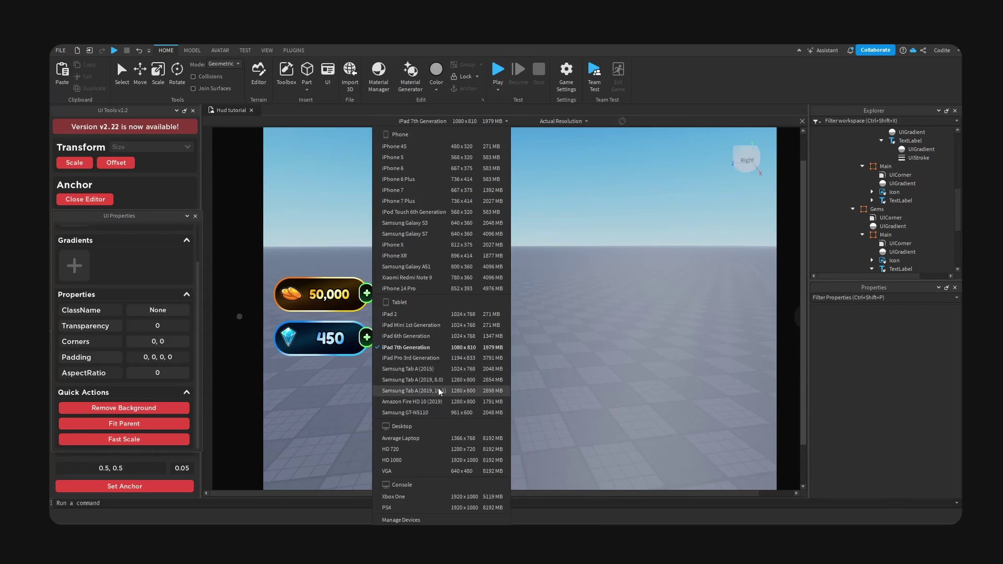
left_click(438, 387)
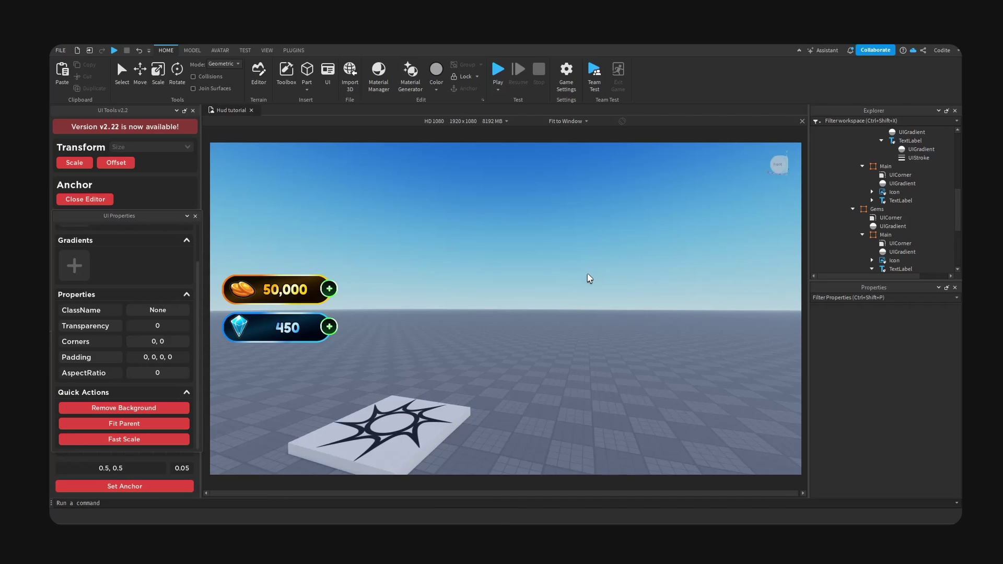